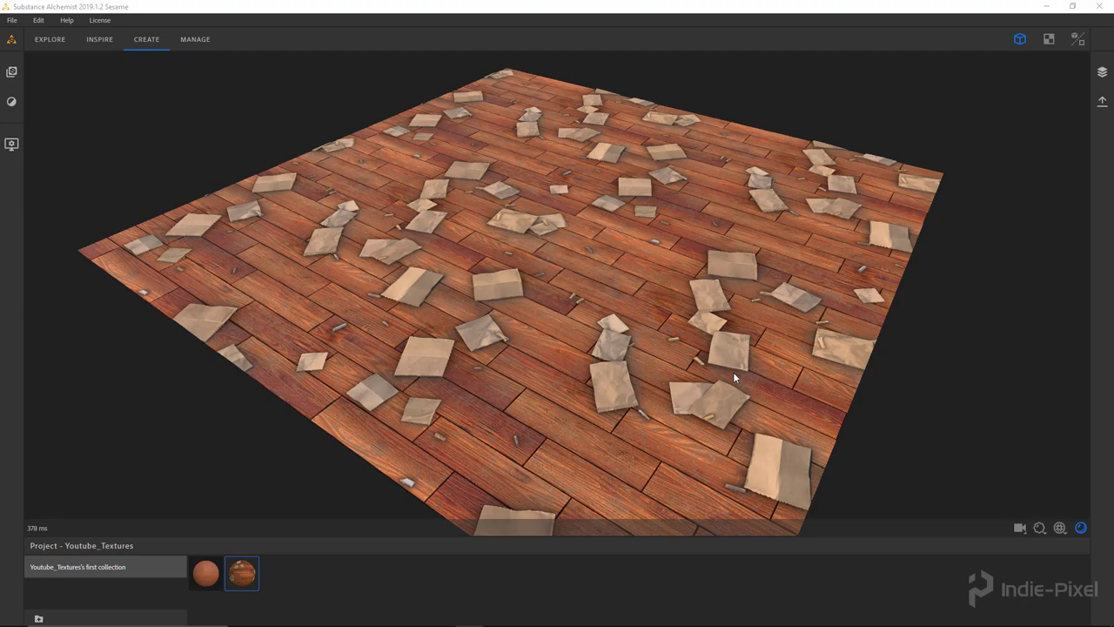
Examine the finished wood floor from several angles, its starter materials, and the debris atlases in Substance Source.
drag(733, 372, 629, 310)
drag(579, 340, 477, 326)
drag(597, 446, 566, 327)
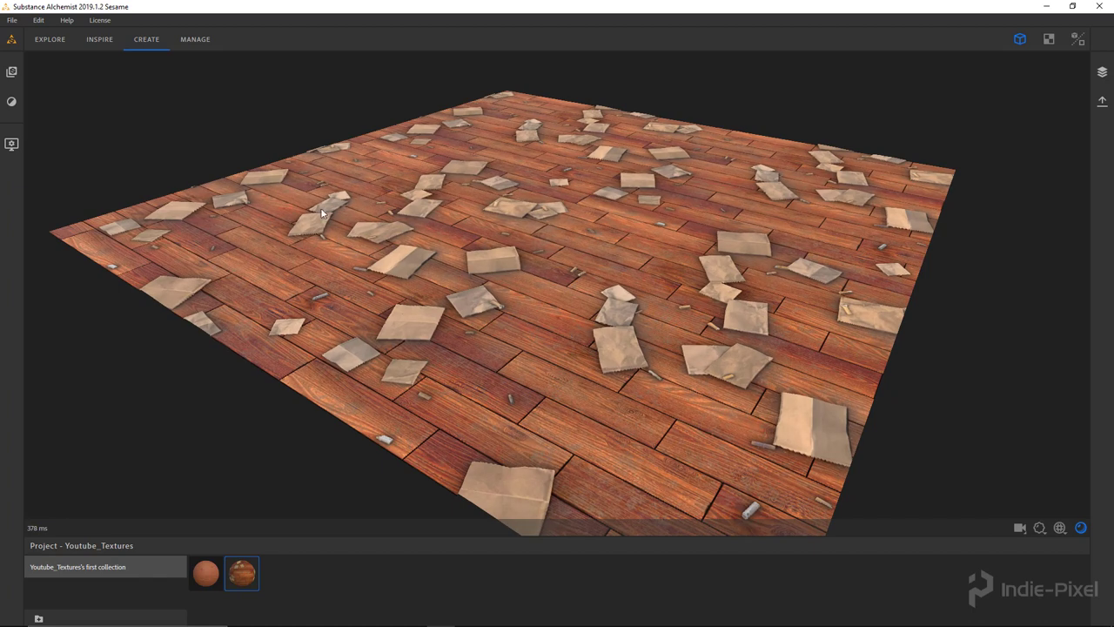
click(11, 74)
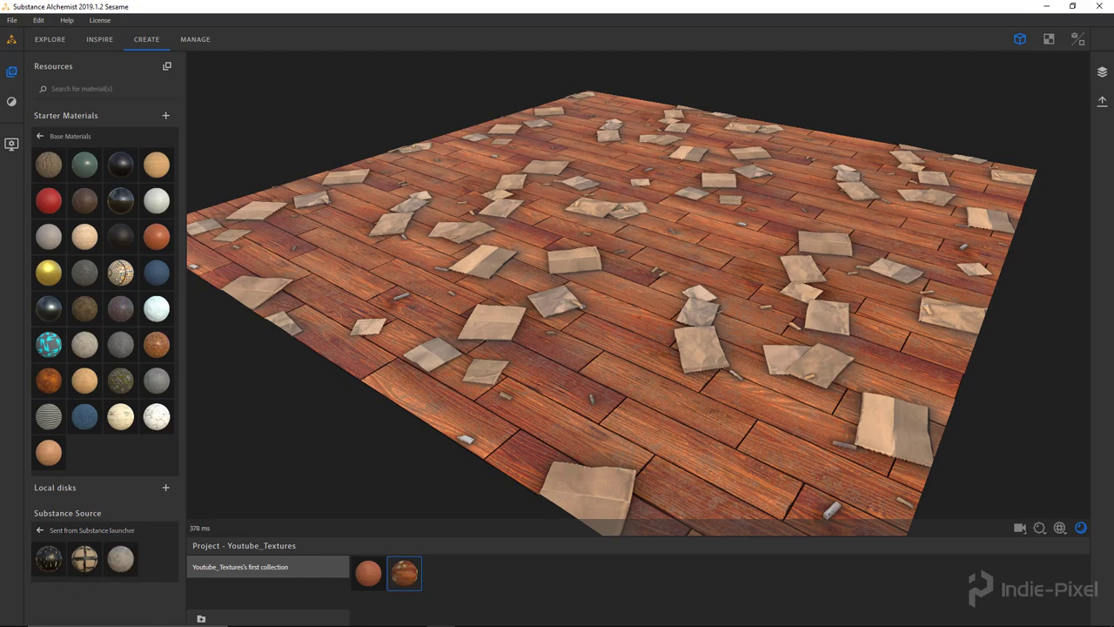
mouse_move(428, 619)
click(384, 616)
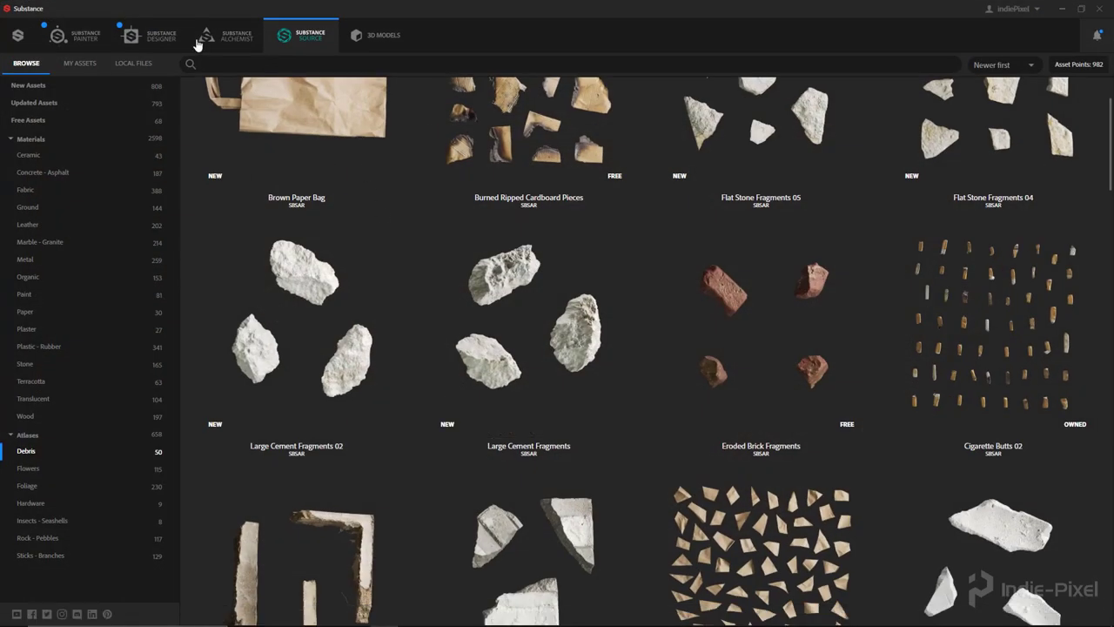
click(1062, 7)
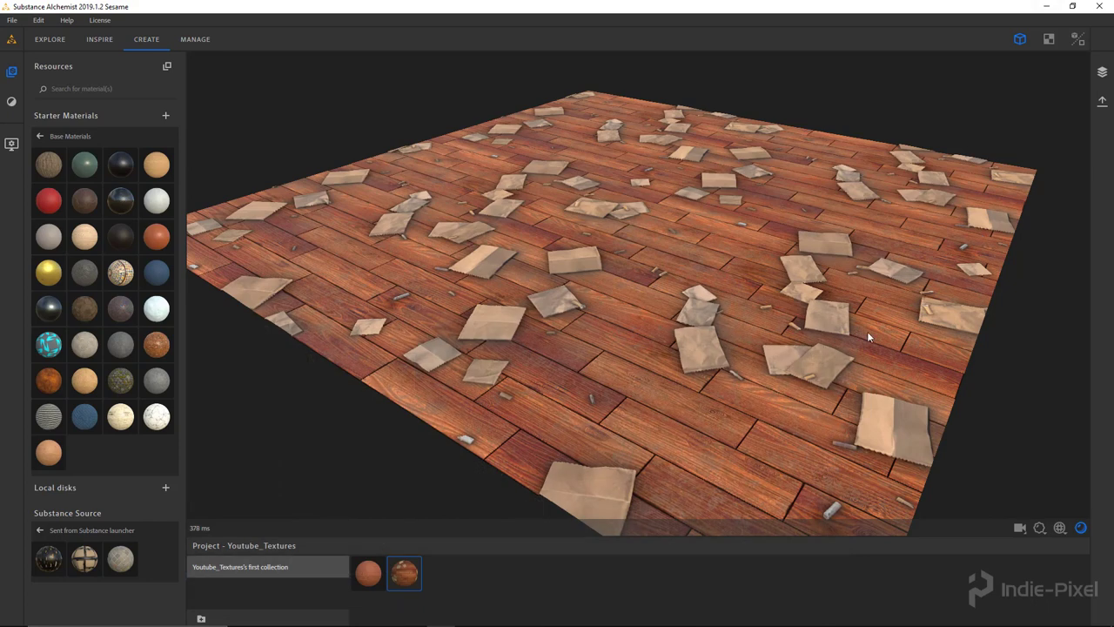
Inspect the floor material's layer stack and browse the available filters.
drag(826, 333, 1033, 137)
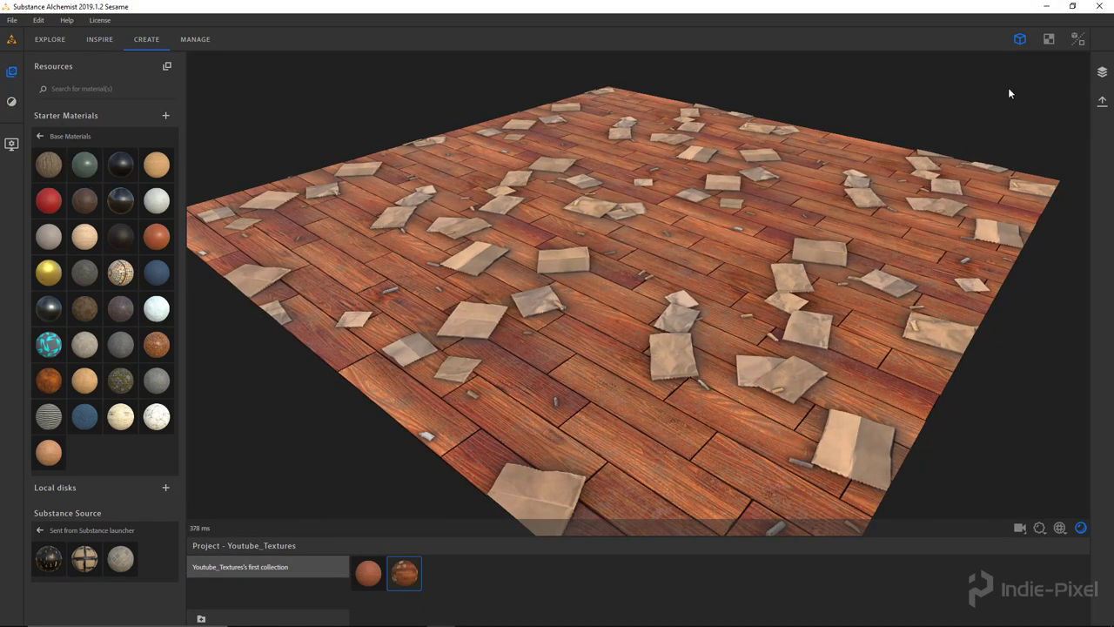
click(1102, 72)
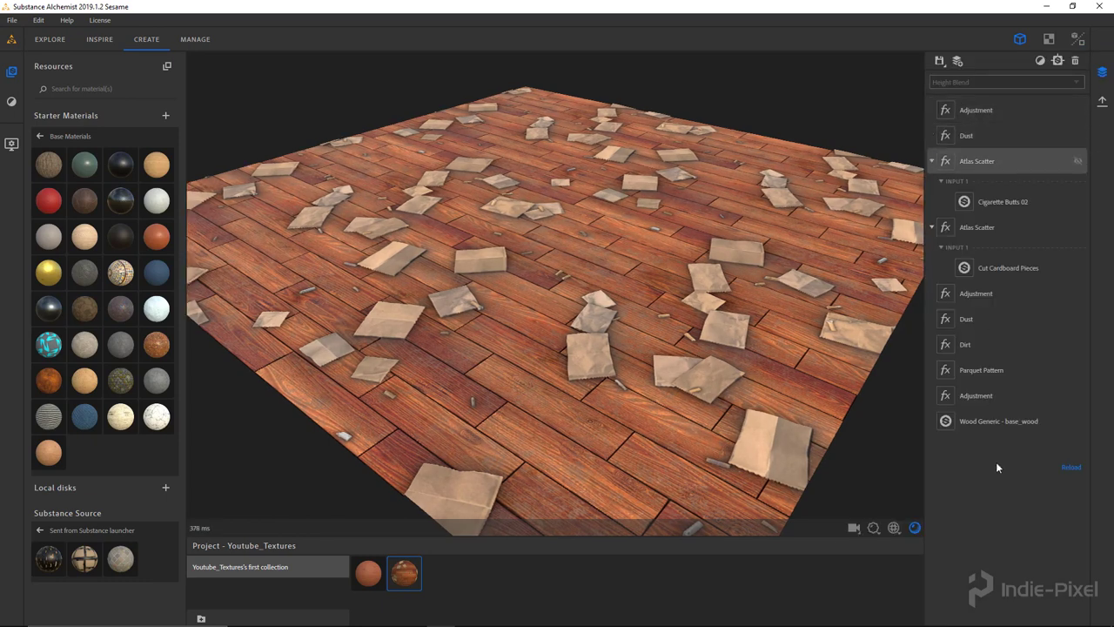
click(12, 104)
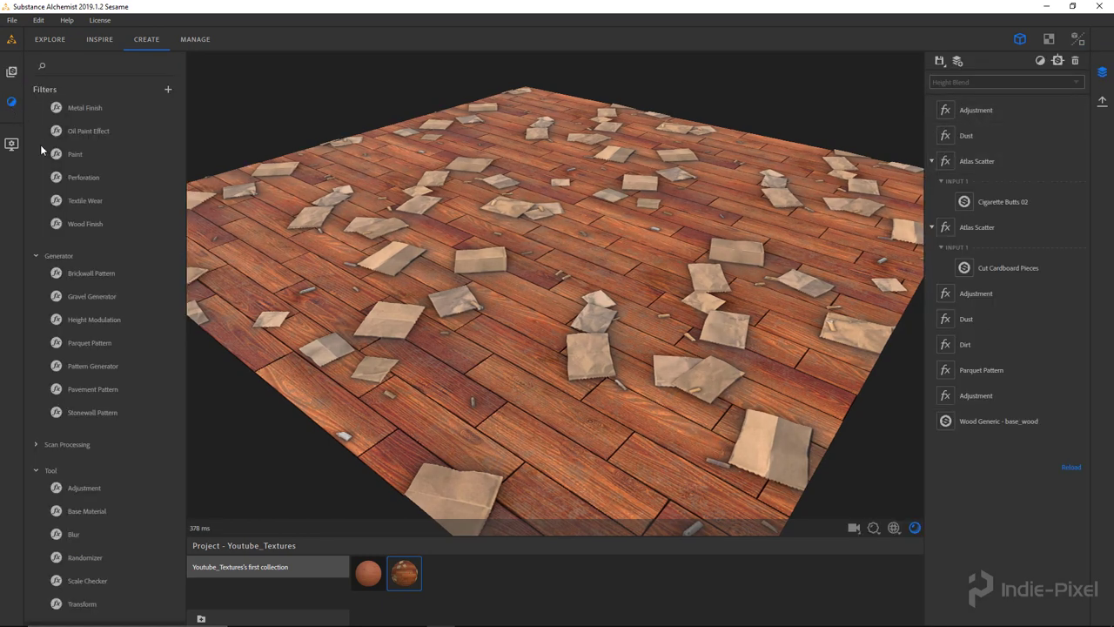
scroll(87, 512, down, 1)
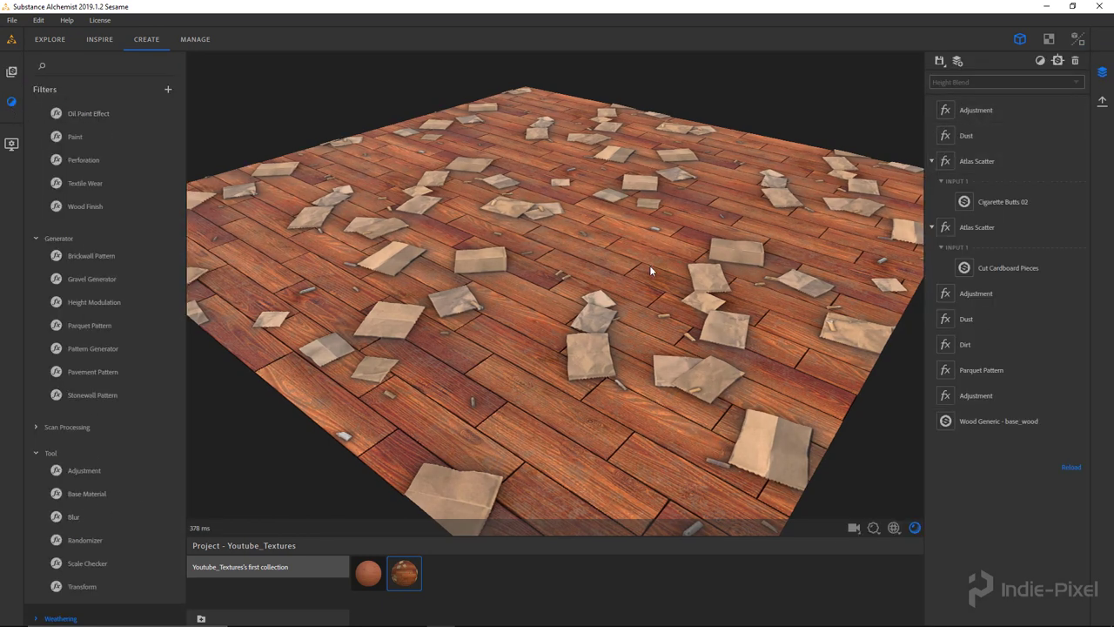
mouse_move(610, 377)
mouse_down()
mouse_move(593, 360)
mouse_move(597, 376)
mouse_up()
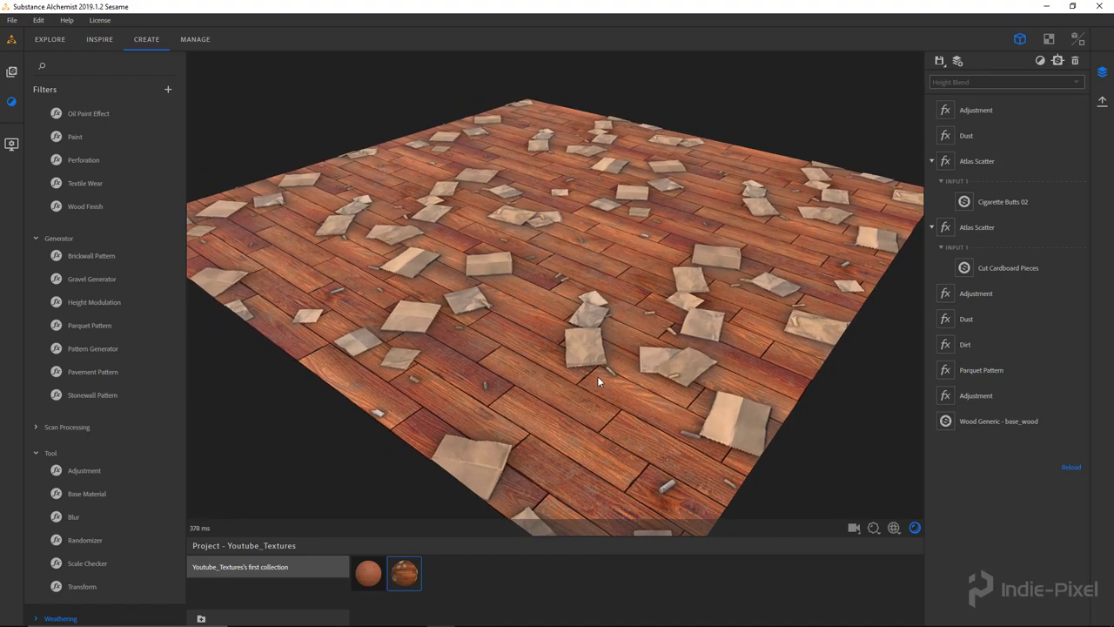
View the base wood material in the Explore workspace and return to the layered floor material in the Create workspace.
click(49, 39)
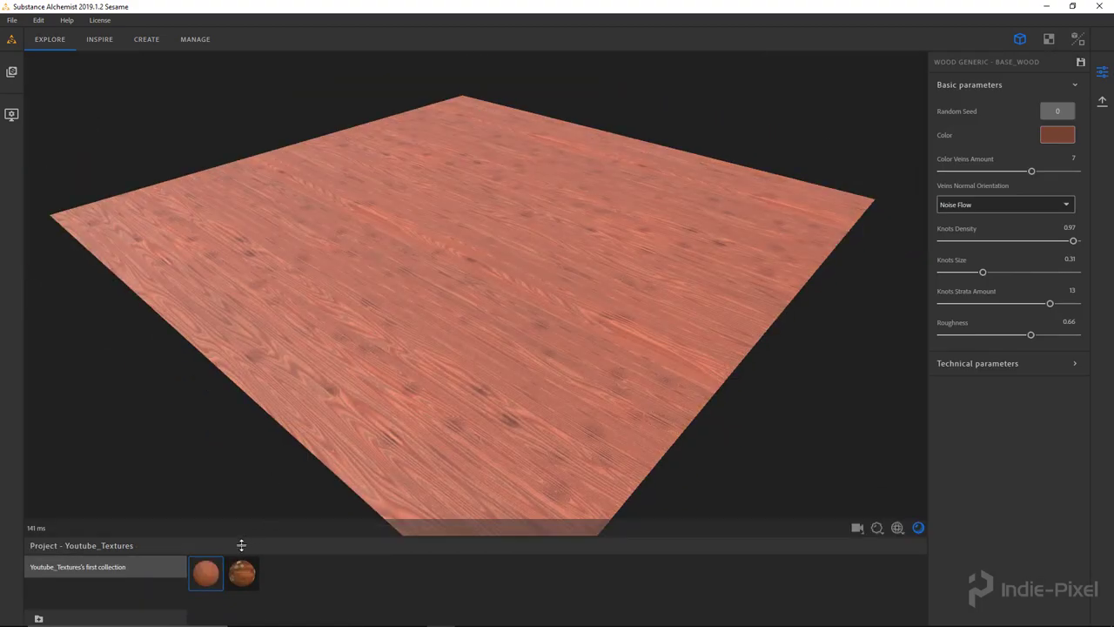
drag(387, 299, 285, 193)
click(148, 39)
drag(392, 317, 411, 313)
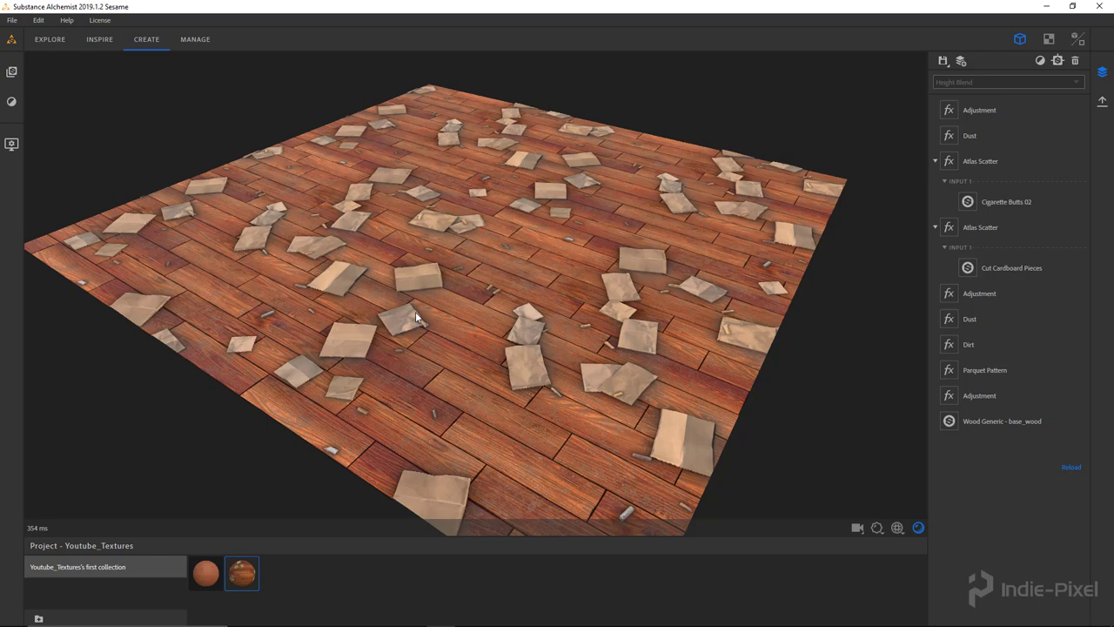
drag(423, 311, 457, 267)
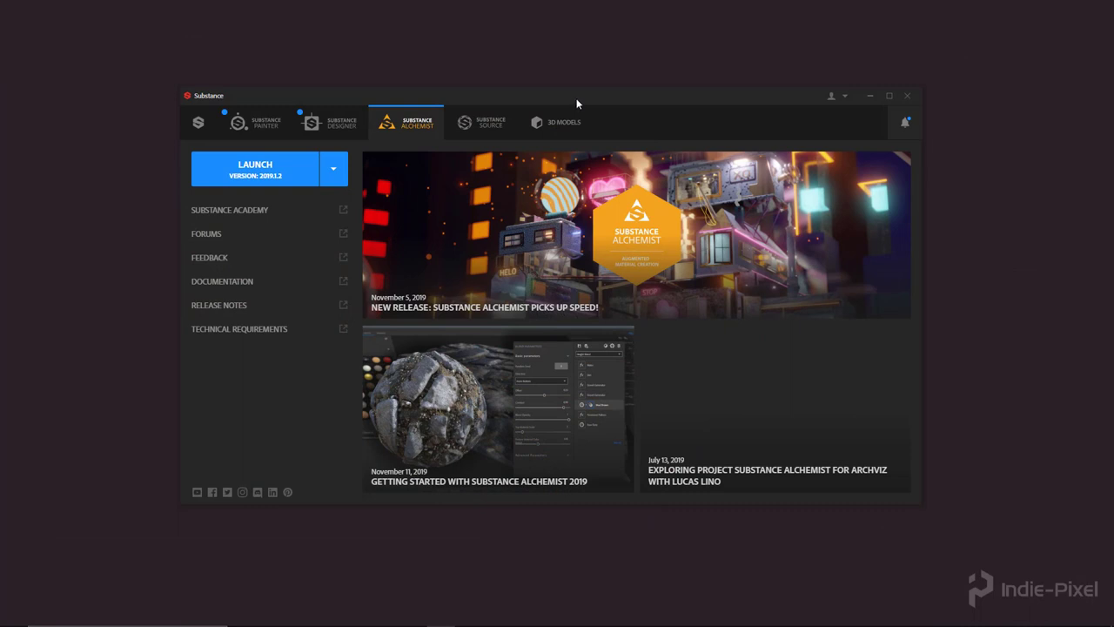
View the Substance trial download page in Firefox and return to the Substance launcher.
drag(574, 99, 582, 101)
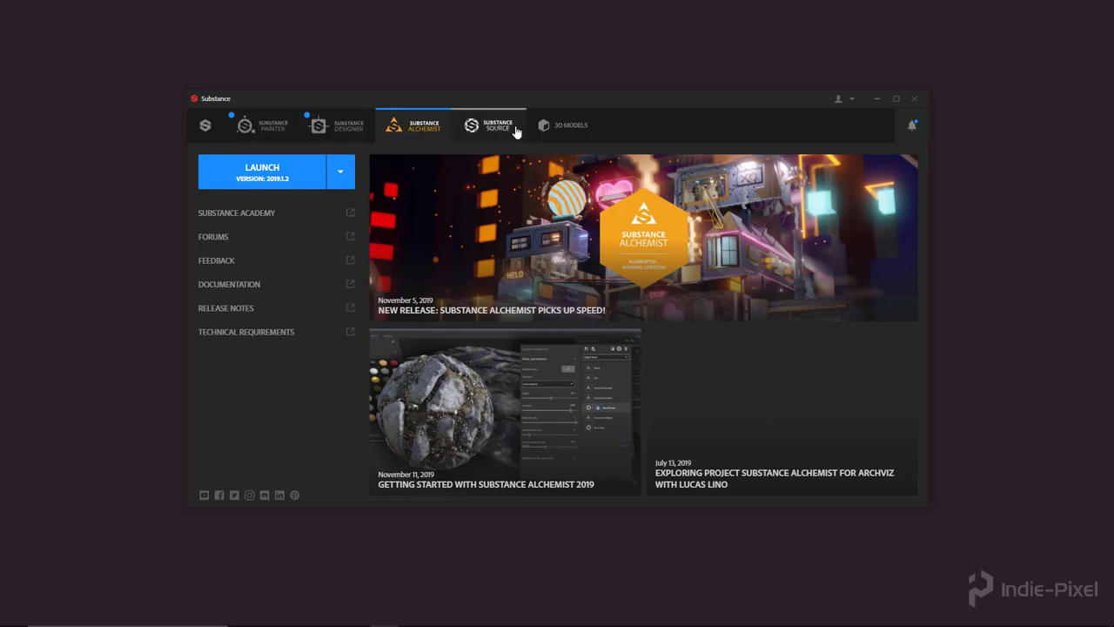
mouse_move(370, 618)
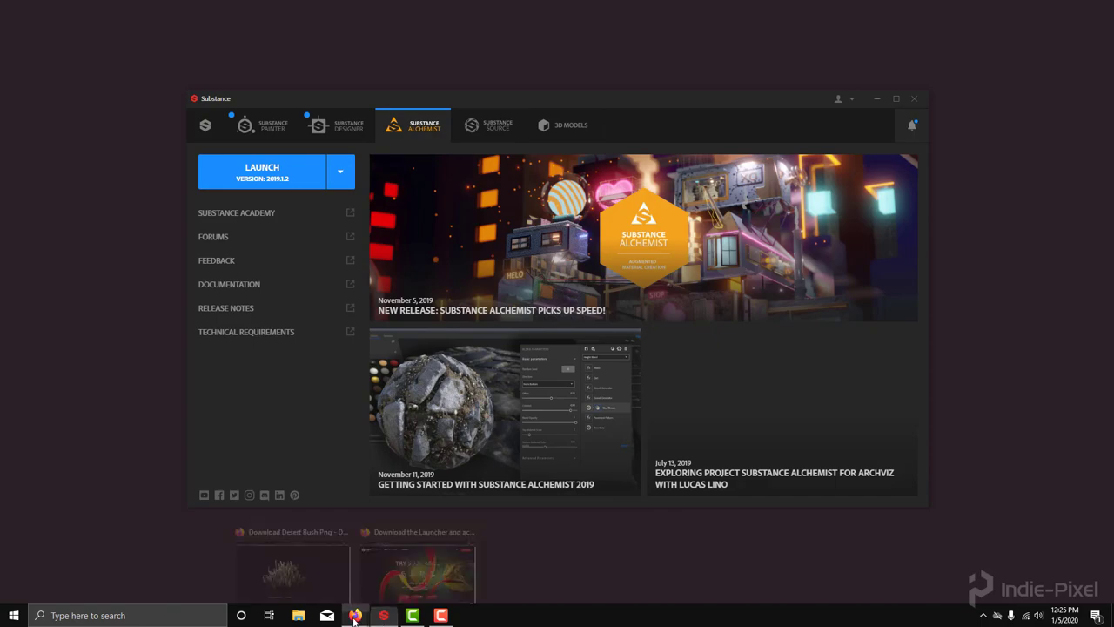
click(418, 557)
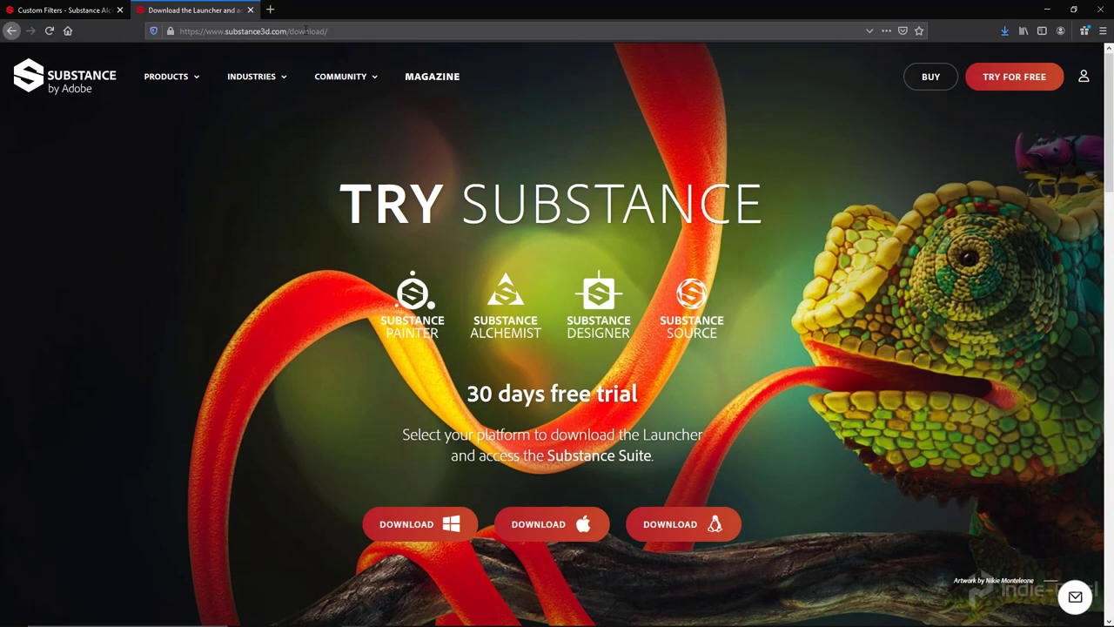
mouse_move(335, 69)
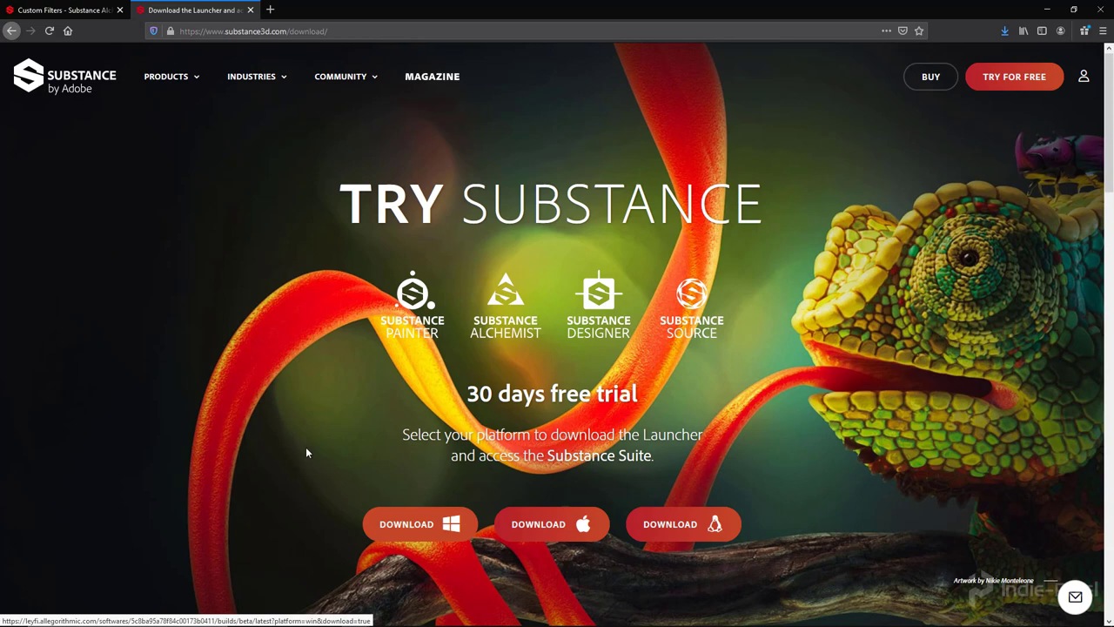
click(1040, 12)
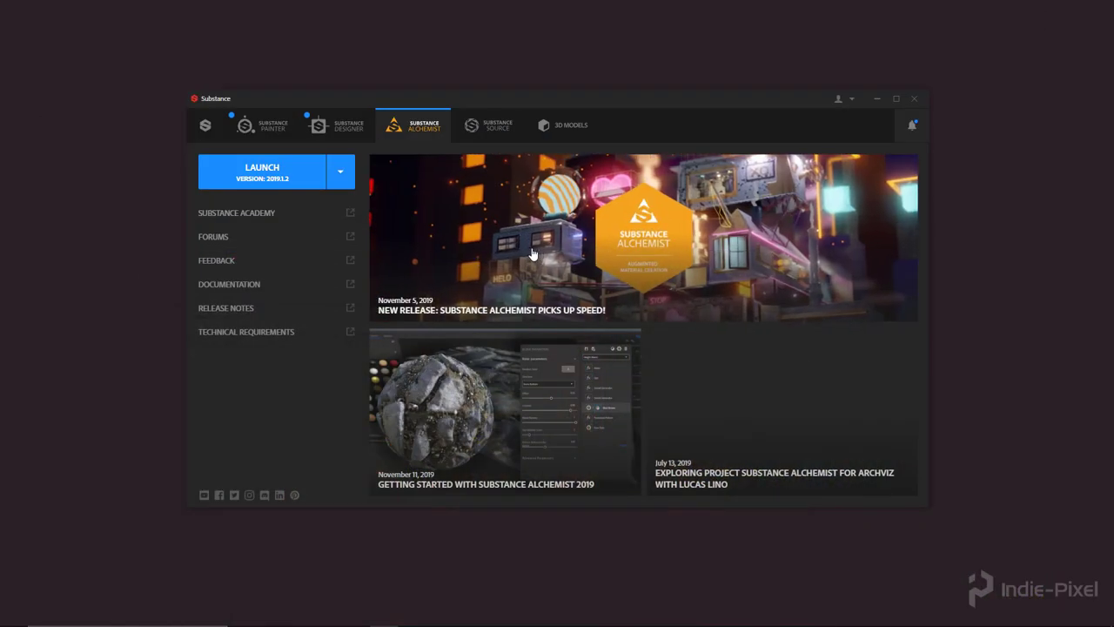
Launch Substance Alchemist 2019.1.2 and create a new project named Youtube_Textures.
click(264, 179)
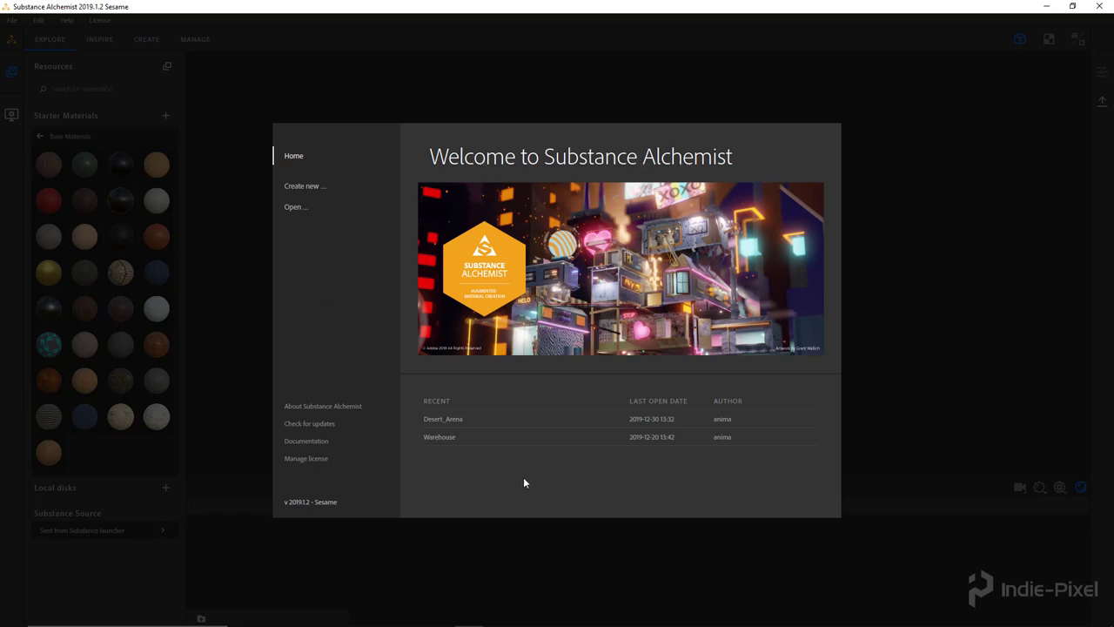
click(303, 188)
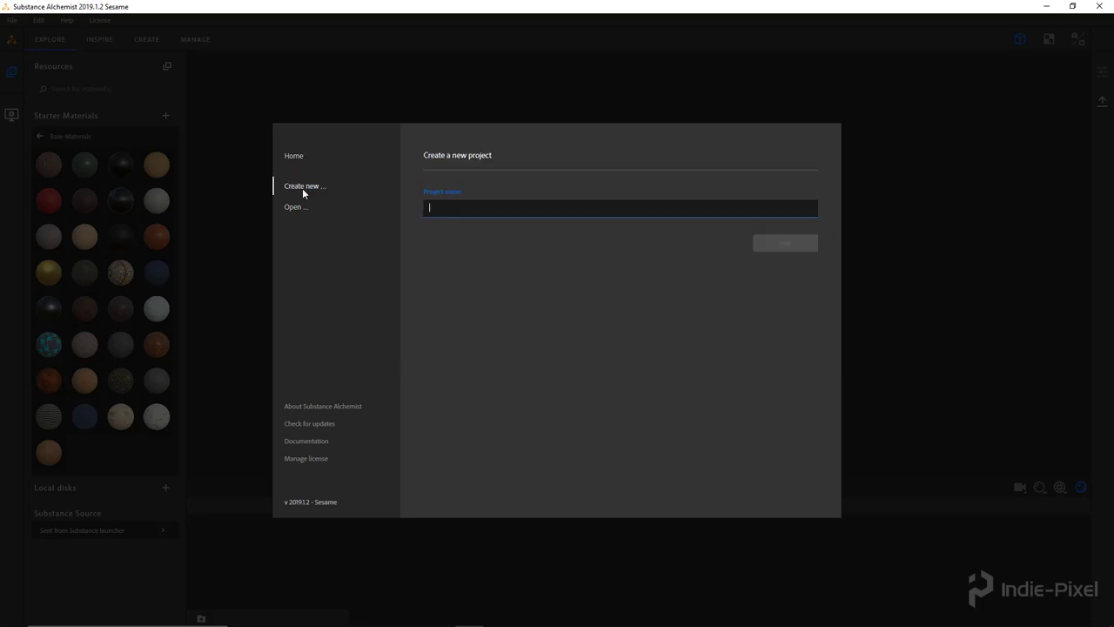
text(You)
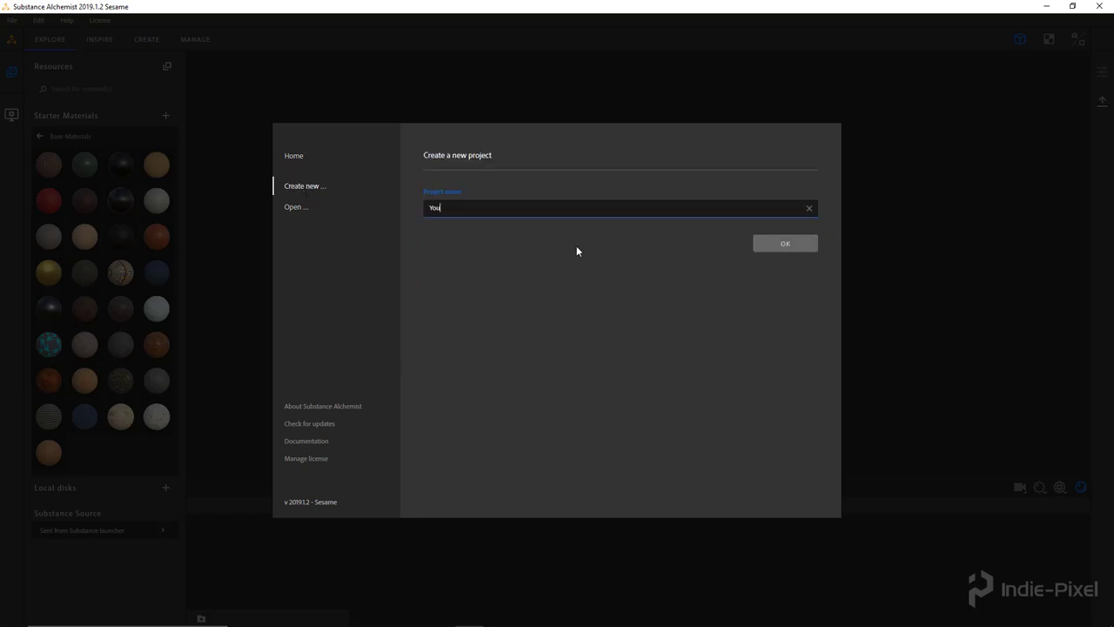
text(tube_Textures)
click(789, 243)
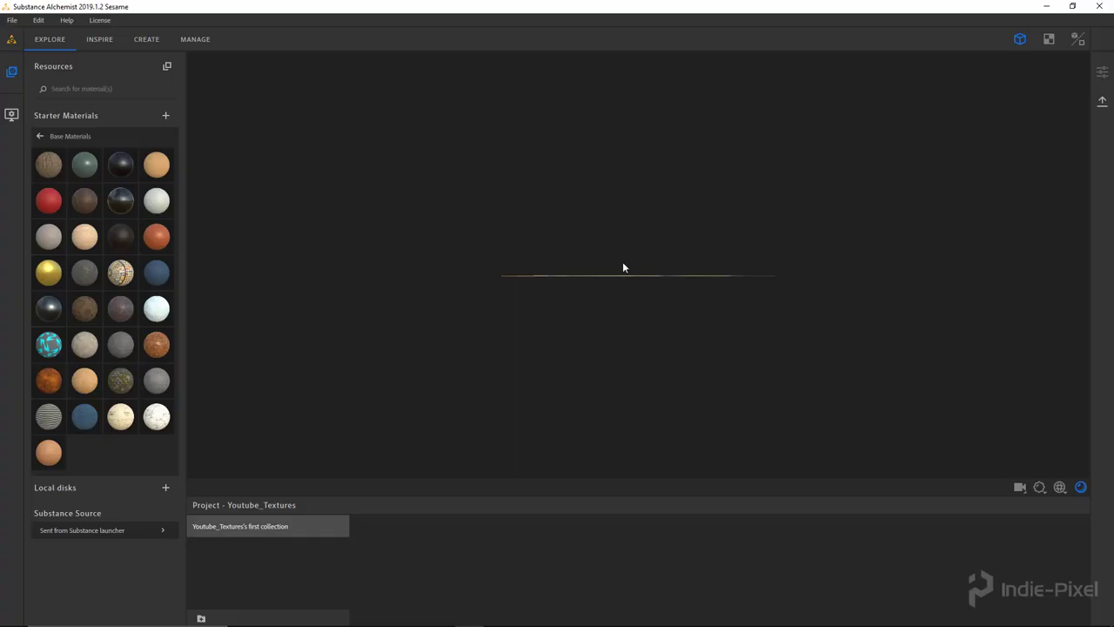
drag(618, 271, 641, 305)
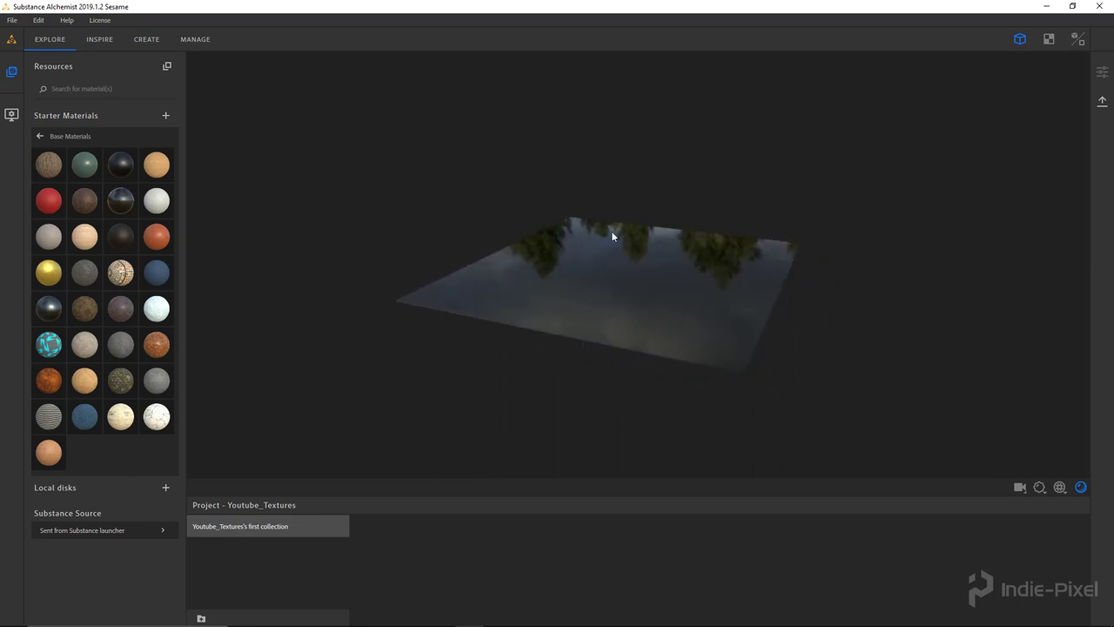
drag(670, 277, 599, 291)
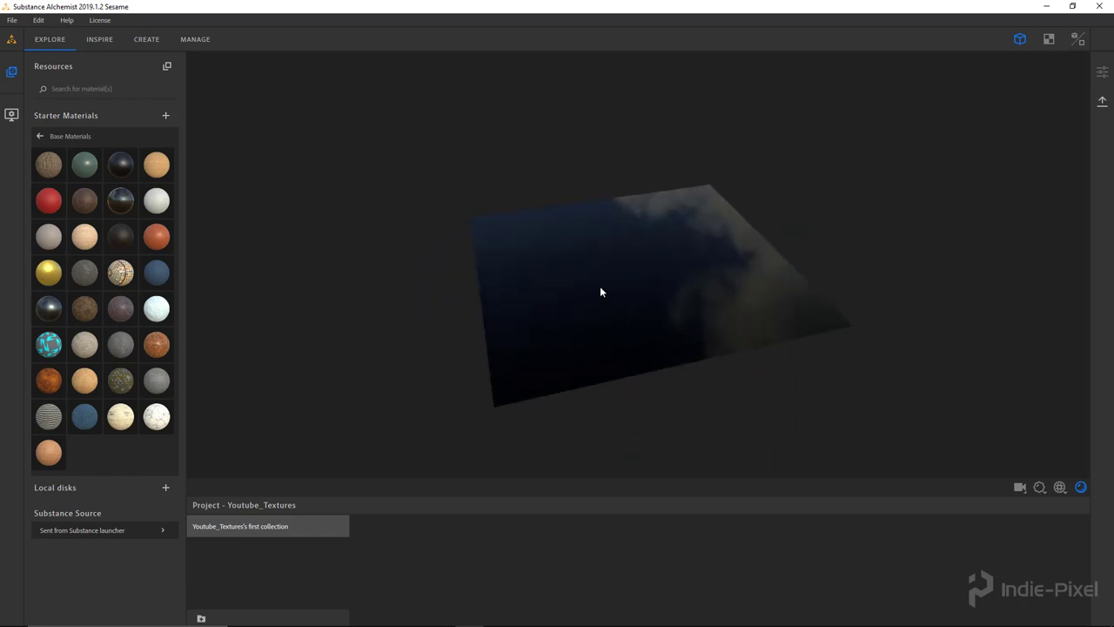
drag(738, 291, 516, 225)
drag(577, 321, 567, 378)
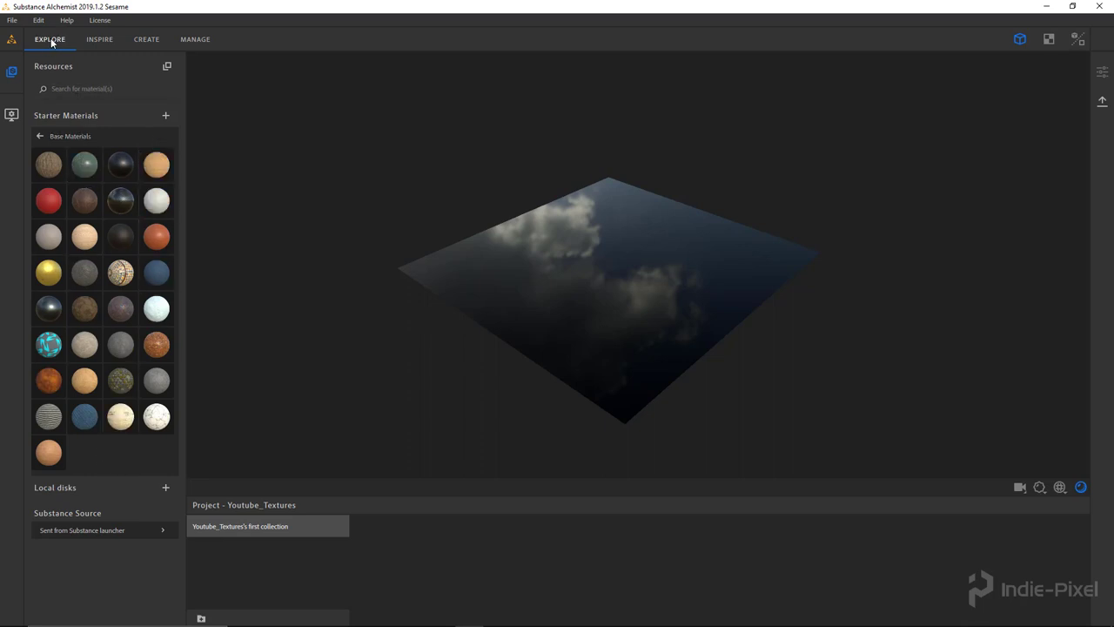
Look through the Inspire, Create and Manage workspaces of the empty project and return to the Explore workspace.
click(146, 39)
click(193, 41)
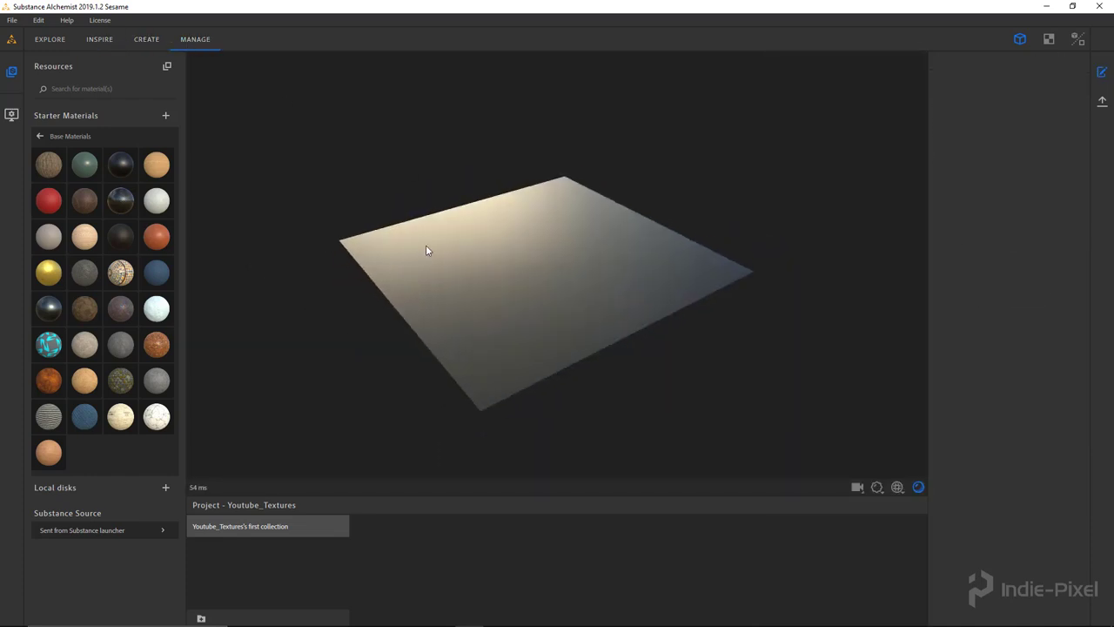
click(131, 40)
click(55, 40)
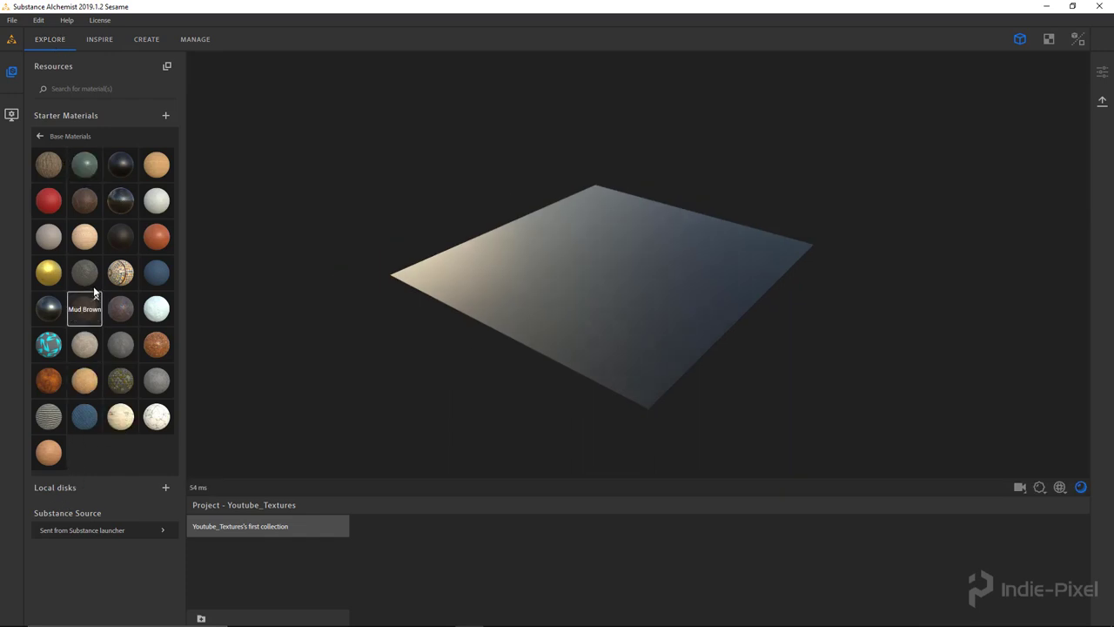
click(101, 42)
drag(504, 273, 474, 226)
click(146, 39)
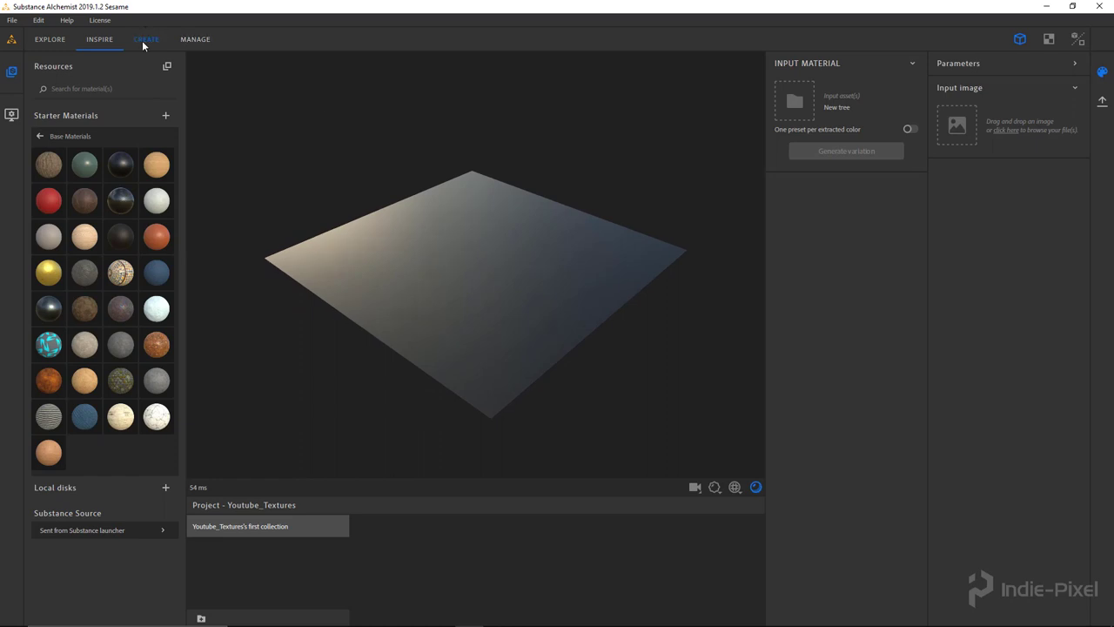
drag(566, 282, 542, 294)
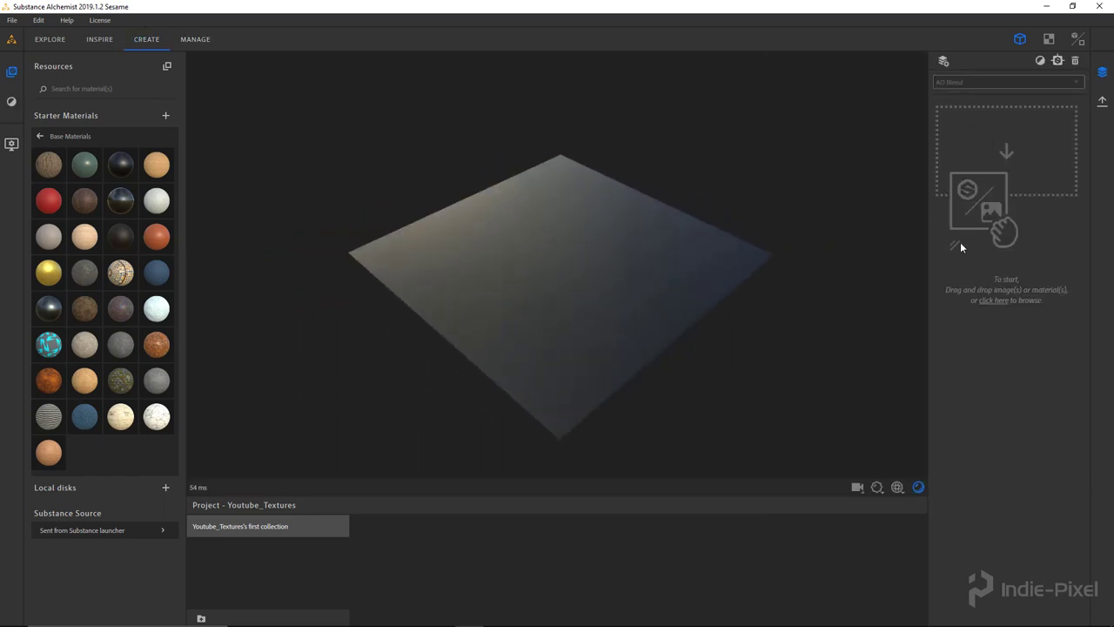
drag(697, 227, 552, 197)
click(196, 39)
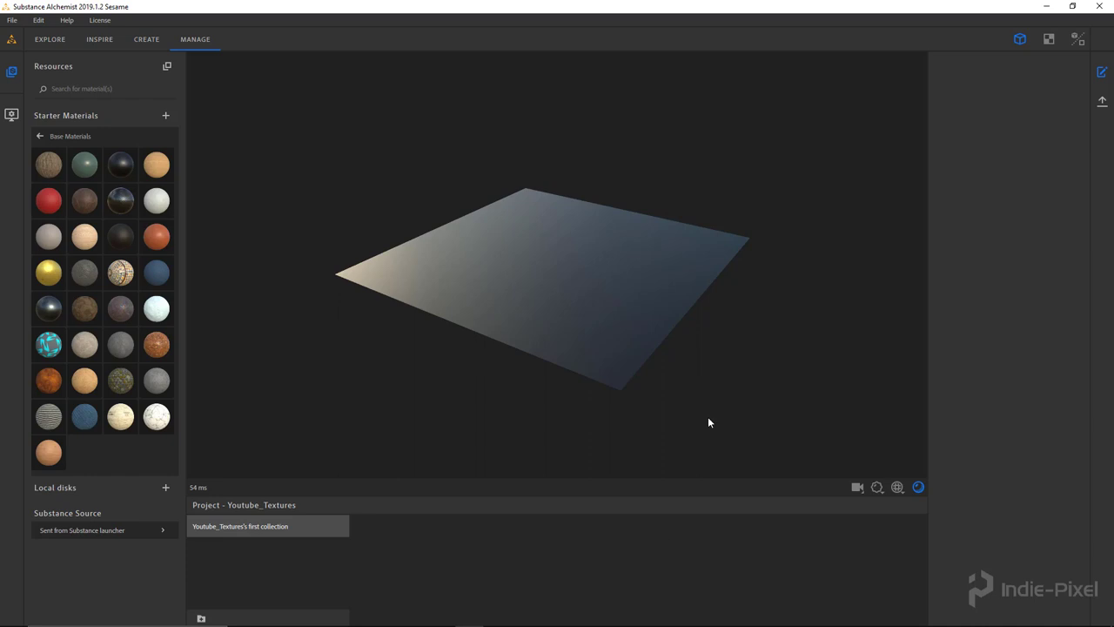
click(50, 39)
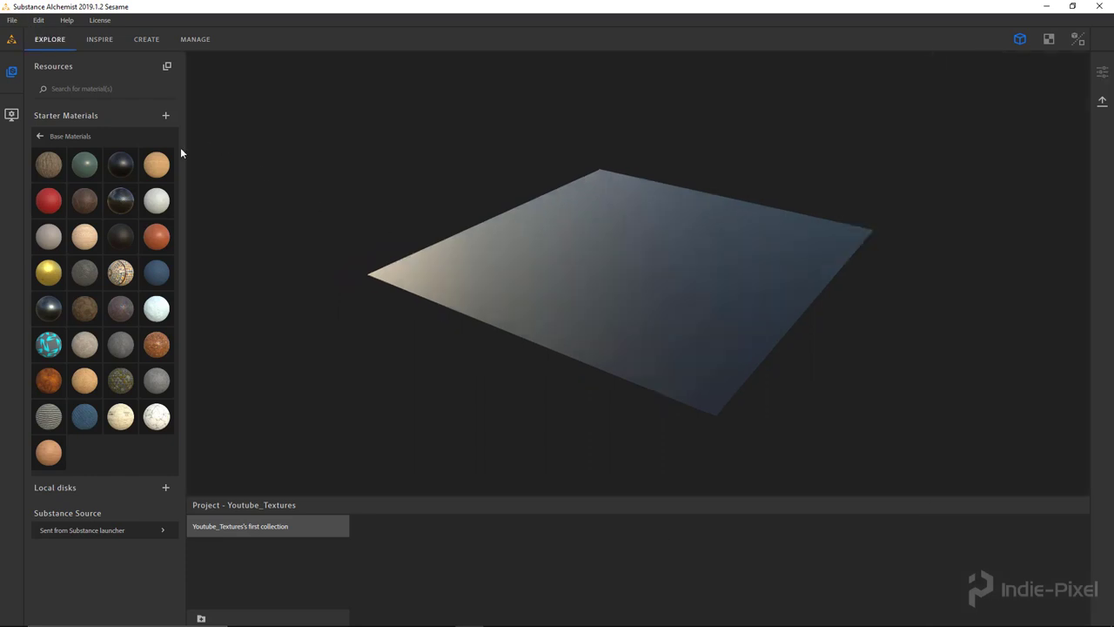
drag(545, 286, 582, 245)
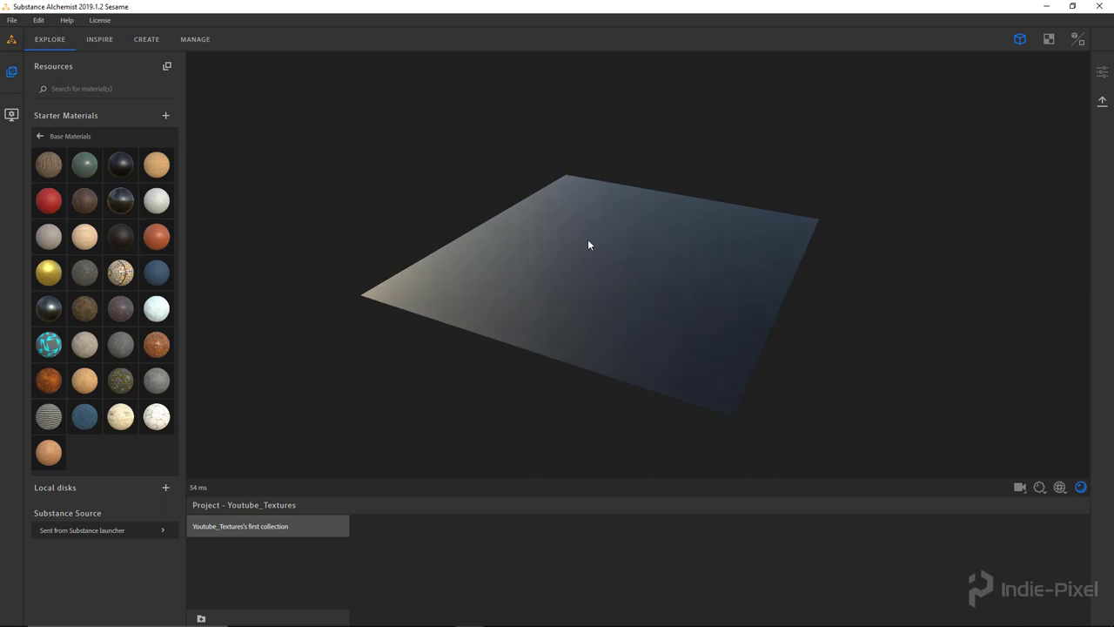
Review the preview mesh and environment options in the viewer settings and return to the starter materials.
click(11, 115)
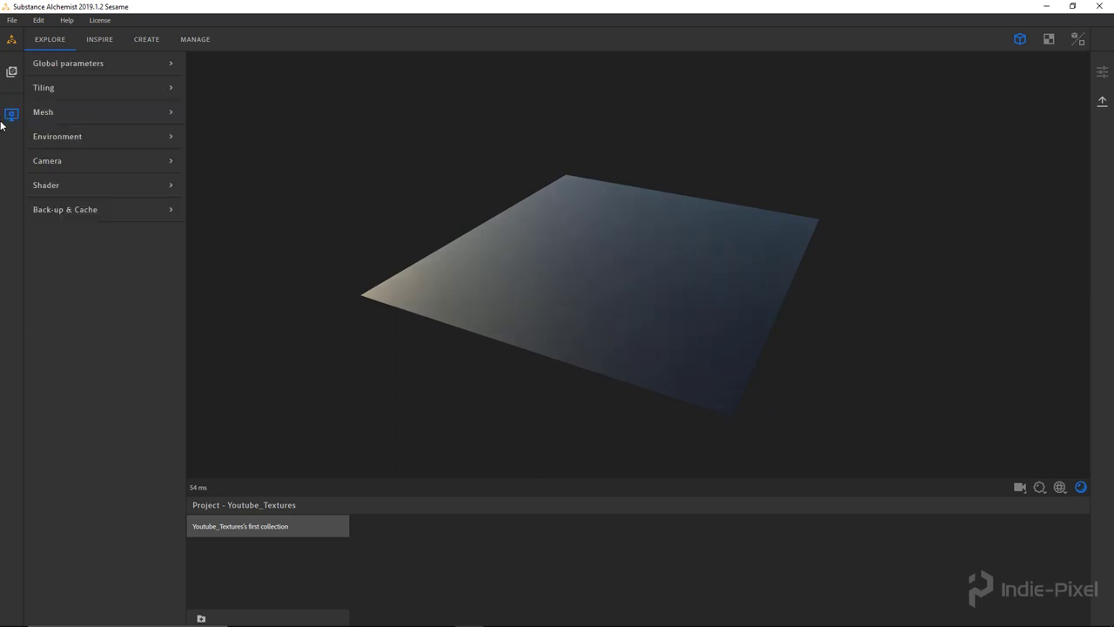
click(100, 112)
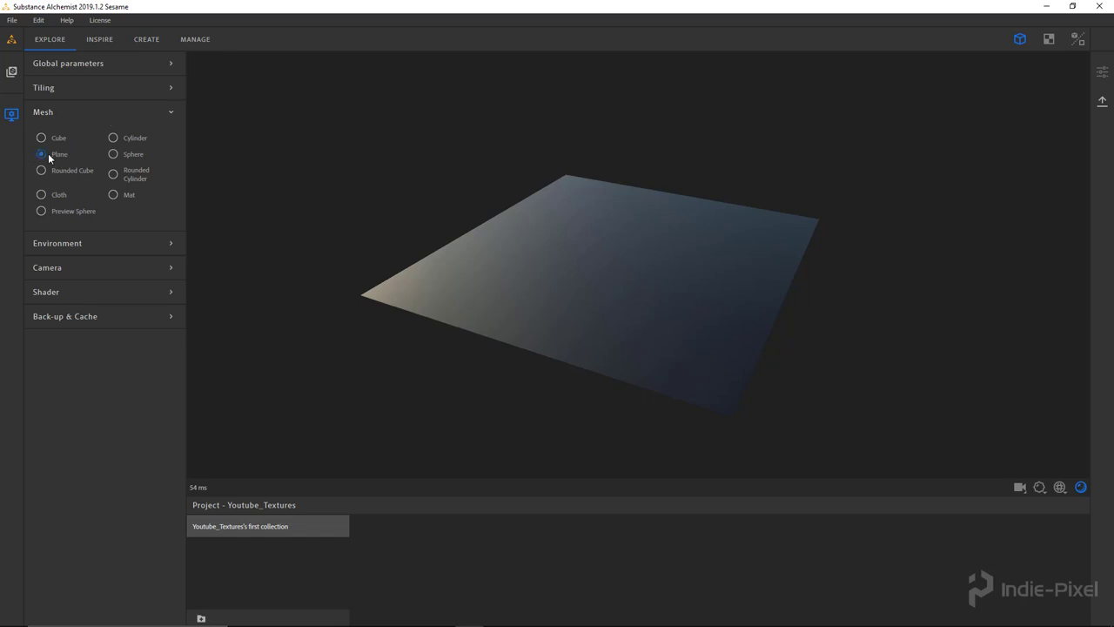
click(100, 247)
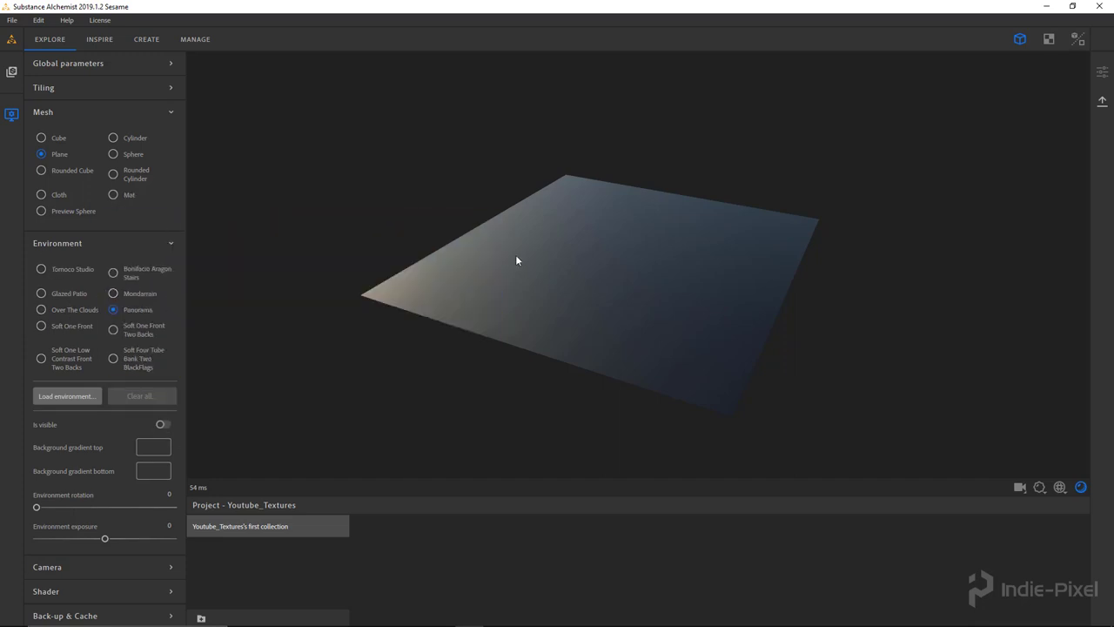
click(13, 74)
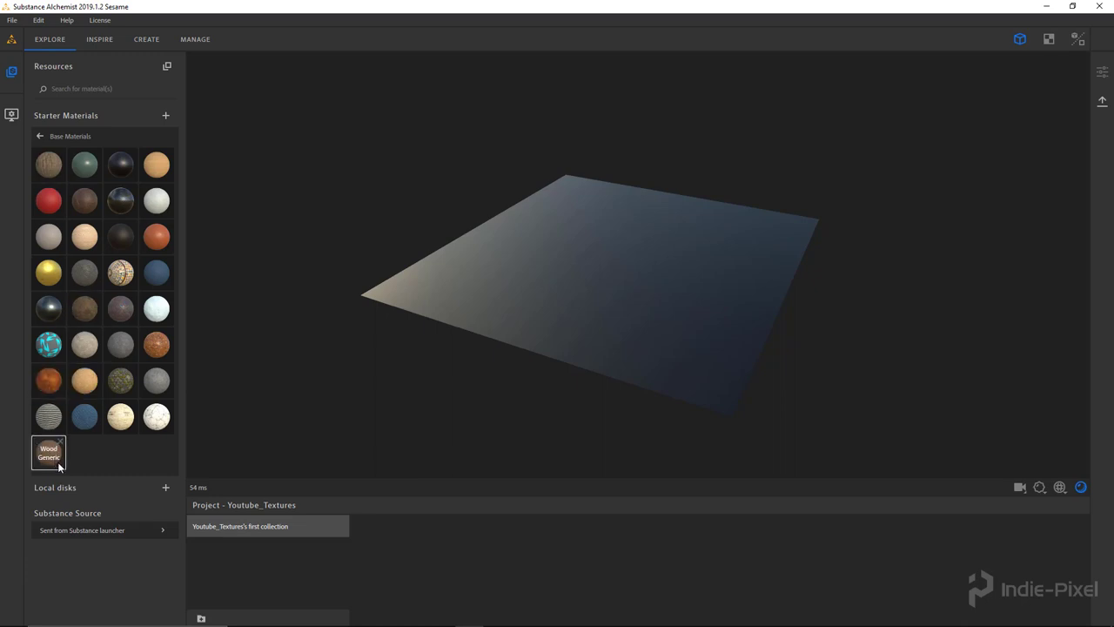
Load the Wood Generic starter material onto the preview plane and inspect its surface from several angles.
drag(49, 453, 617, 295)
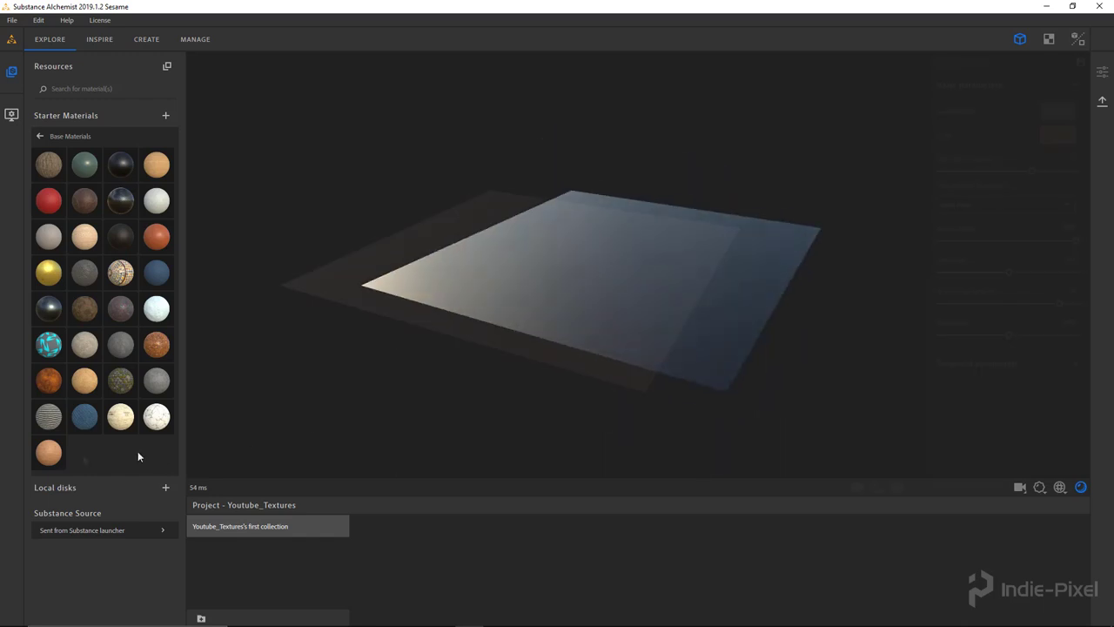
drag(612, 287, 736, 361)
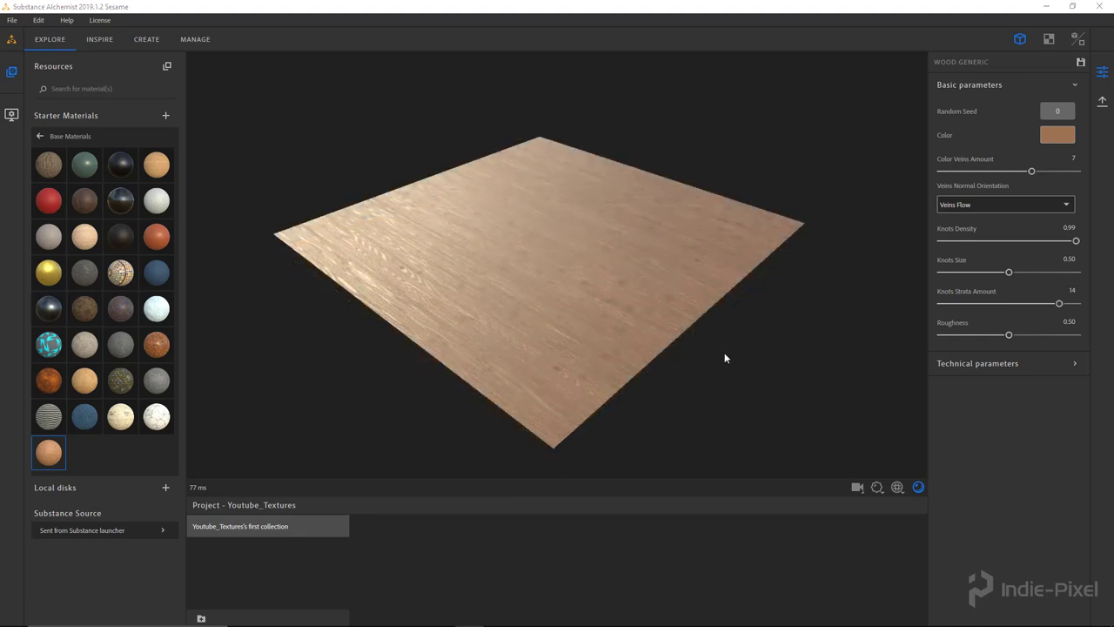
drag(587, 323, 532, 335)
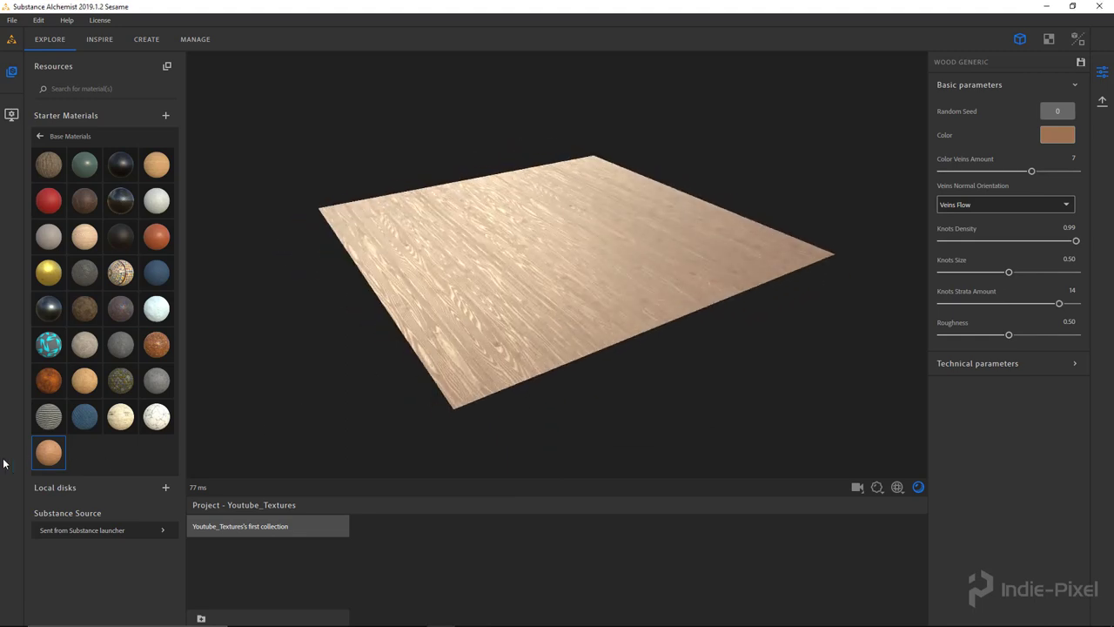
drag(646, 253, 689, 250)
drag(596, 253, 525, 252)
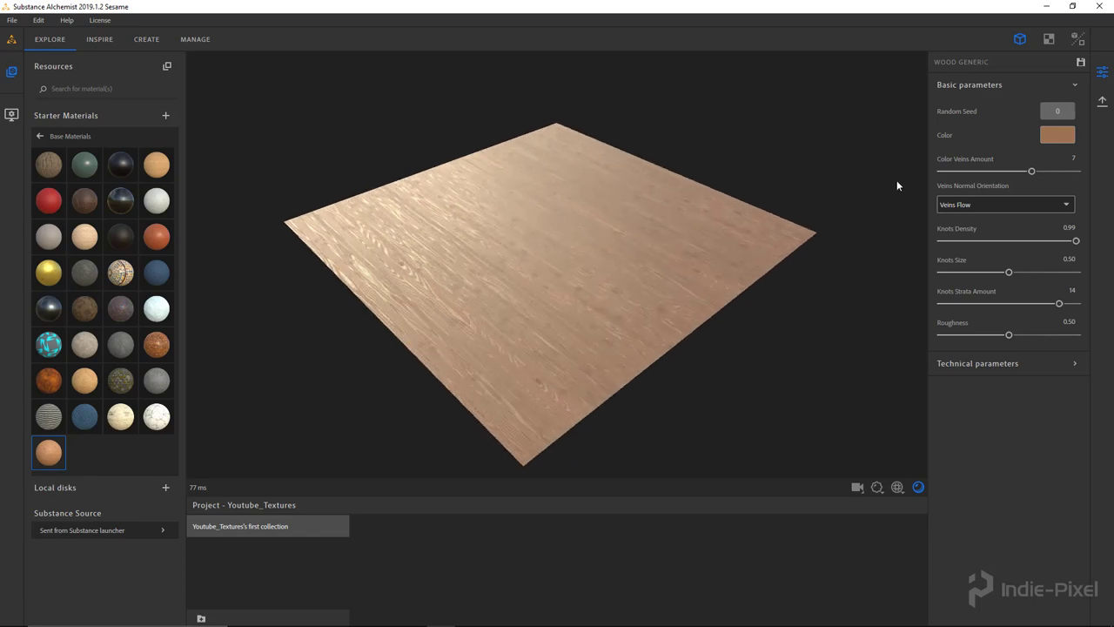
Change the Wood Generic colour to a darker reddish brown, RGB 115, 65, 48.
click(1057, 139)
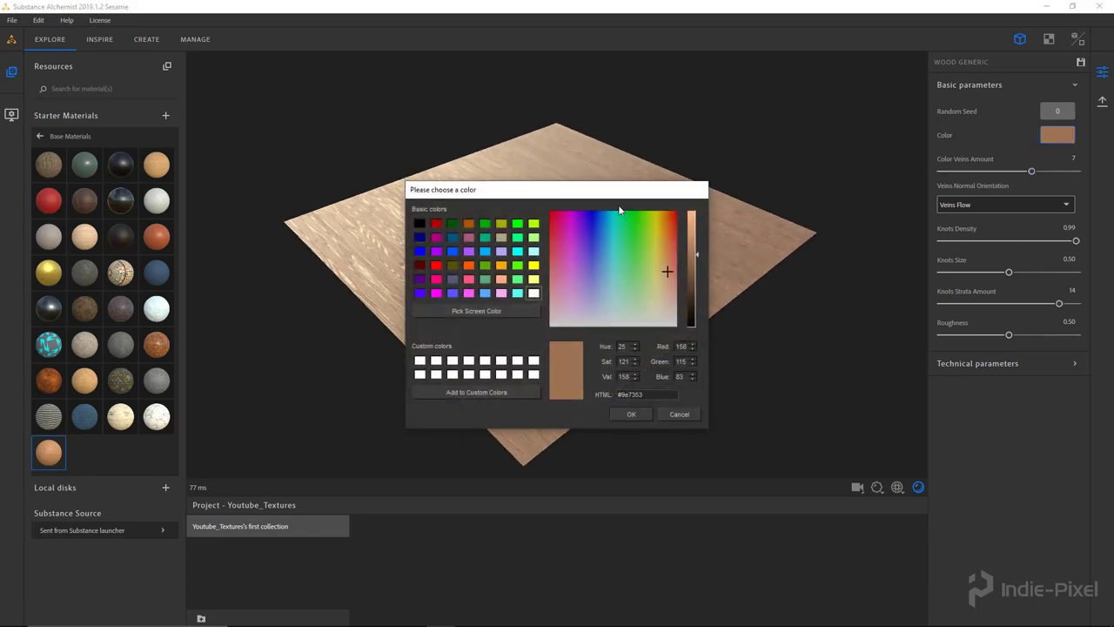
click(694, 278)
drag(608, 204, 406, 154)
click(470, 209)
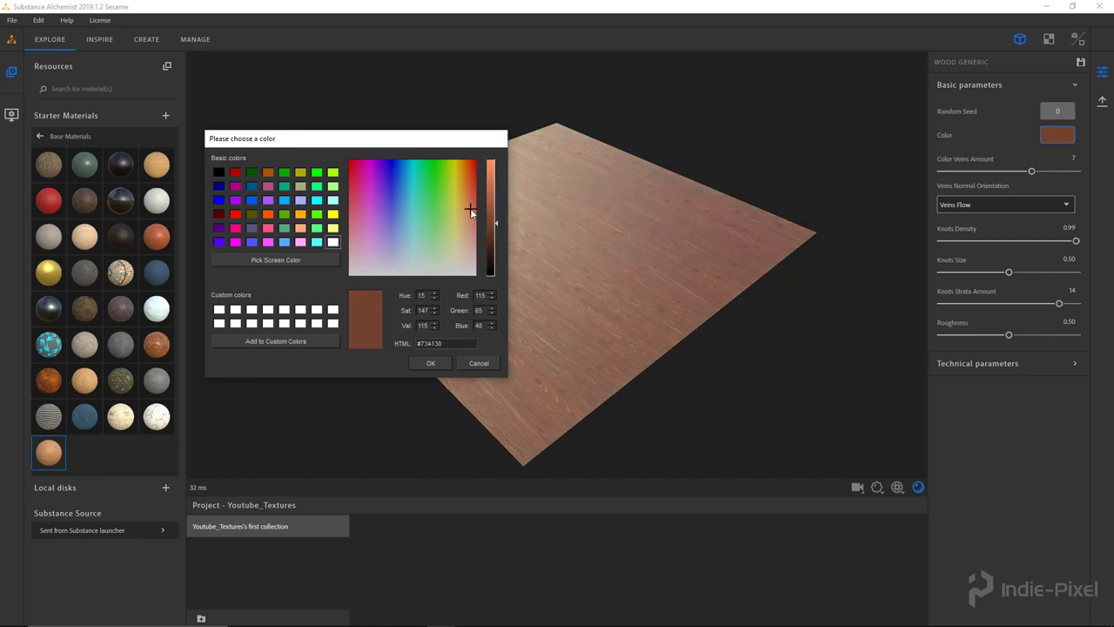
click(470, 209)
click(430, 363)
drag(703, 304, 679, 322)
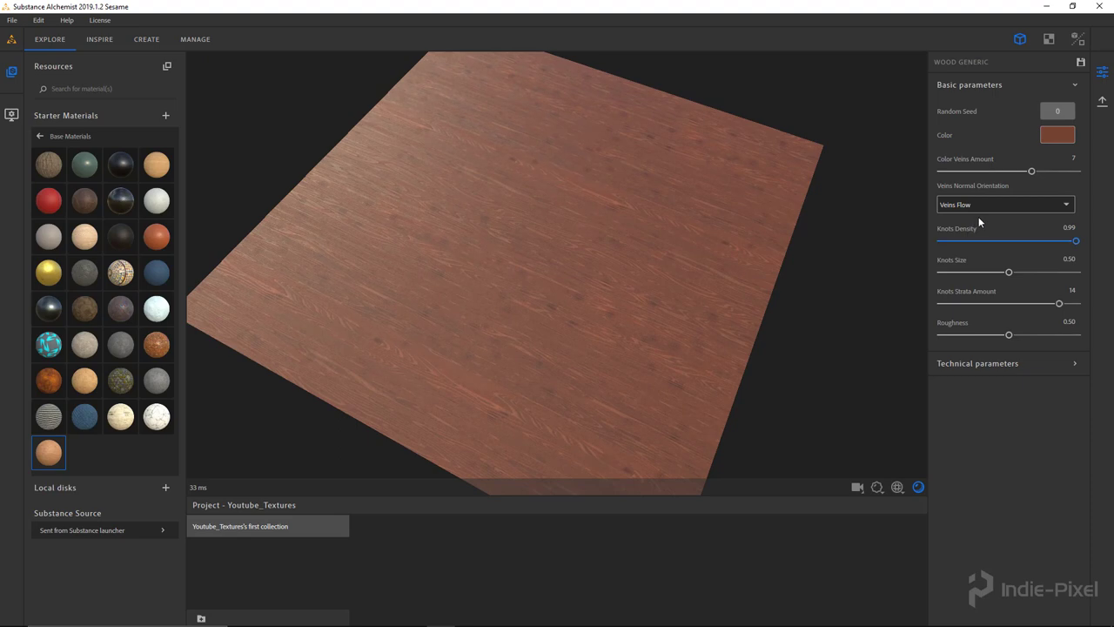
Try the Stripes Slice and Mix options for the wood's Veins Normal Orientation.
drag(996, 172, 1031, 173)
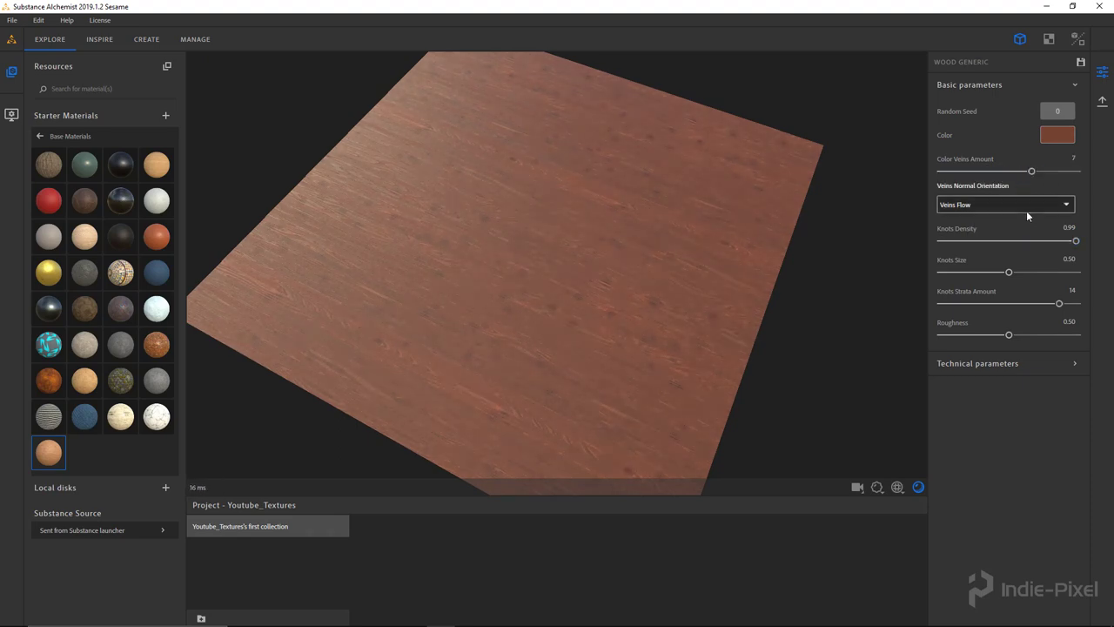
click(1023, 213)
click(972, 236)
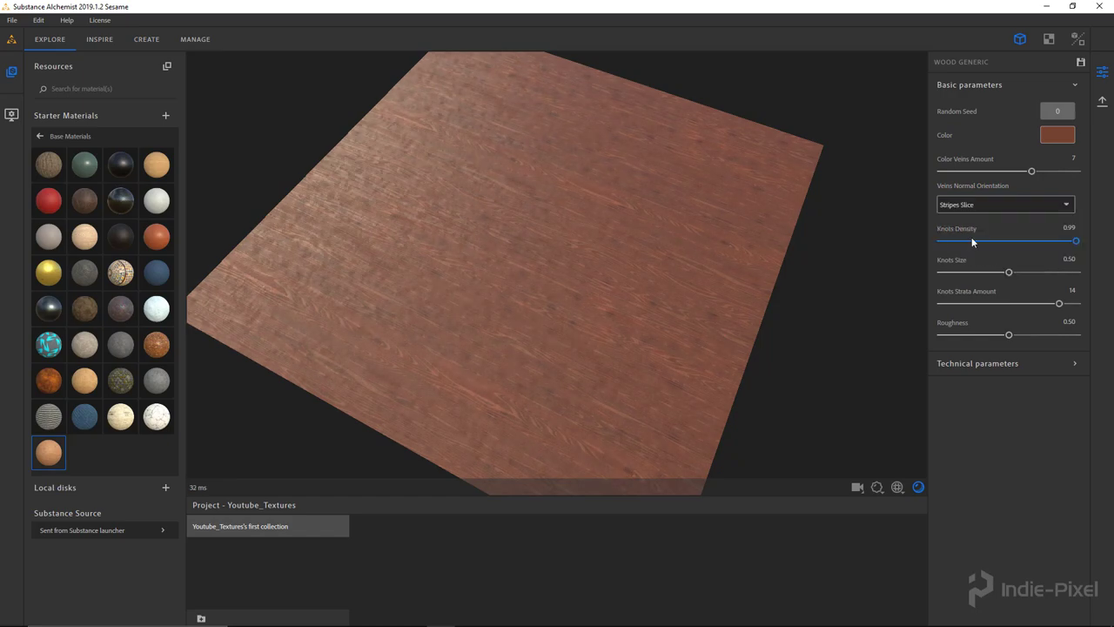
drag(654, 232, 630, 333)
click(970, 207)
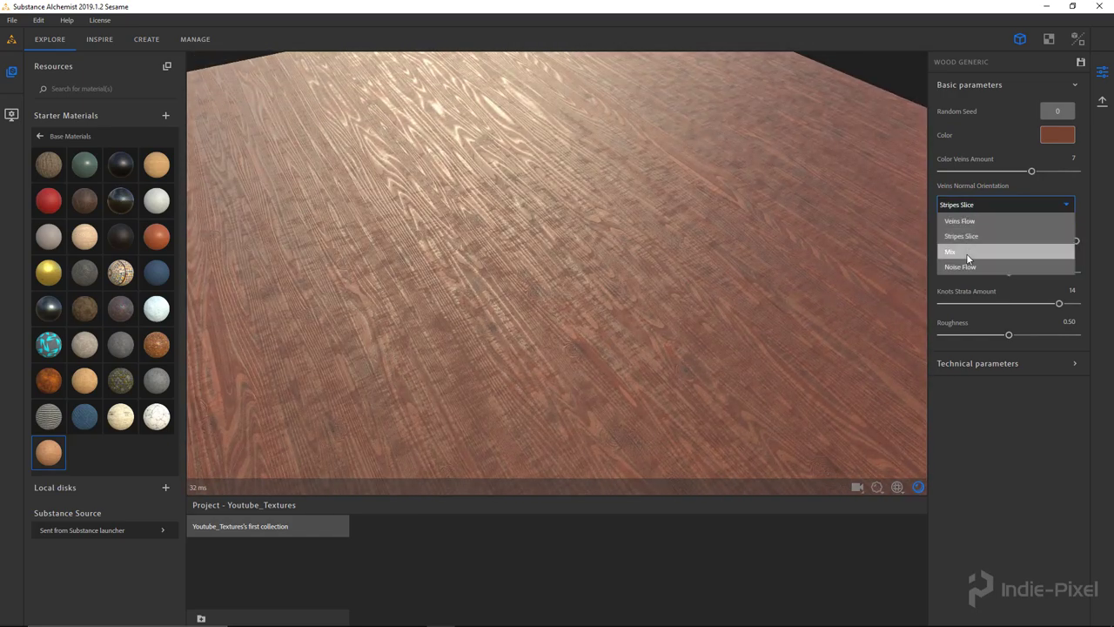
click(966, 251)
scroll(655, 296, up, 3)
Set the wood's Veins Normal Orientation to Noise Flow and check the grain up close.
click(986, 203)
click(977, 272)
scroll(615, 284, down, 3)
drag(592, 259, 542, 209)
scroll(656, 250, up, 2)
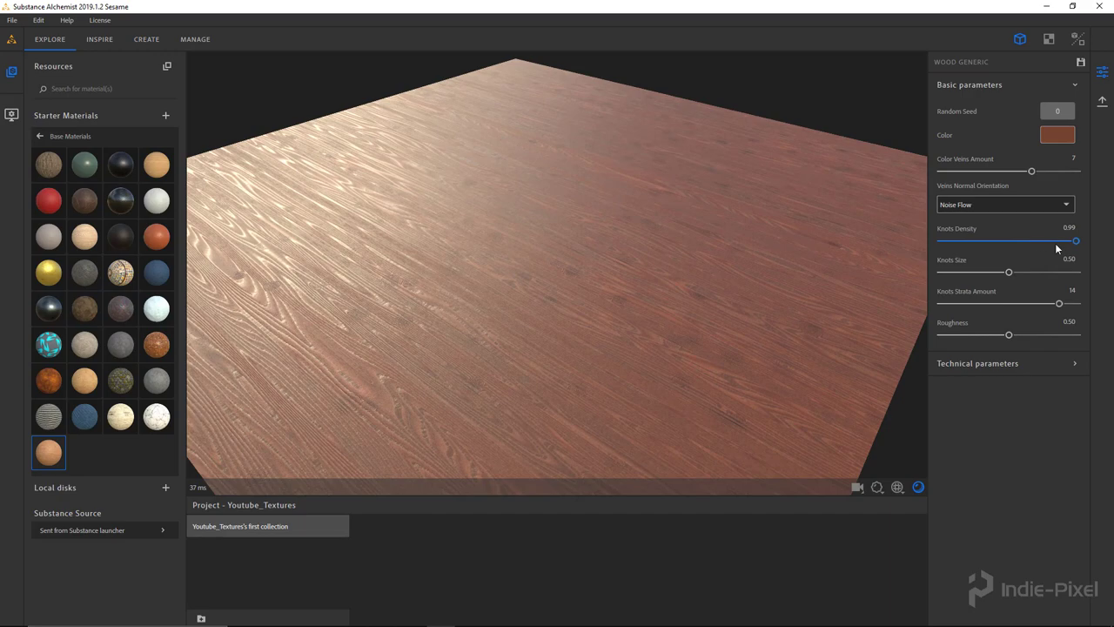
Set the wood's Knots Density to 0.97 and Knots Size to 0.31.
mouse_move(1076, 244)
mouse_down()
mouse_move(1000, 242)
mouse_move(1073, 242)
mouse_up()
drag(724, 315, 490, 226)
mouse_move(1008, 276)
mouse_down()
mouse_move(1036, 275)
mouse_move(988, 276)
mouse_up()
drag(836, 296, 748, 310)
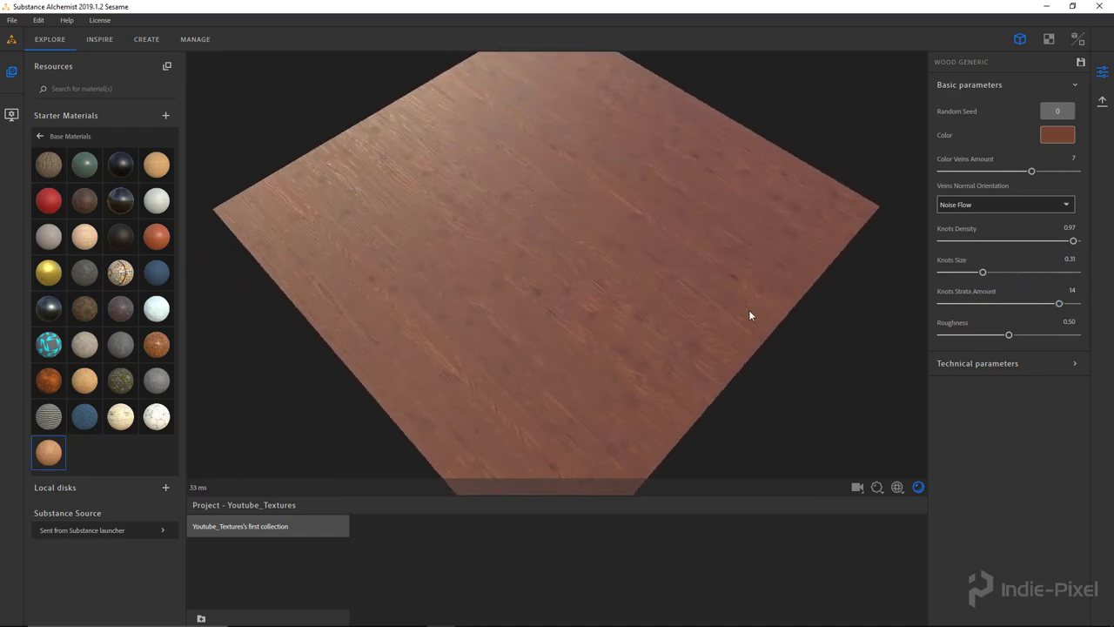
Set the wood's Knots Strata Amount to 13 and Roughness to 0.66.
drag(1052, 309, 1021, 343)
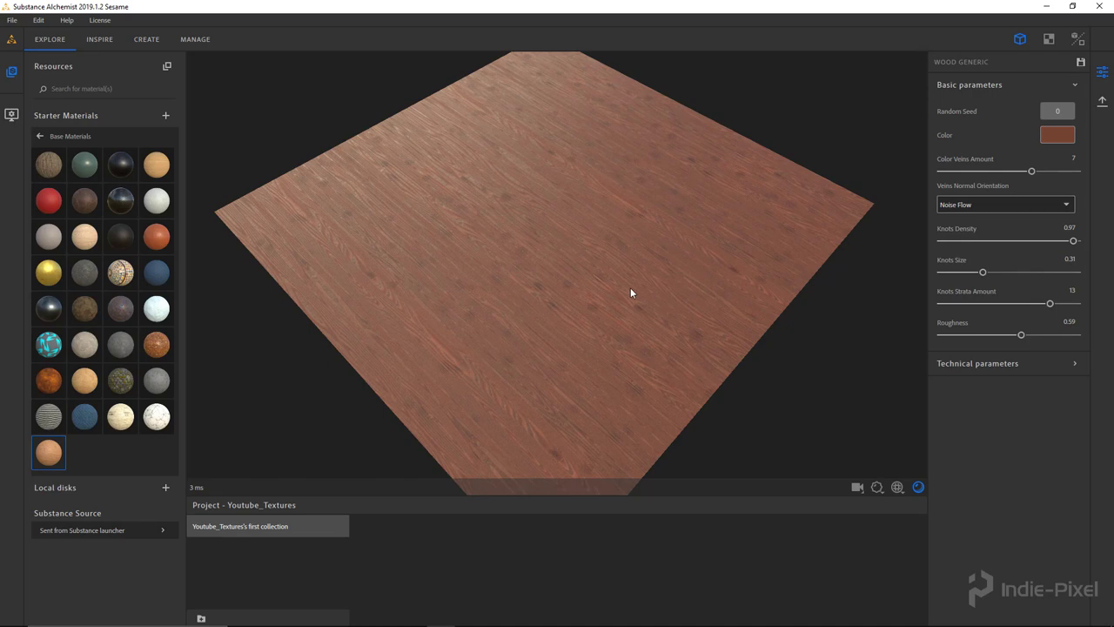
drag(630, 292, 827, 330)
mouse_move(1021, 340)
mouse_down()
mouse_move(1042, 339)
mouse_move(1030, 337)
mouse_up()
drag(555, 231, 496, 288)
drag(579, 244, 679, 258)
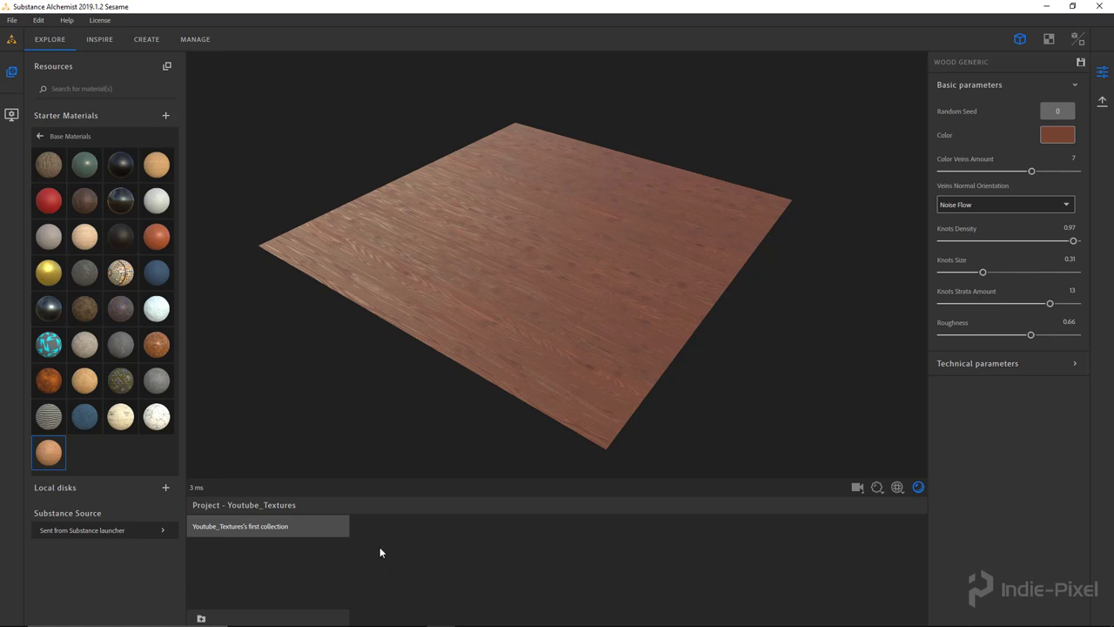
Save the adjusted wood as a preset named base_wood in Youtube_Textures's first collection.
drag(498, 314, 532, 302)
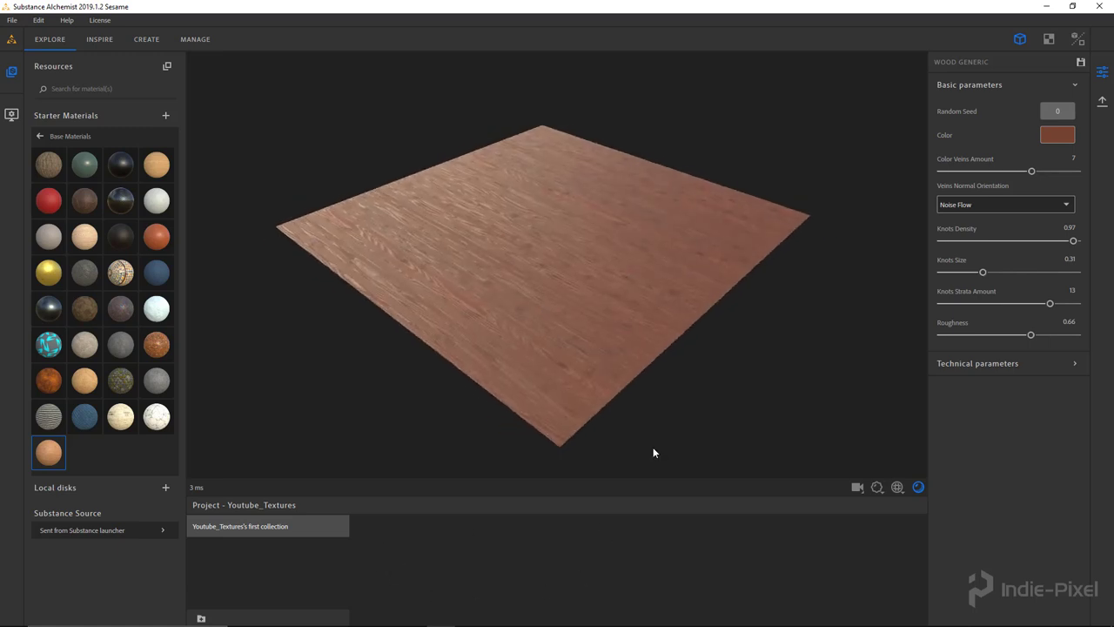
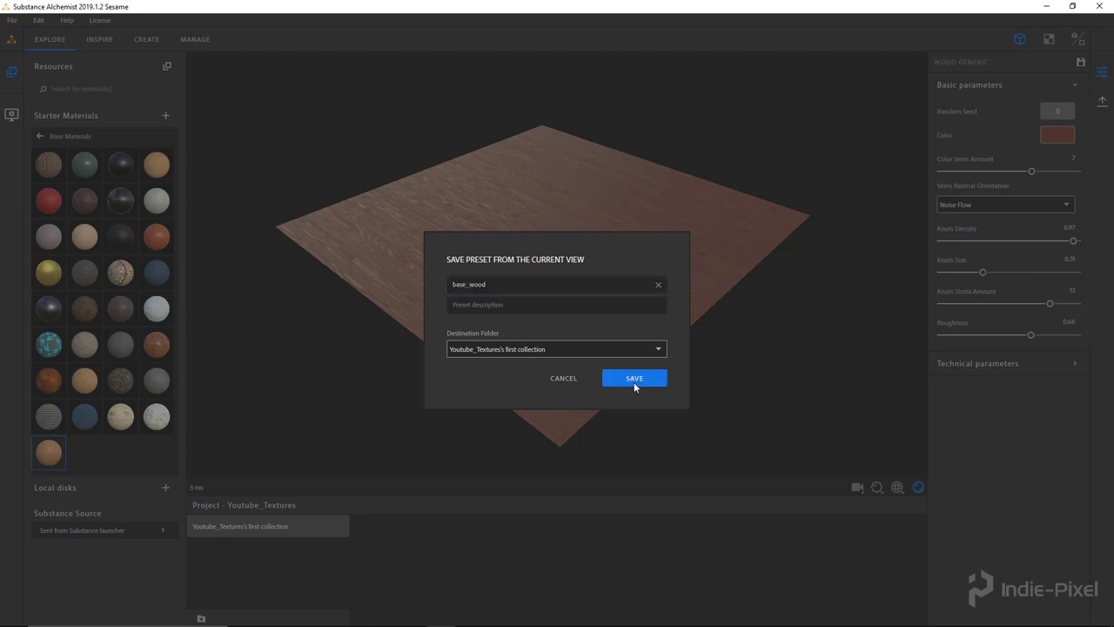
click(633, 380)
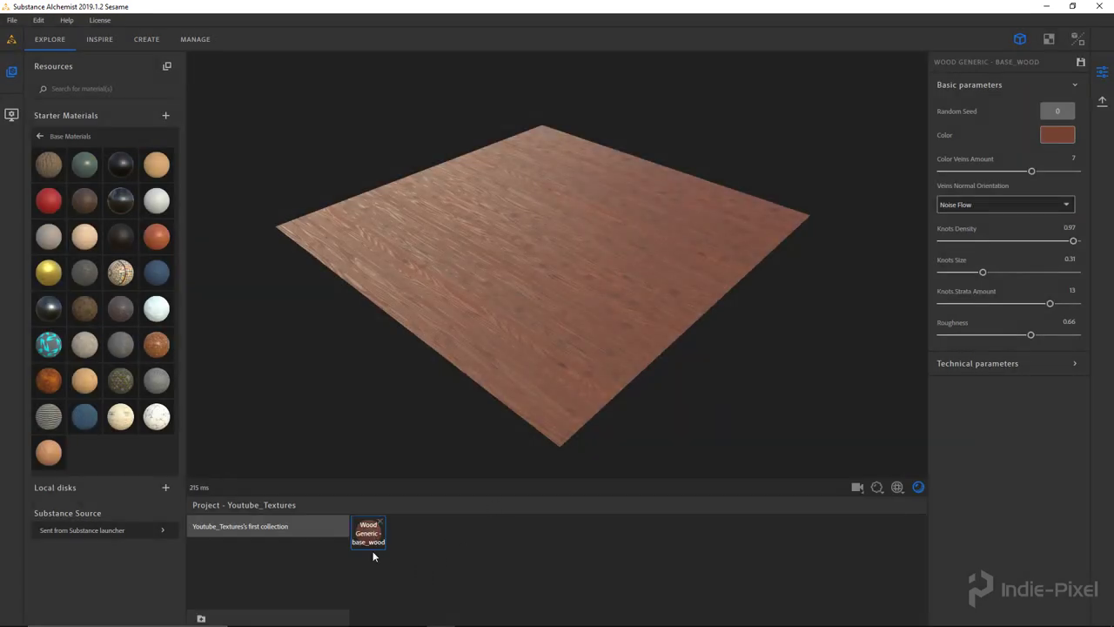
drag(617, 301, 587, 311)
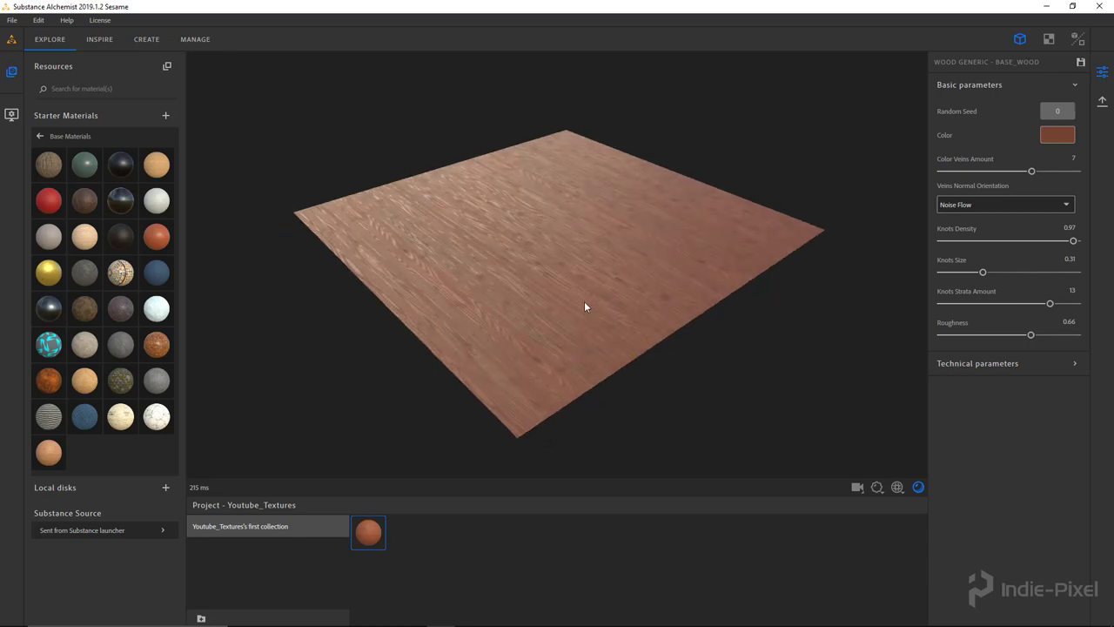
Look at the empty Create workspace, and return to Explore to view the base_wood preset on the plane.
click(144, 44)
mouse_move(472, 303)
mouse_down()
mouse_move(511, 304)
mouse_move(474, 312)
mouse_up()
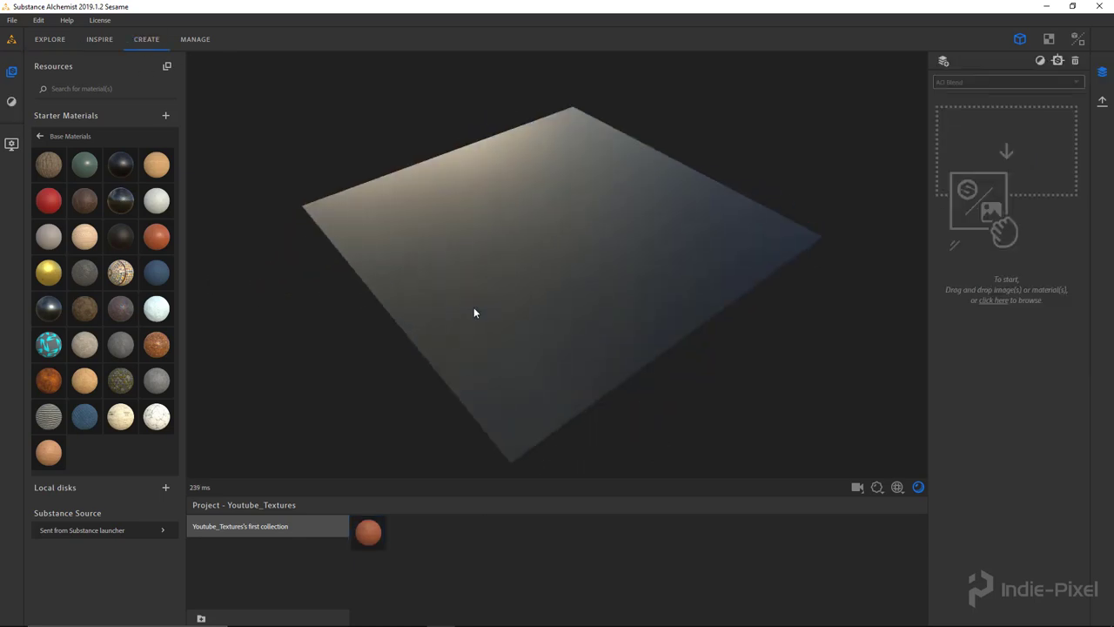
drag(561, 351, 542, 323)
click(50, 42)
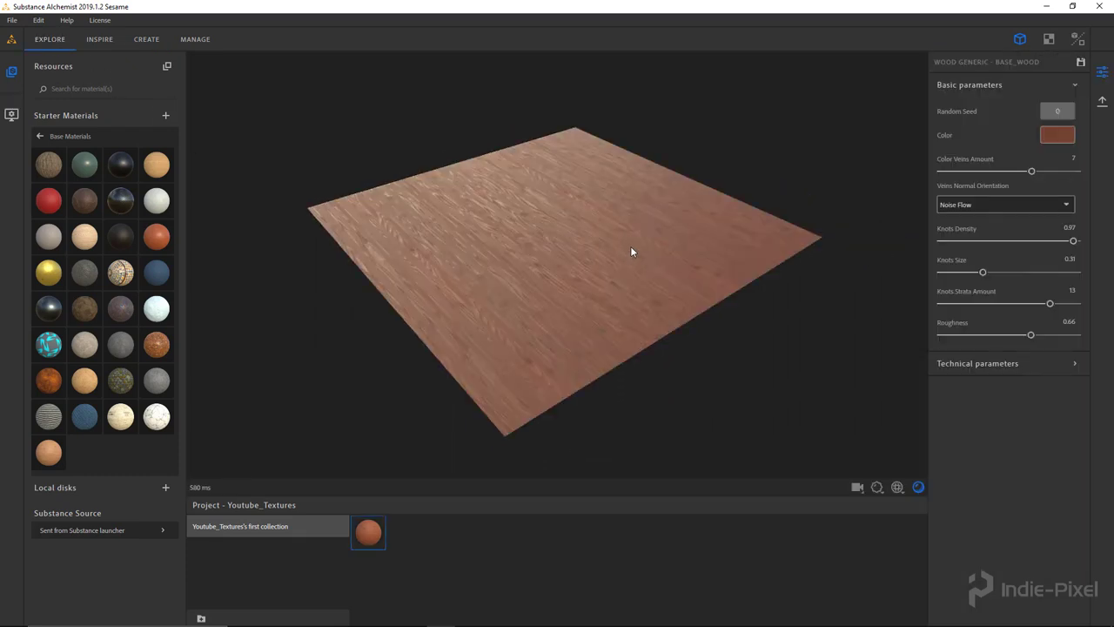
drag(567, 262, 600, 301)
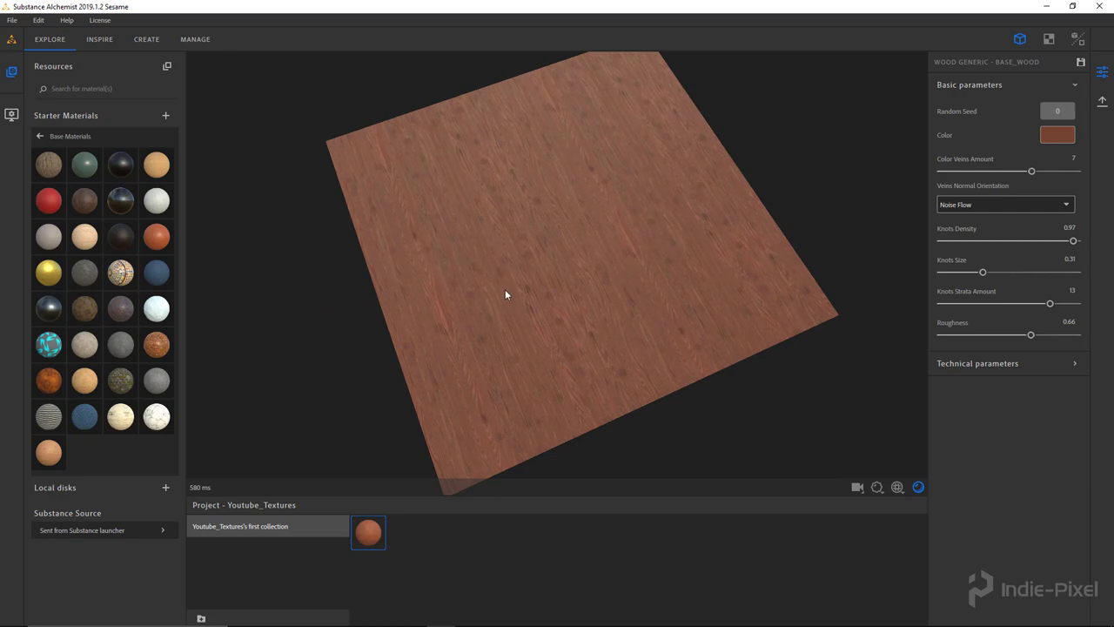
drag(304, 198, 478, 340)
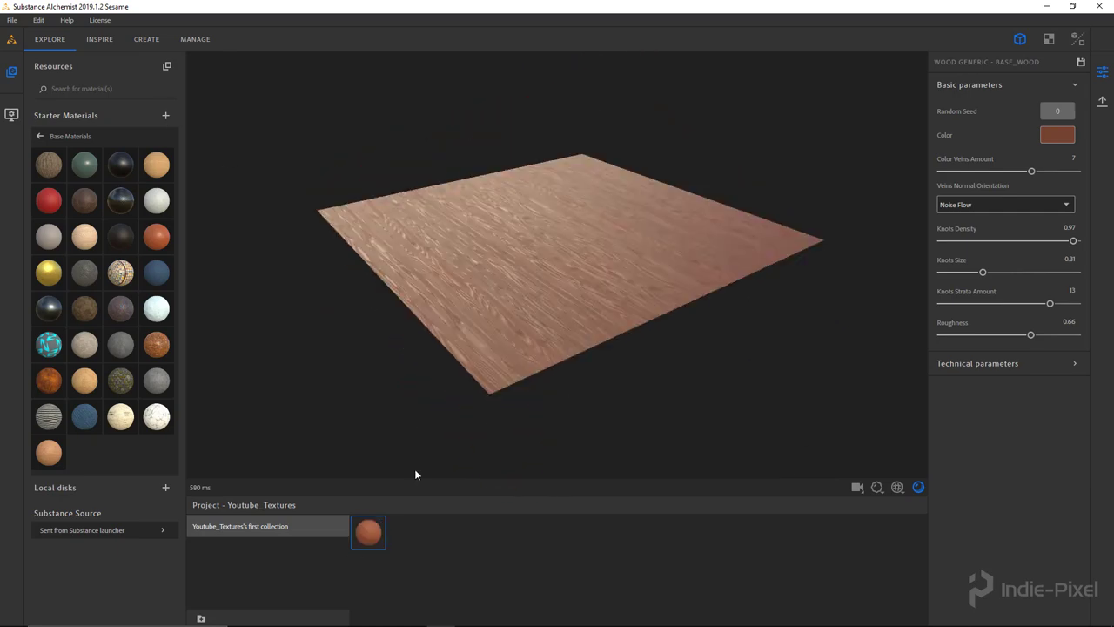
Add the base_wood preset to the layer stack in the Create workspace and remove that layer again.
drag(389, 425, 519, 286)
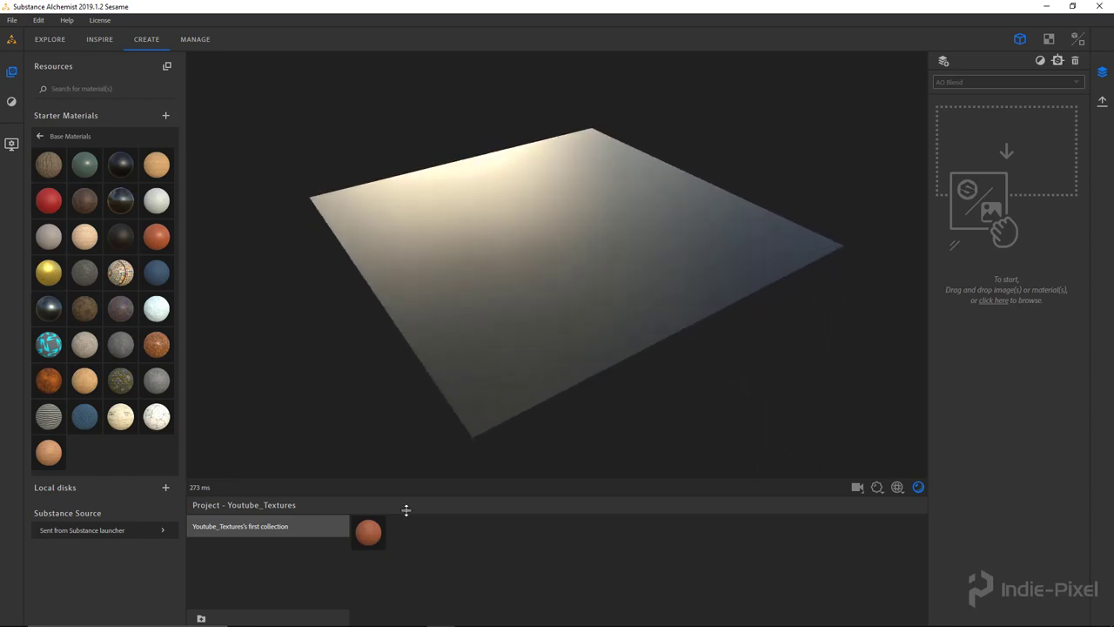
drag(368, 542, 994, 137)
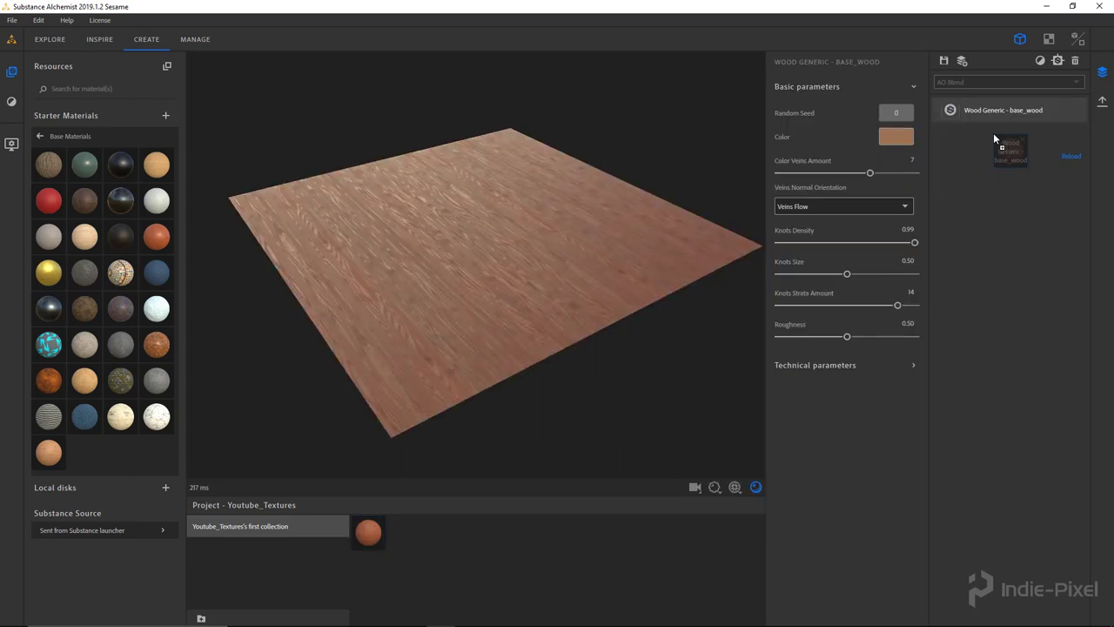
click(1038, 118)
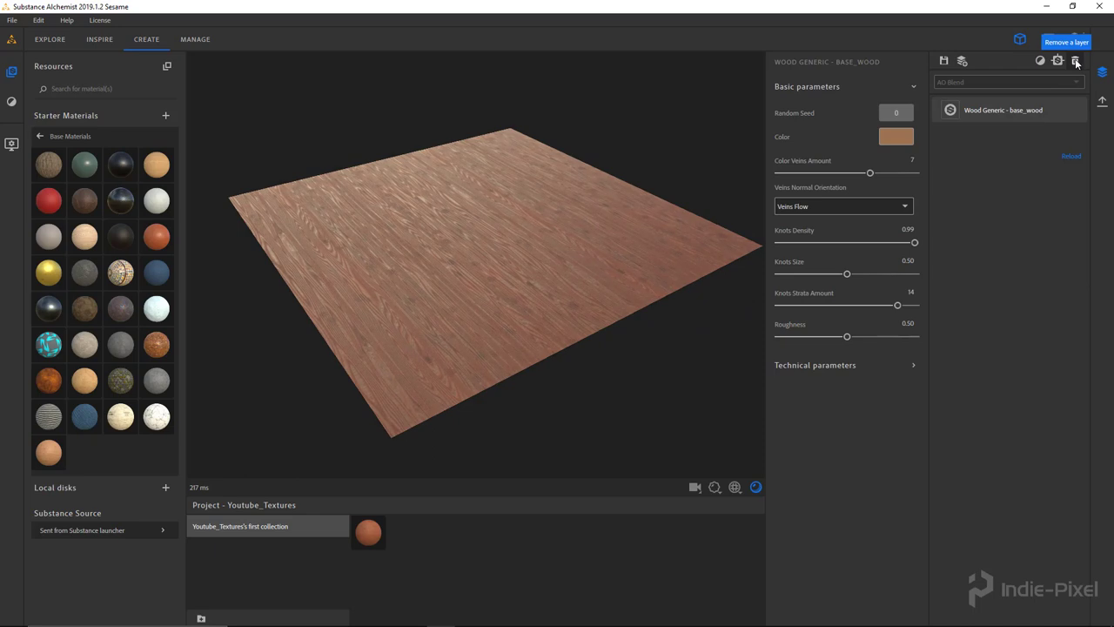
click(1076, 61)
Add base_wood from the project collection as the base layer and look through its technical parameters.
drag(368, 531, 1003, 158)
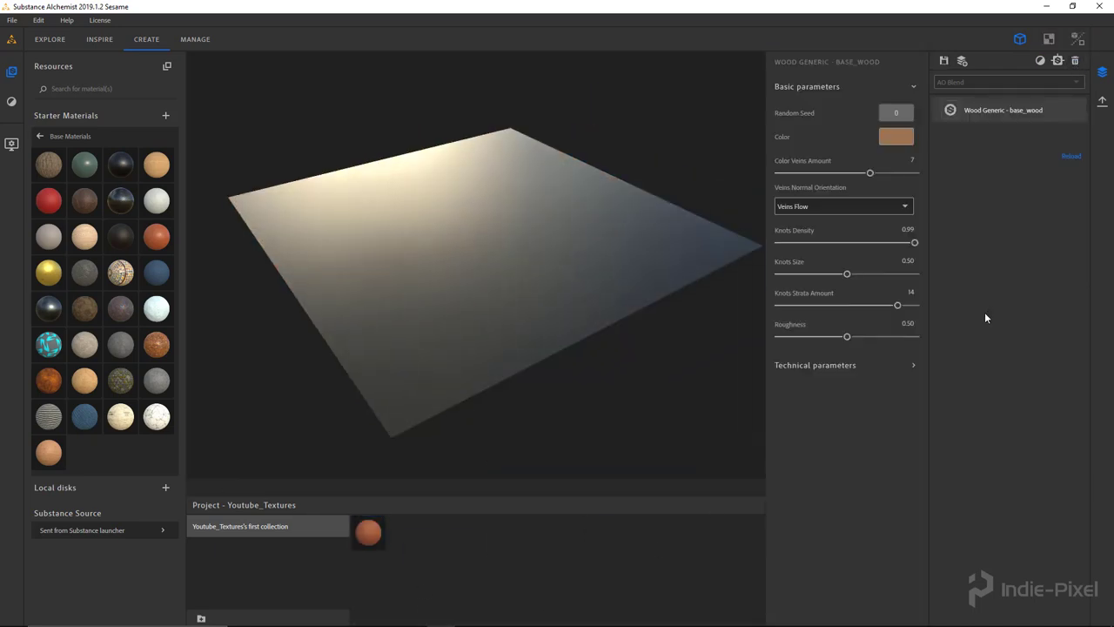
drag(521, 328, 557, 277)
click(847, 366)
scroll(839, 485, down, 1)
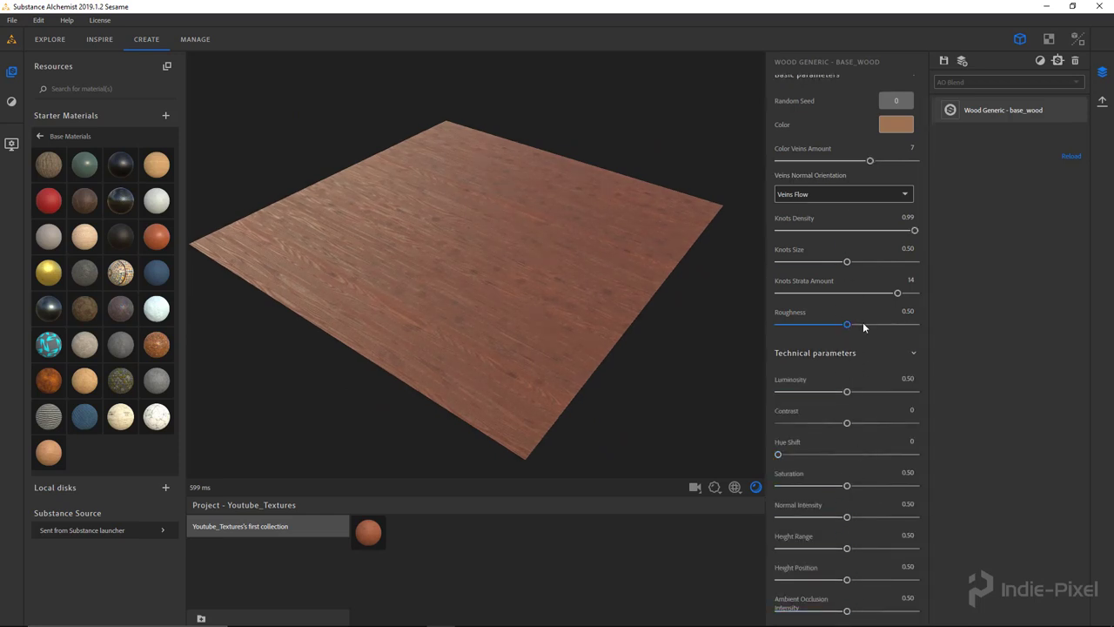
click(869, 355)
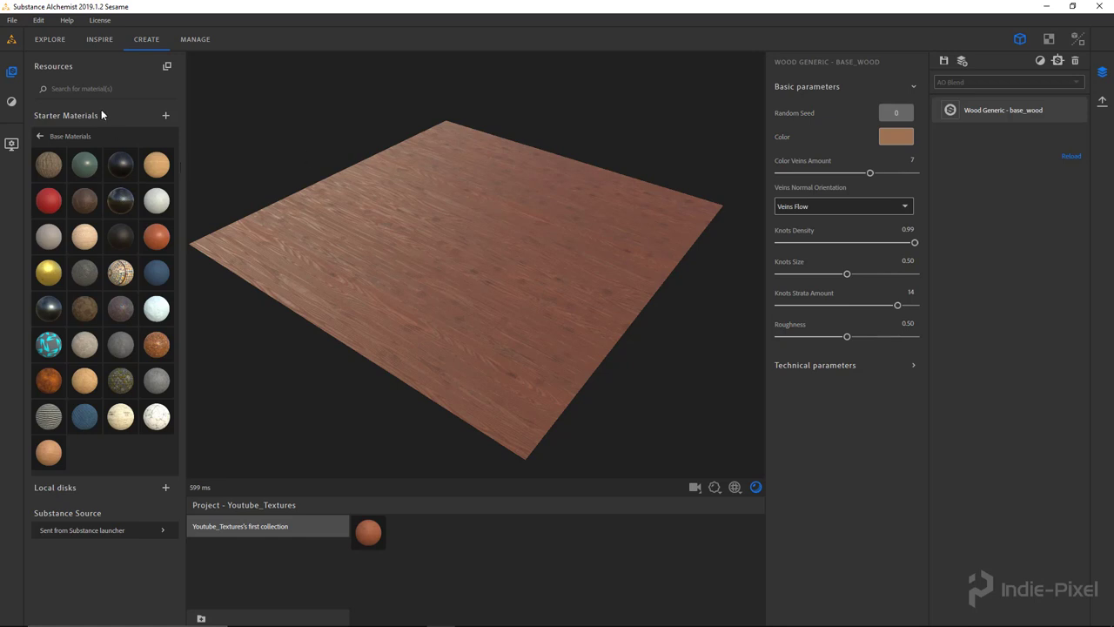
Browse the filters and add the Adjustment tool filter above the base_wood layer.
click(11, 101)
drag(395, 269, 450, 255)
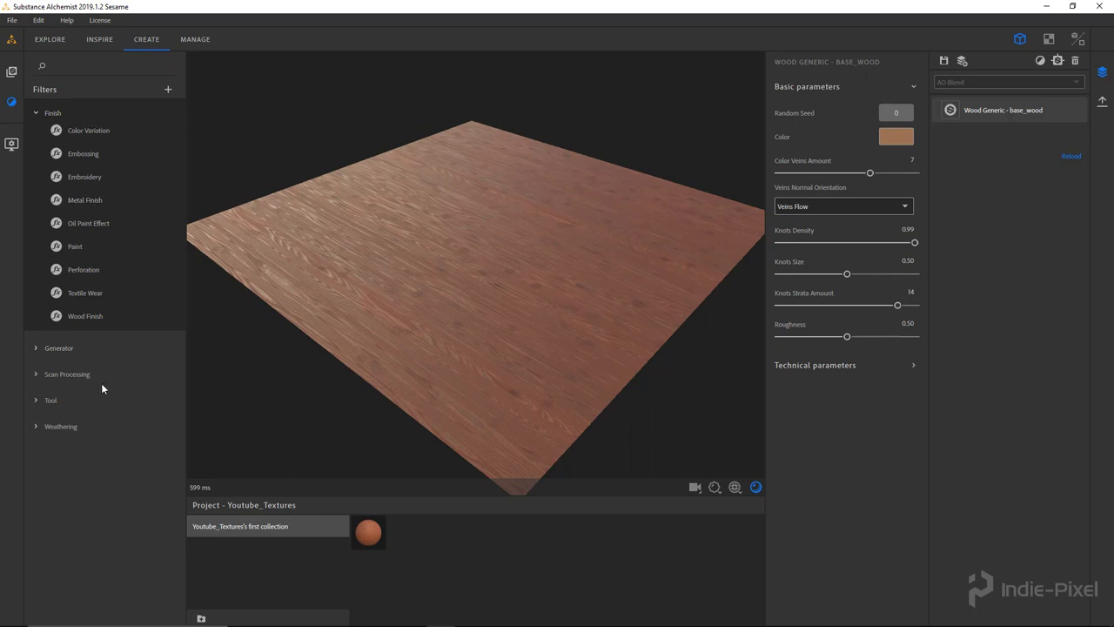
click(33, 398)
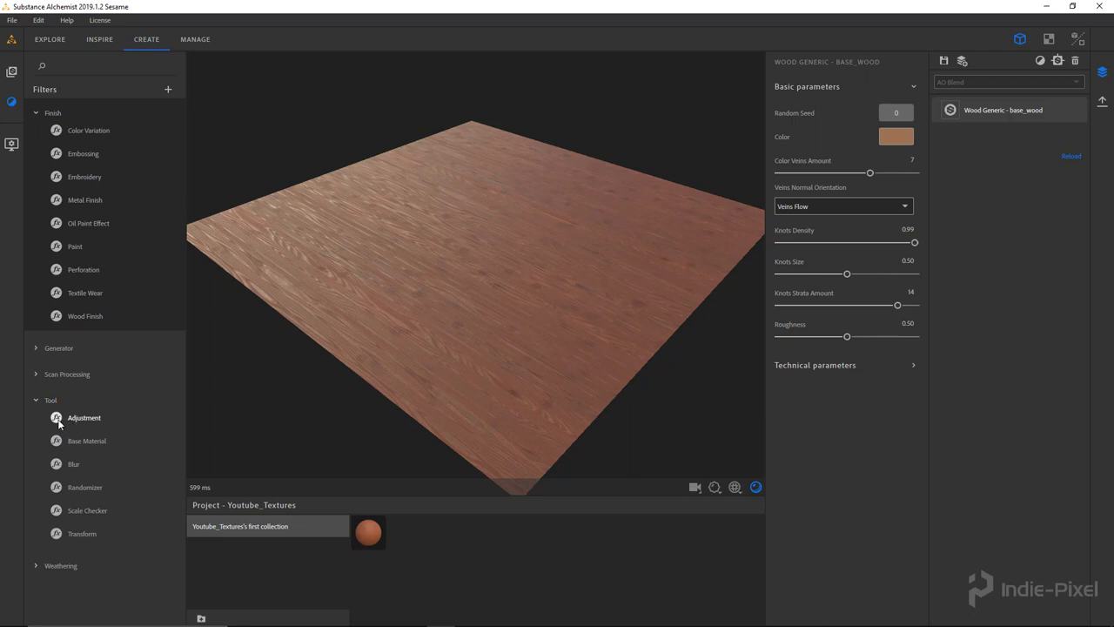
drag(58, 419, 983, 131)
drag(557, 242, 566, 271)
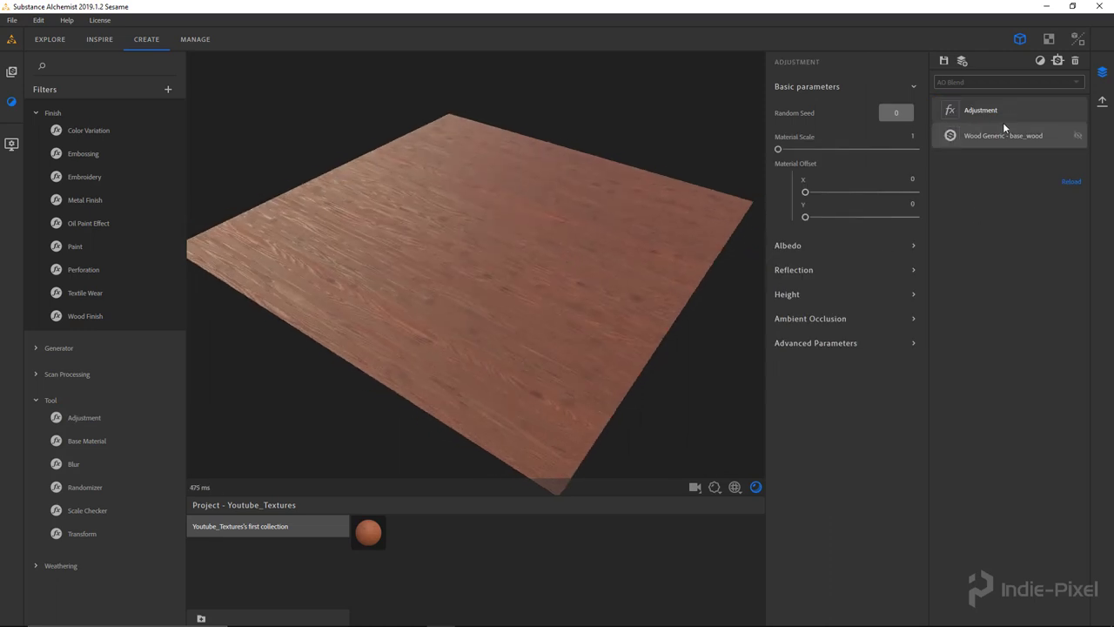
In the Adjustment filter's Albedo settings, set Post Sharpen Intensity to 0.21, Hue to 7.69 and Saturation to 11.11.
drag(568, 212, 662, 271)
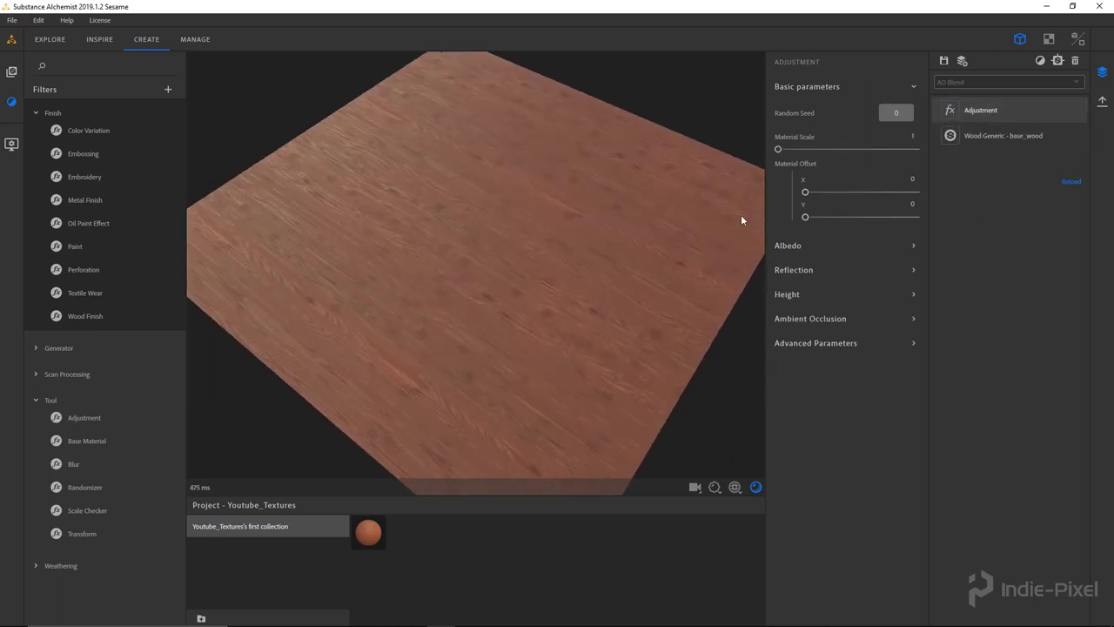
mouse_move(781, 151)
mouse_down()
mouse_move(823, 151)
mouse_move(781, 159)
mouse_up()
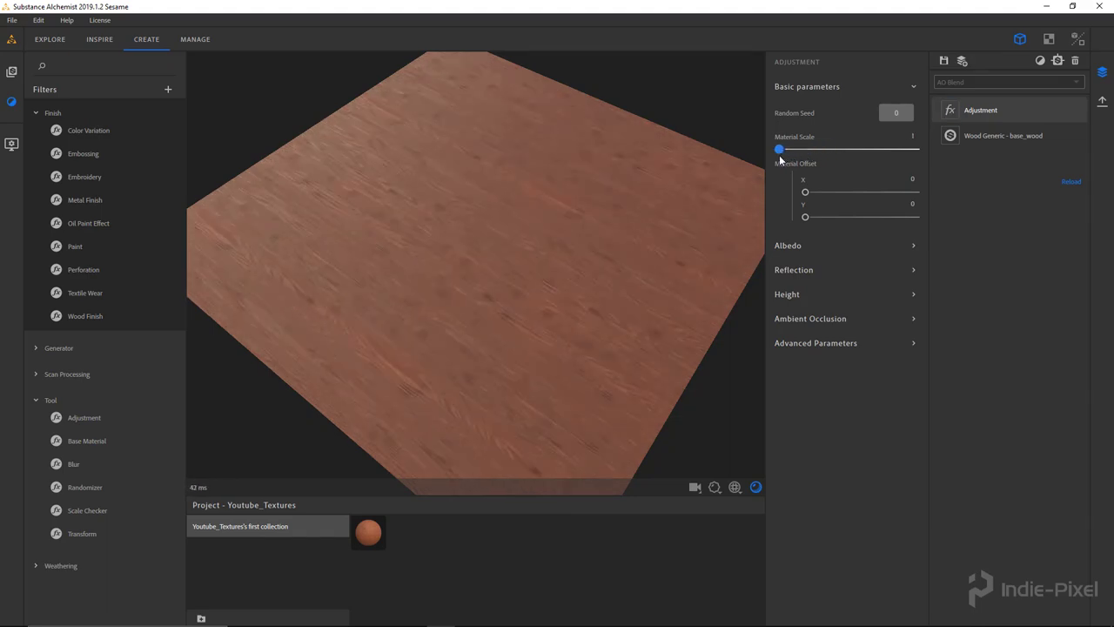
click(903, 245)
drag(782, 285, 807, 287)
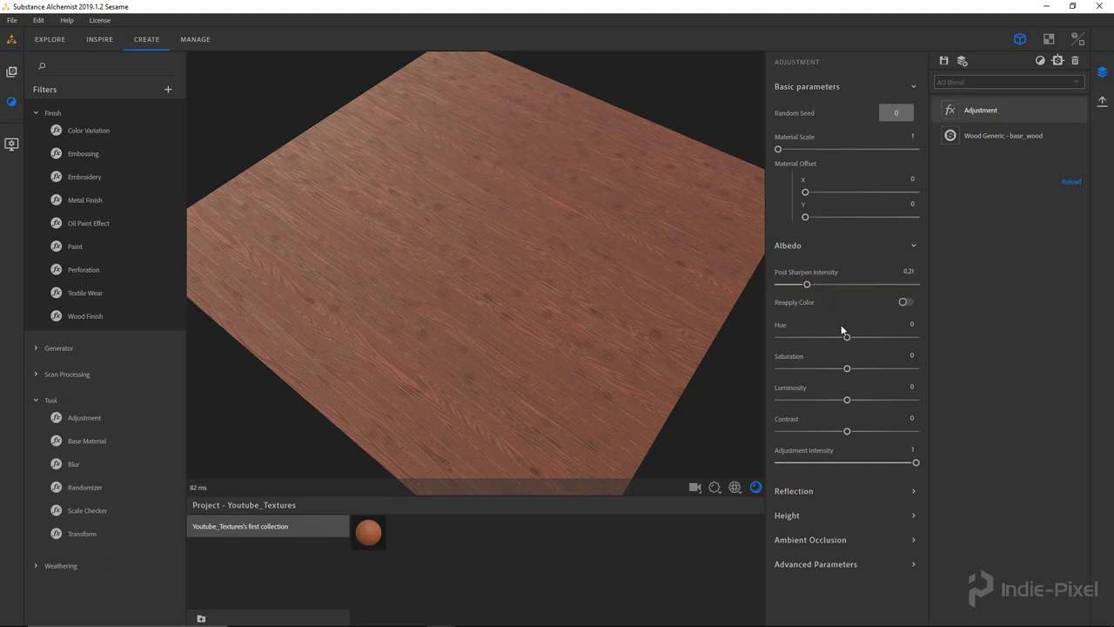
drag(851, 338, 858, 373)
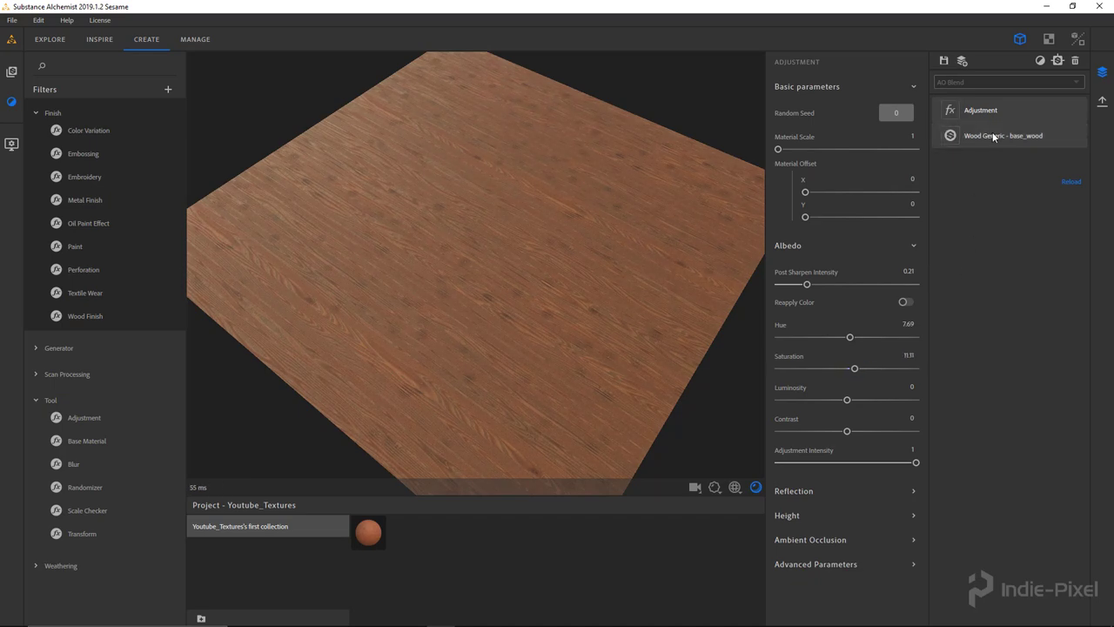
Reopen the Adjustment filter's Albedo settings and set Contrast to 0.19.
click(993, 135)
click(985, 109)
click(834, 248)
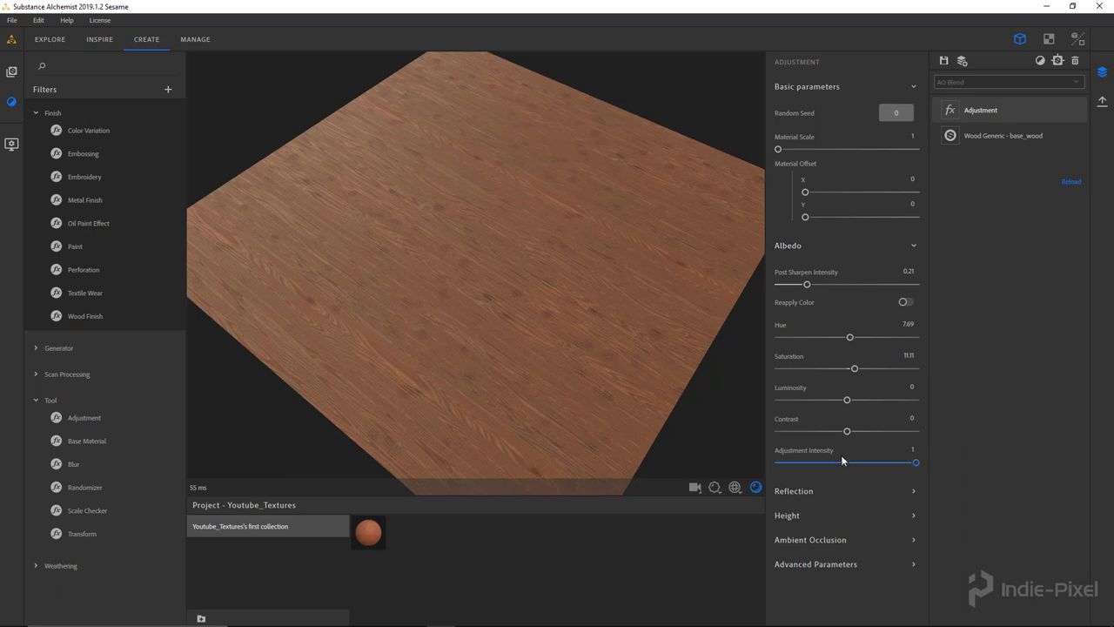
drag(851, 437, 860, 438)
scroll(533, 316, down, 2)
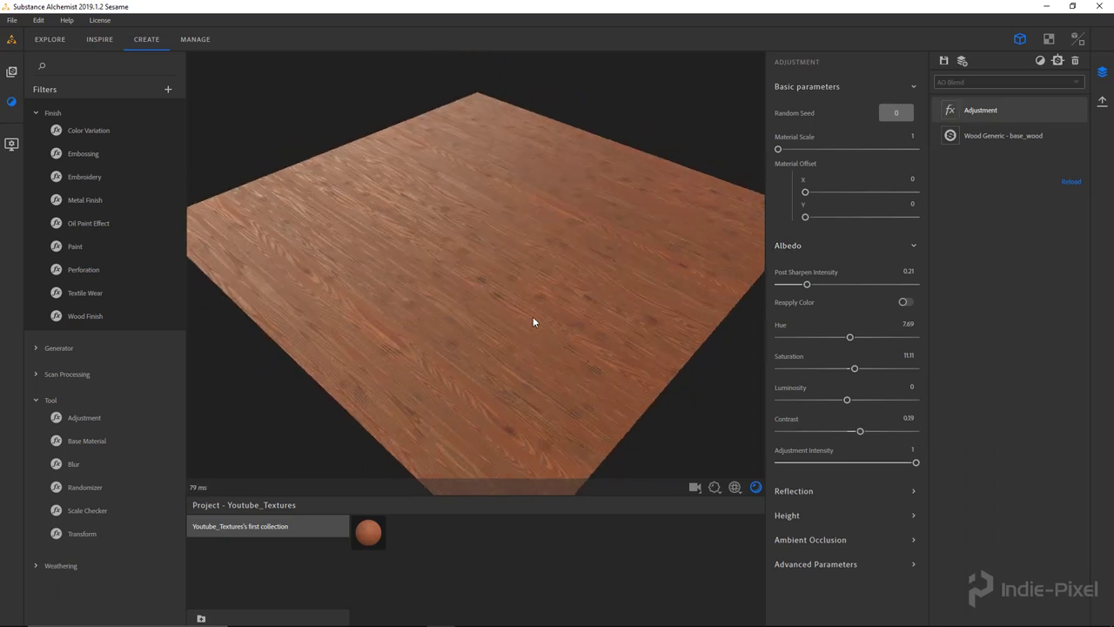
Try Recompute AO From New Height in the Adjustment filter's Ambient Occlusion settings and switch it off again.
click(846, 540)
scroll(871, 553, down, 1)
click(906, 552)
click(905, 552)
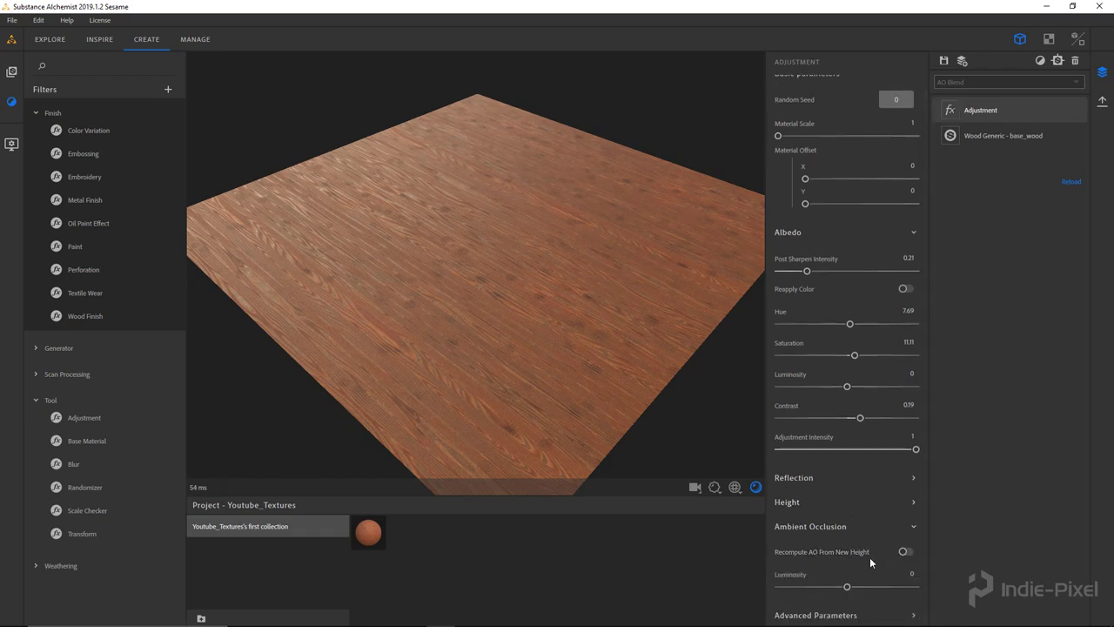
click(900, 528)
Add the Parquet Pattern generator filter above the Adjustment layer.
drag(526, 333, 459, 253)
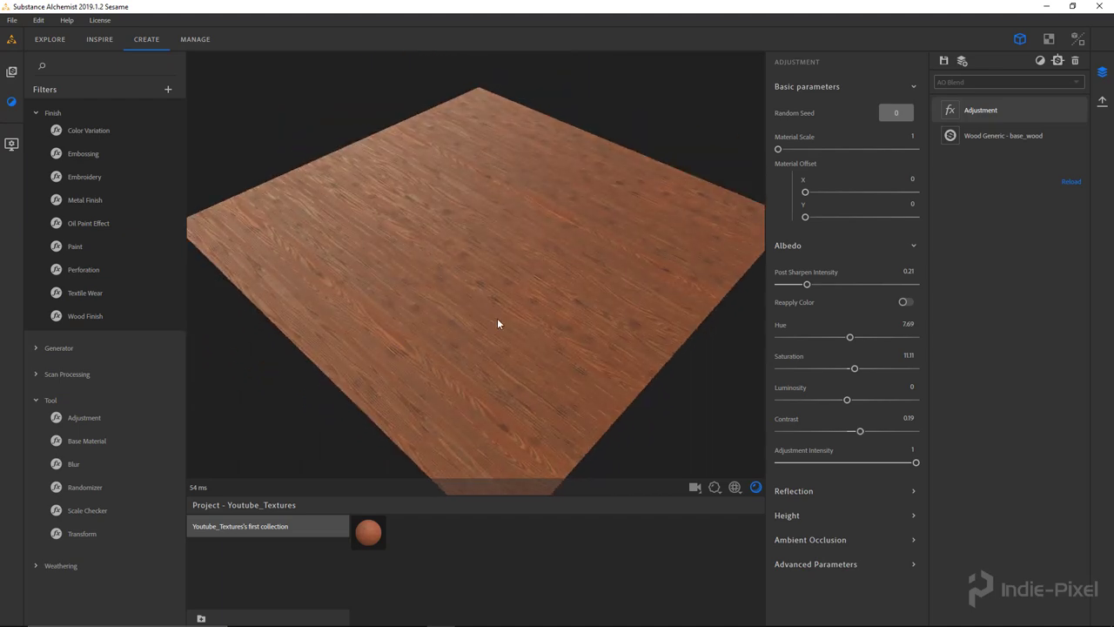
drag(502, 323, 510, 316)
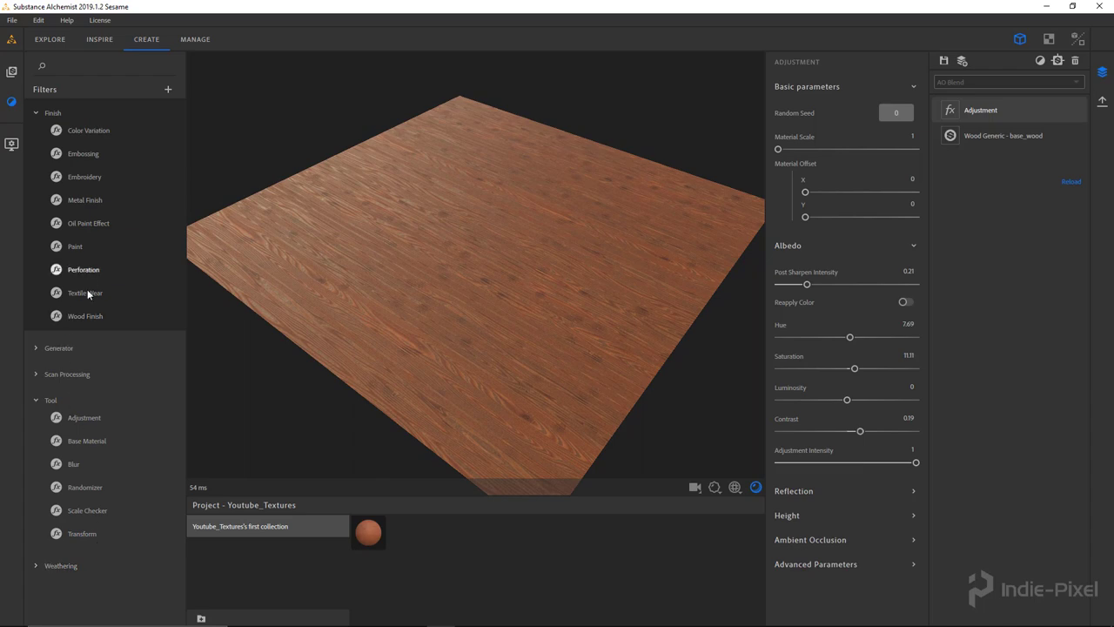
click(36, 349)
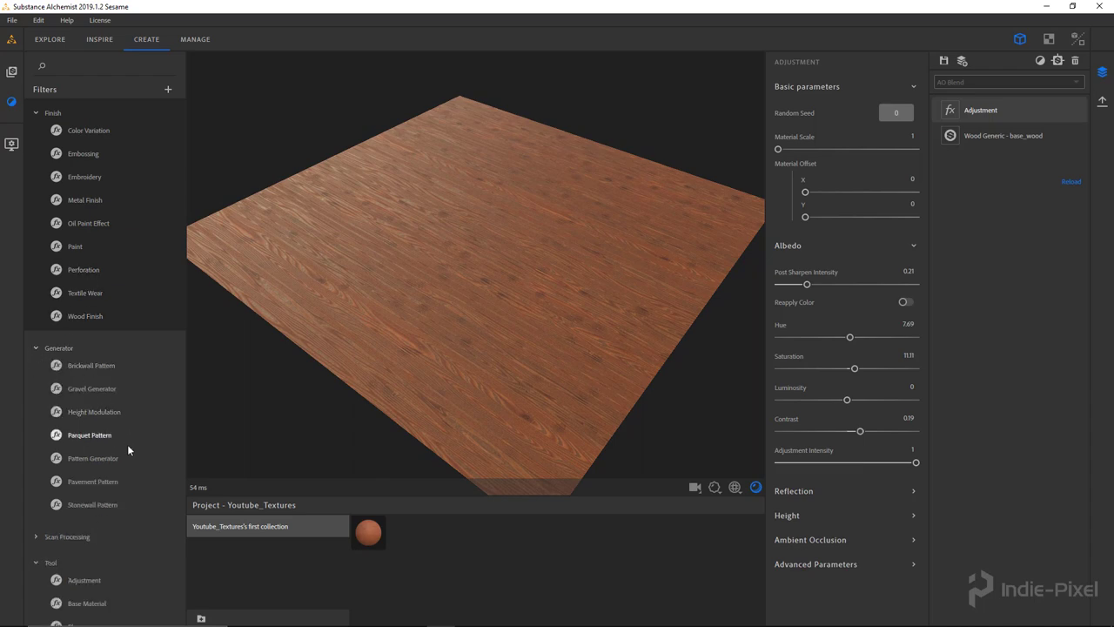
drag(105, 436, 1071, 155)
drag(1003, 96, 1004, 97)
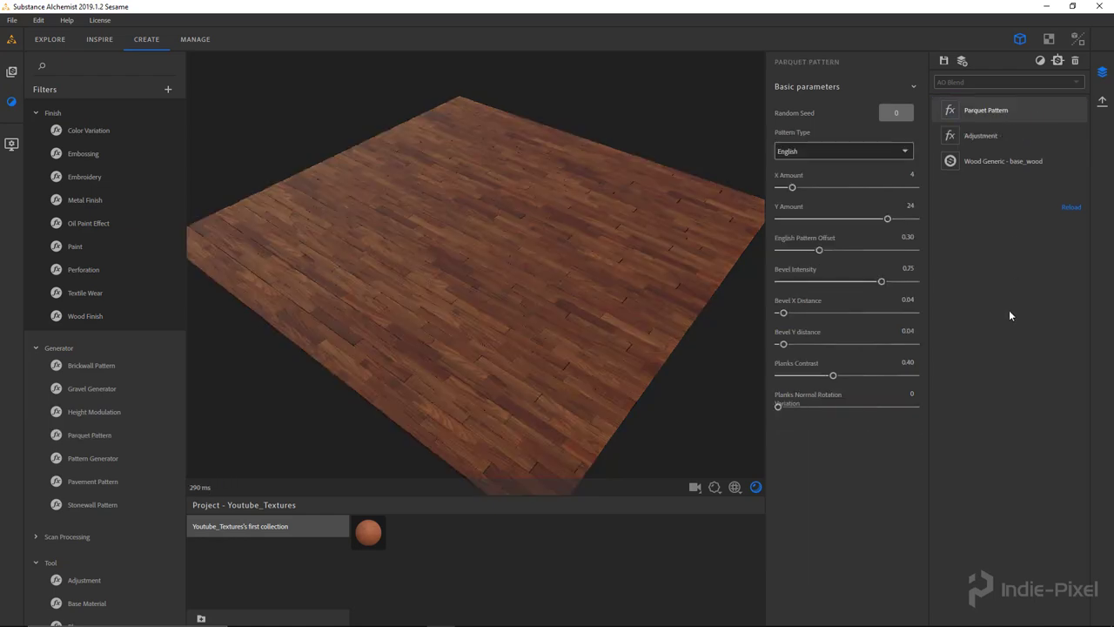
Examine the parquet floor's plank layout and seams up close and from several angles.
drag(551, 320, 506, 320)
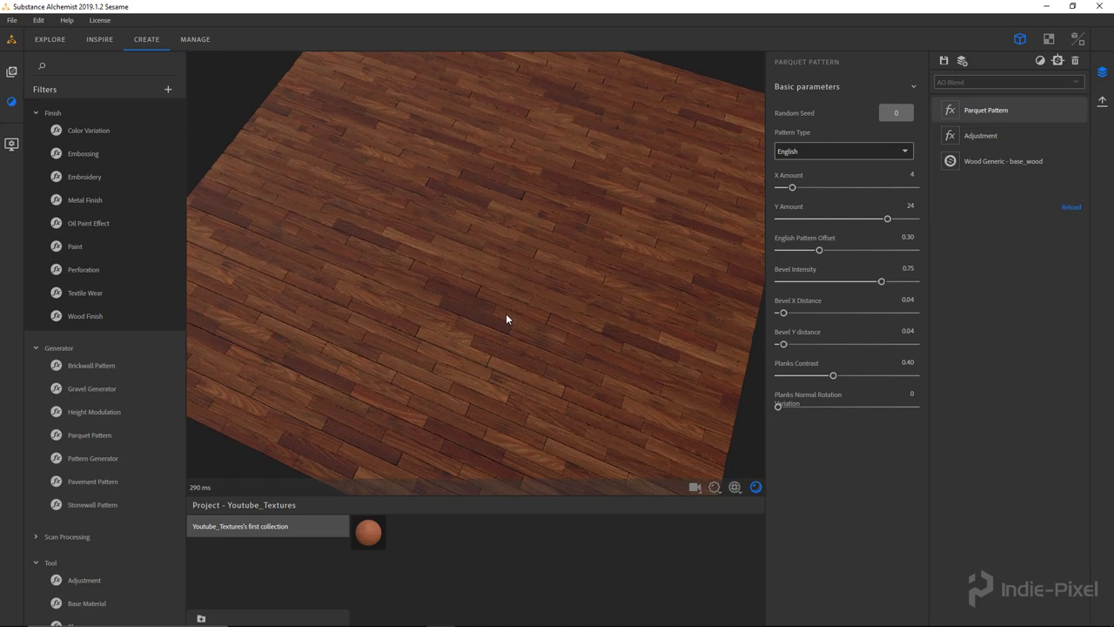
drag(518, 348, 503, 294)
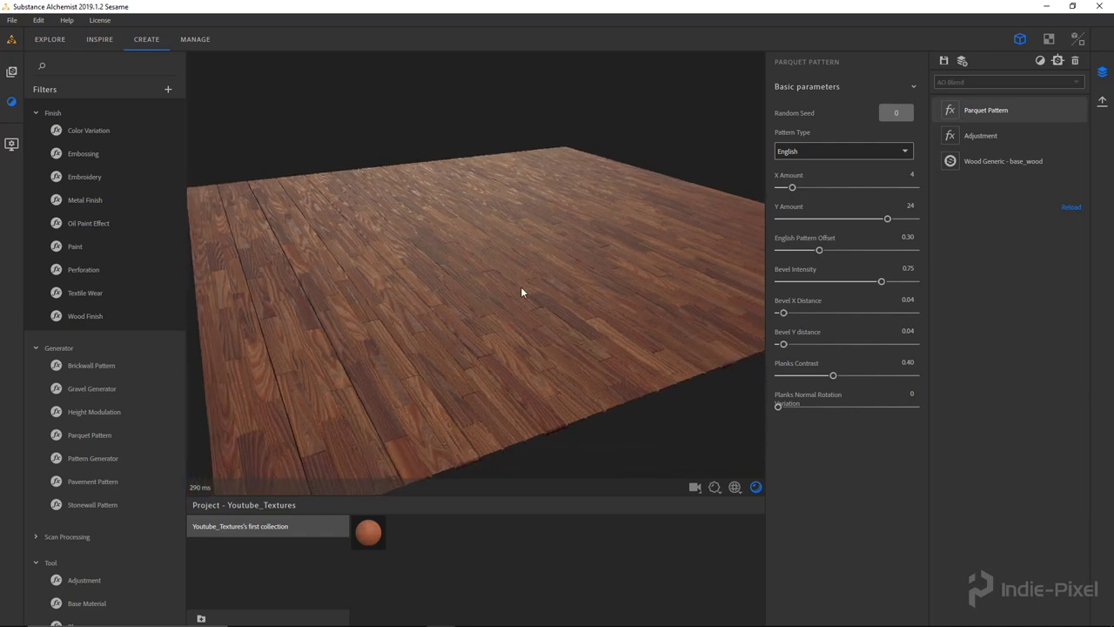
drag(512, 331, 529, 360)
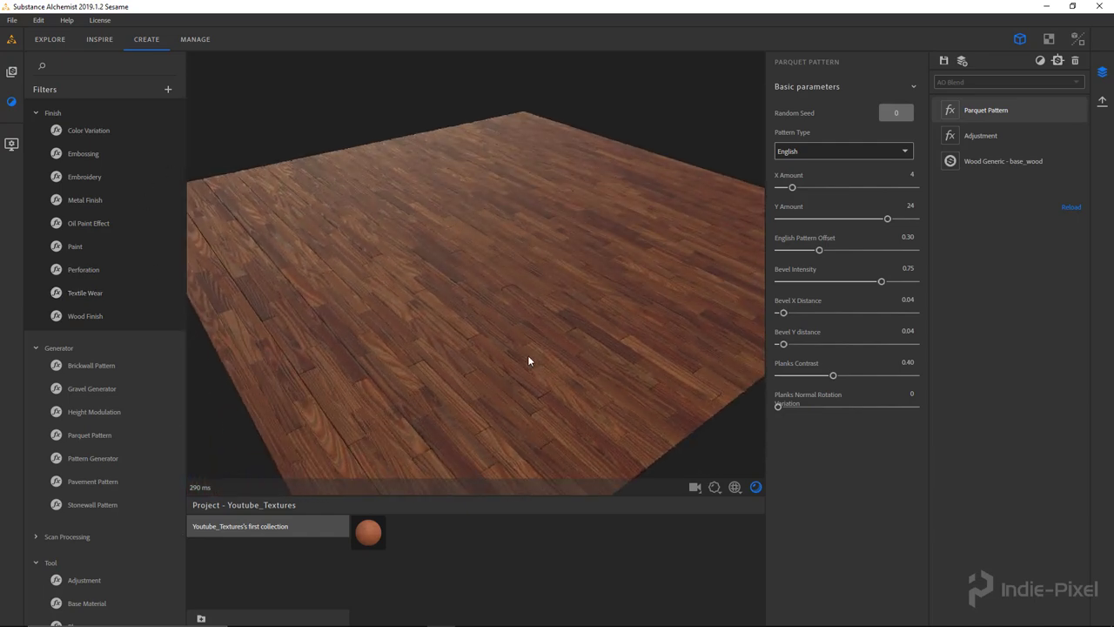
drag(533, 359, 574, 320)
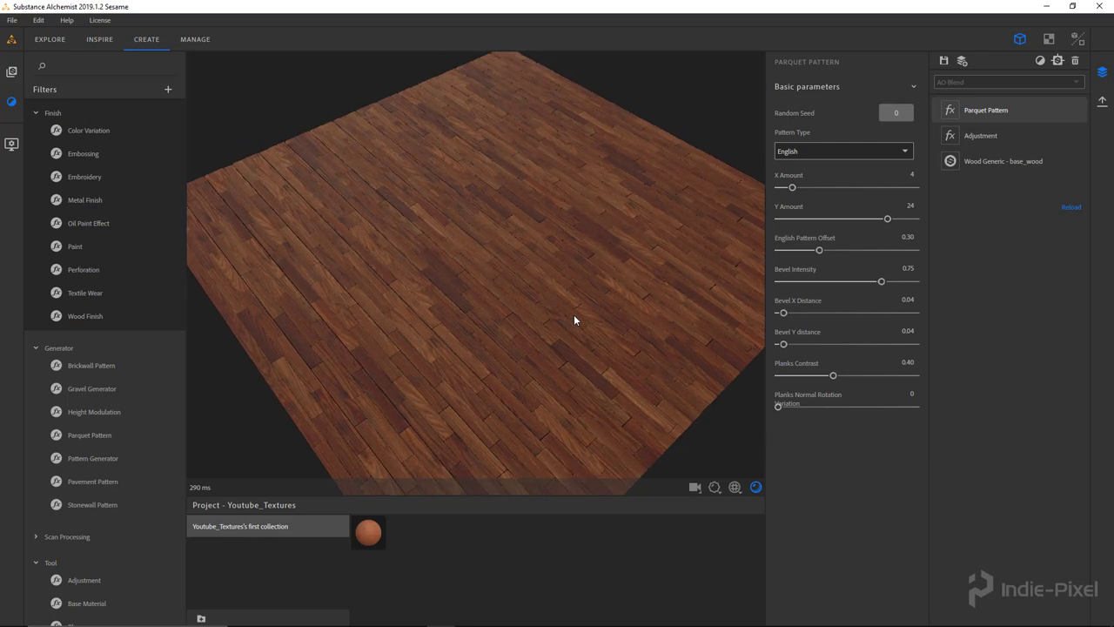
scroll(558, 336, up, 5)
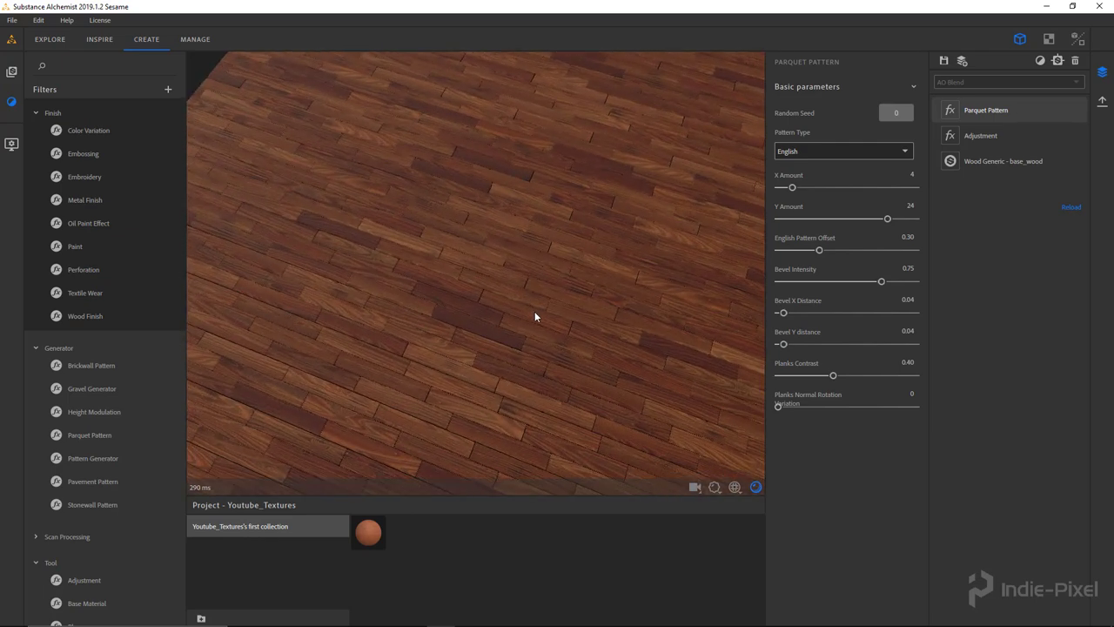
scroll(462, 256, down, 5)
mouse_move(494, 300)
mouse_down()
mouse_move(480, 269)
mouse_move(482, 281)
mouse_up()
Set the Parquet Pattern's X Amount to 3 and Y Amount to 12.
drag(886, 221, 820, 221)
mouse_move(540, 268)
mouse_down()
mouse_move(529, 253)
mouse_move(543, 262)
mouse_up()
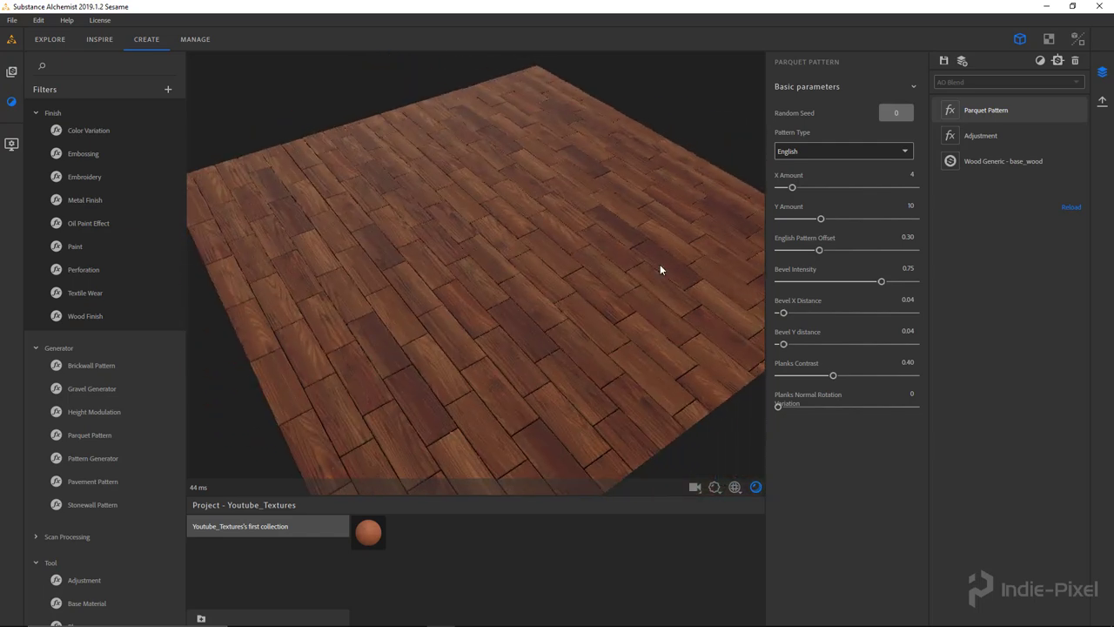
drag(792, 188, 787, 187)
drag(821, 220, 832, 221)
drag(540, 262, 470, 257)
Check the plank size against a human figure with a temporary Scale Checker filter above the Parquet Pattern.
scroll(120, 426, down, 2)
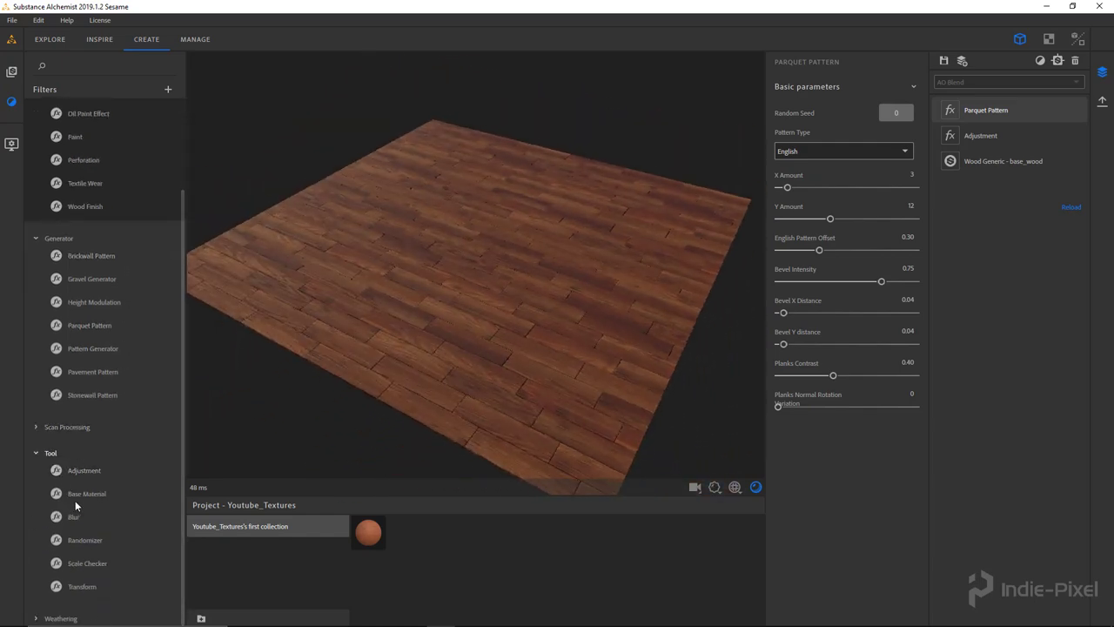
drag(87, 564, 470, 428)
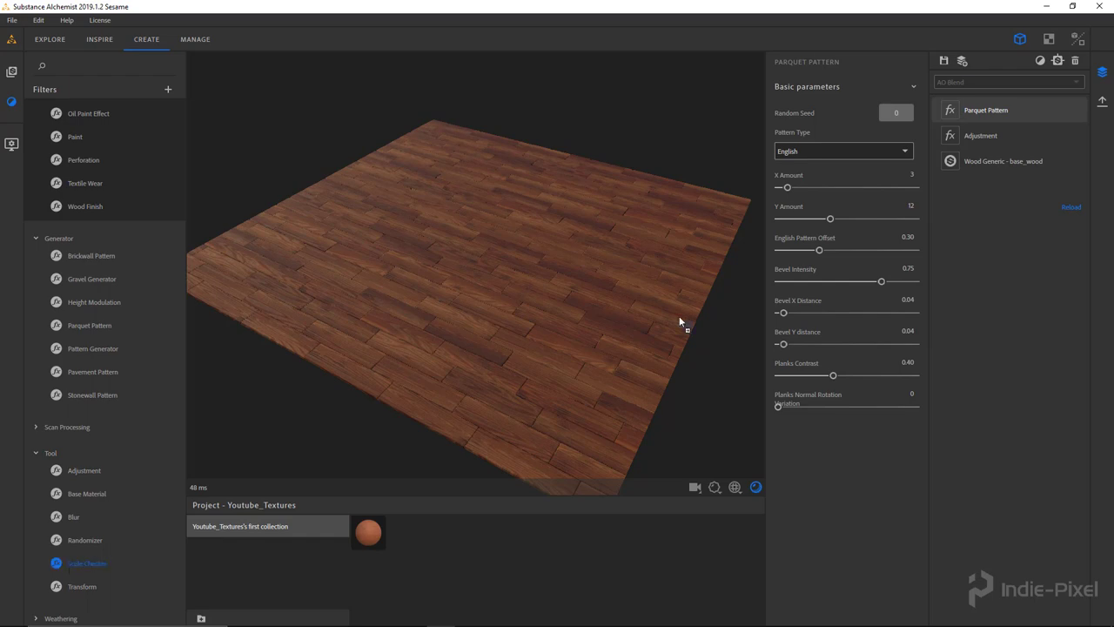
drag(985, 102, 985, 102)
drag(470, 276, 468, 315)
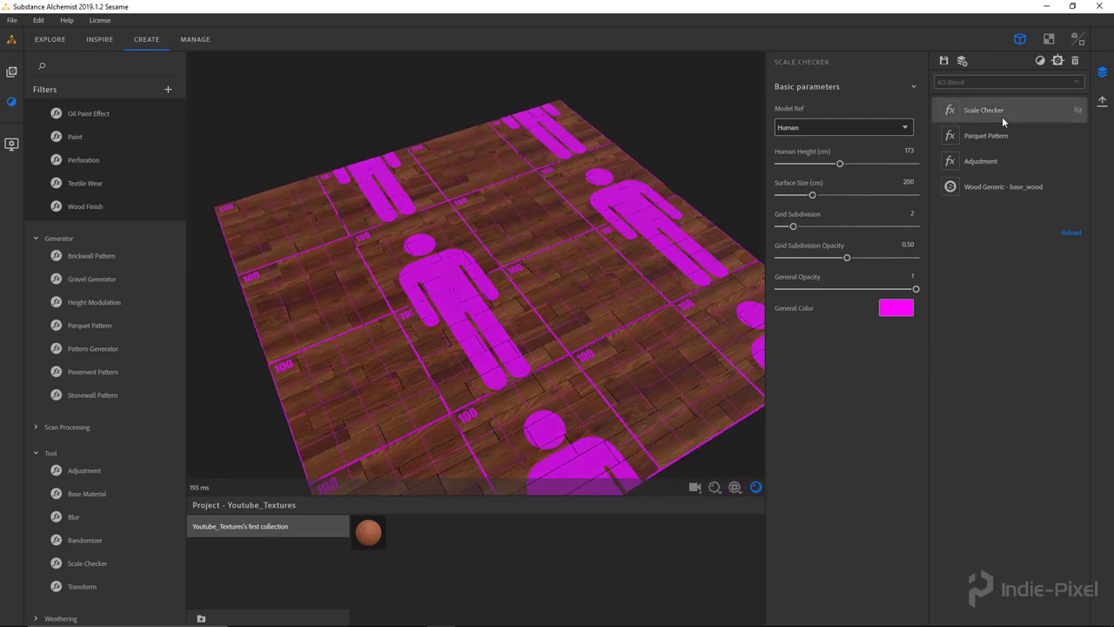
Set the Parquet Pattern's English Pattern Offset to 0.35 and Bevel Intensity to 0.78.
drag(478, 284, 827, 256)
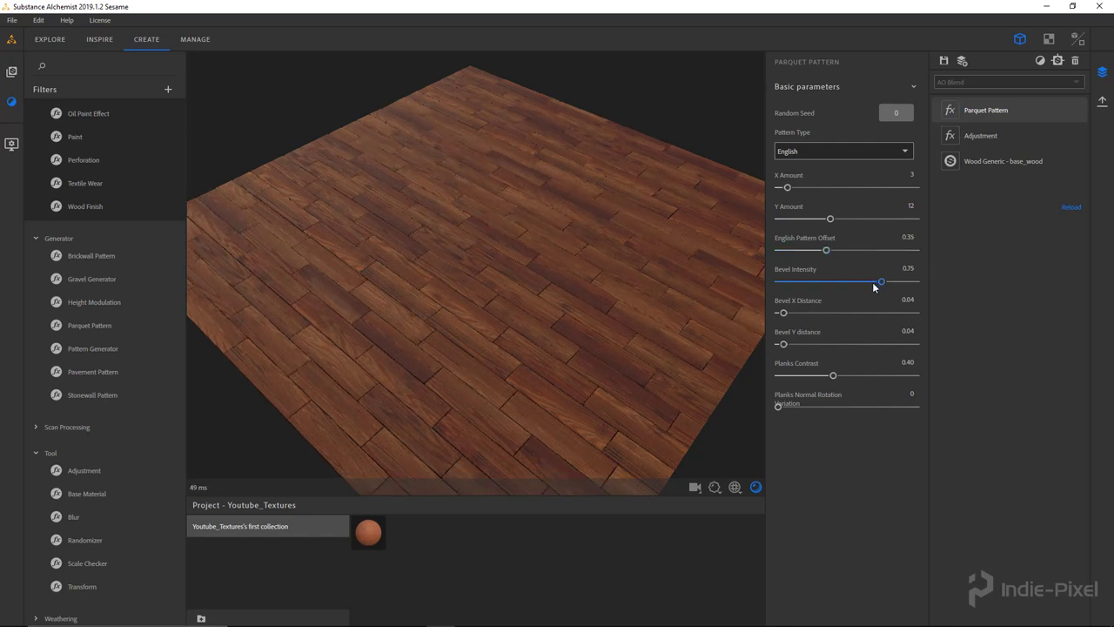
mouse_move(885, 288)
mouse_down()
mouse_move(898, 287)
mouse_move(869, 288)
mouse_move(886, 288)
mouse_up()
drag(745, 292, 191, 300)
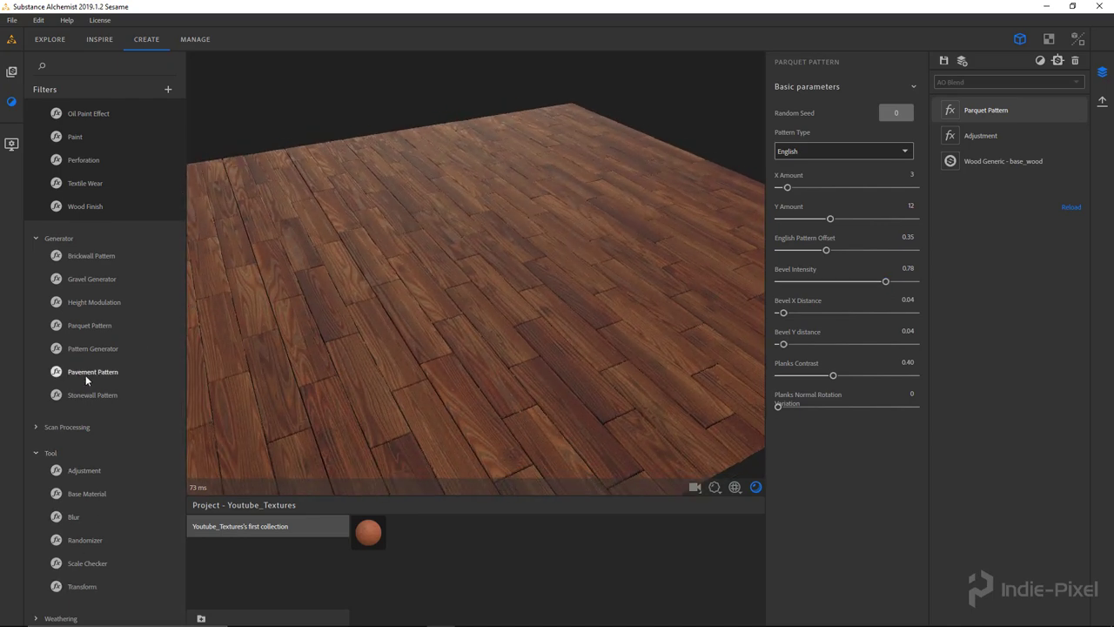
drag(454, 345, 522, 336)
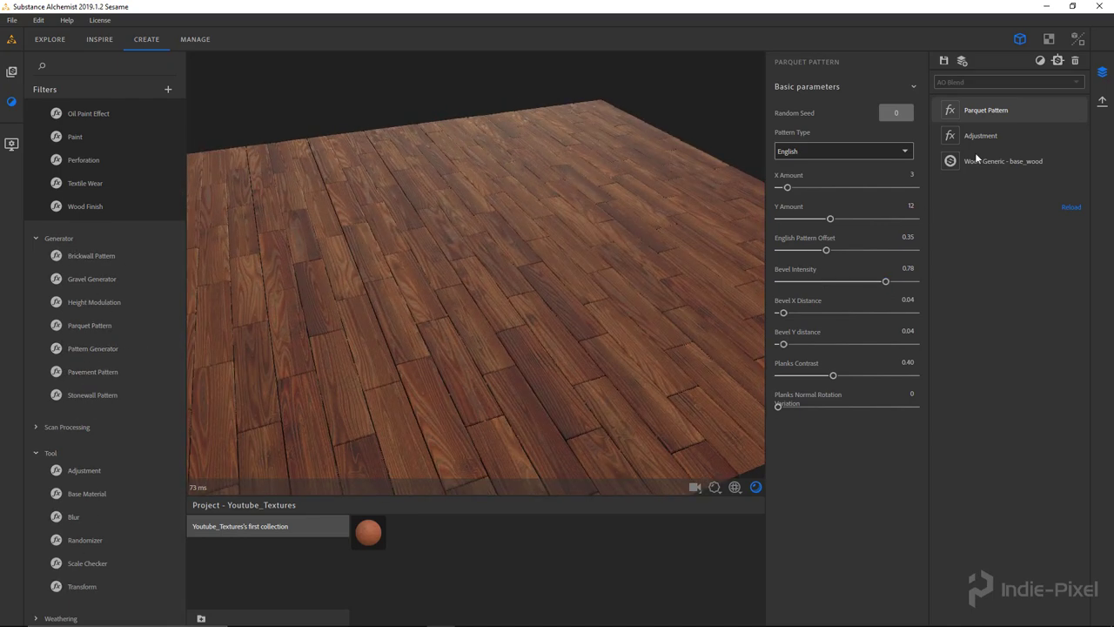
Set the Parquet Pattern's Planks Normal Rotation Variation to 0.21 and Planks Contrast to 0.45.
drag(659, 363, 720, 469)
drag(778, 407, 841, 389)
drag(554, 334, 500, 326)
Try the Hungarian Point, Single Herringbone and Square Basket pattern types on the parquet and return to English.
click(855, 152)
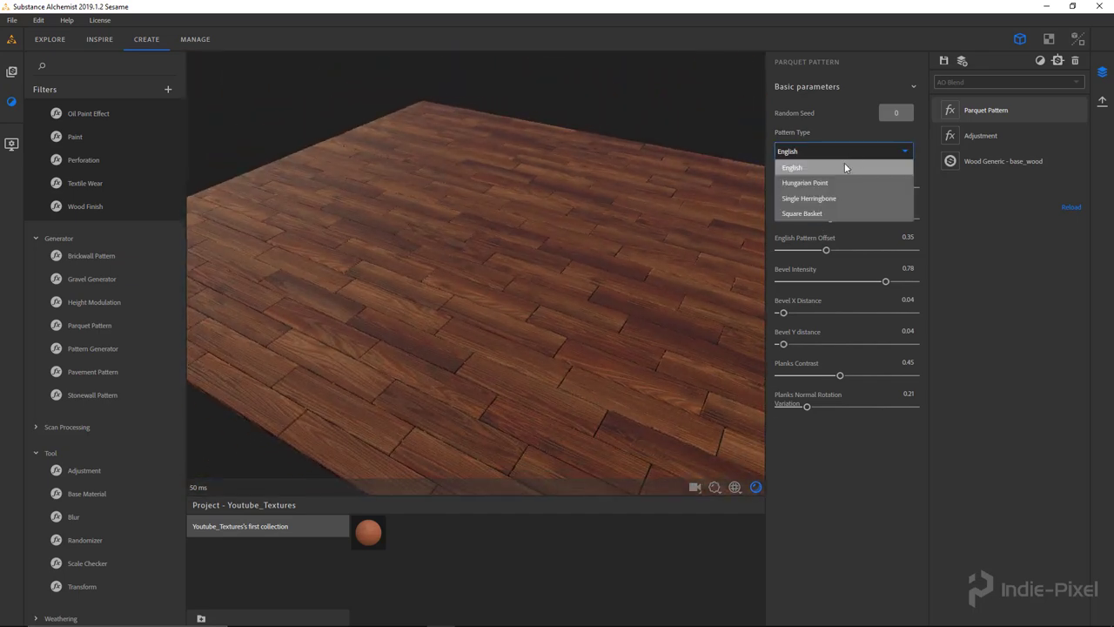
click(834, 183)
drag(493, 288, 414, 294)
click(838, 152)
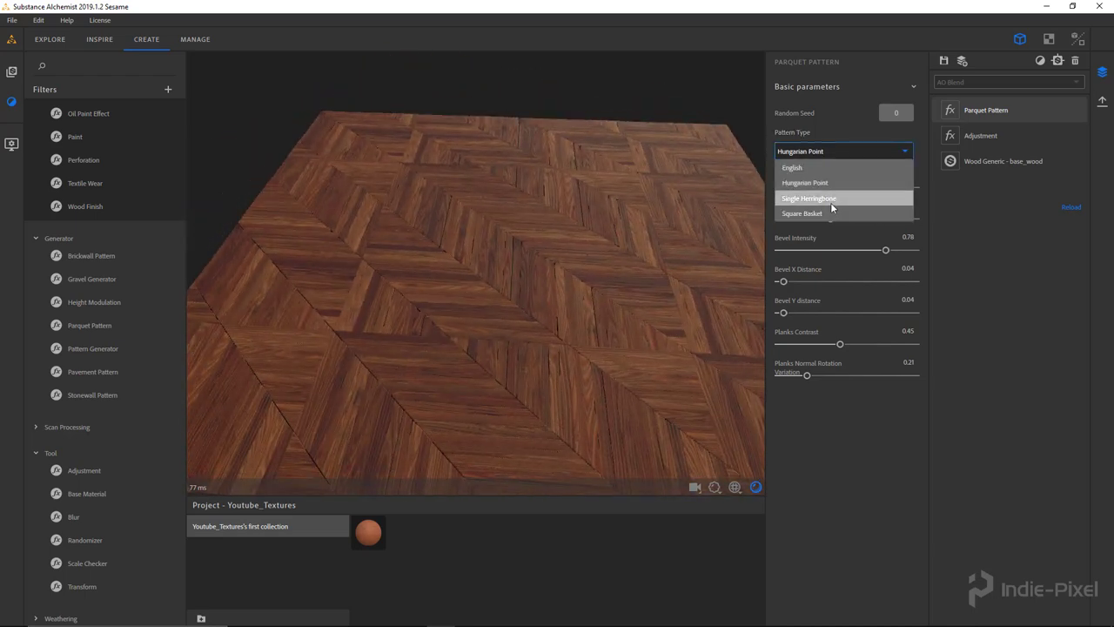
click(838, 200)
drag(477, 315, 430, 309)
click(898, 155)
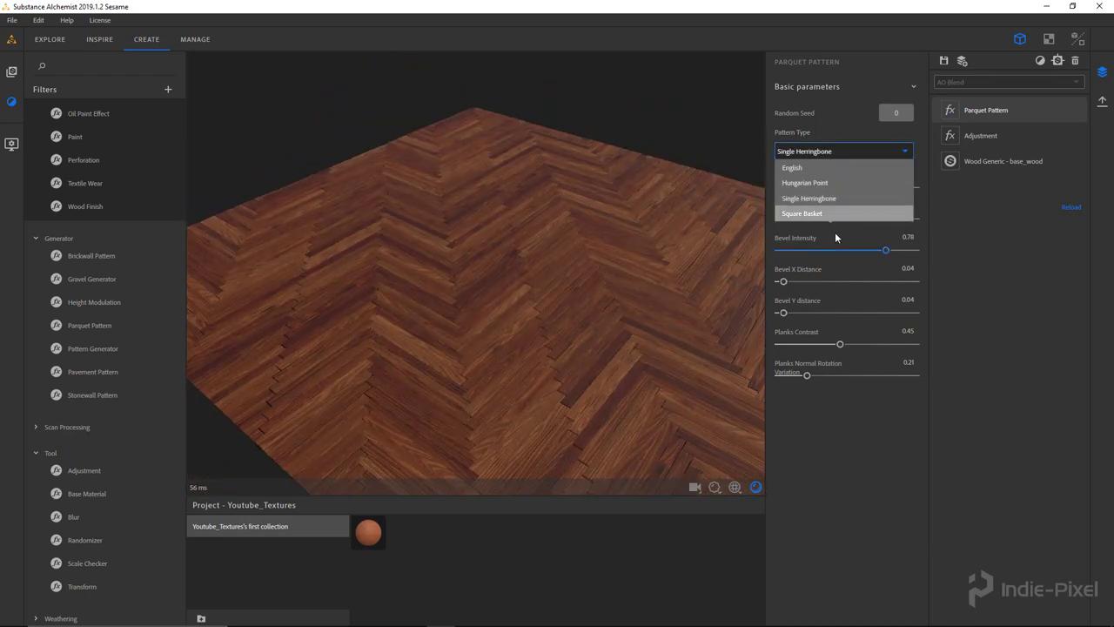
click(811, 214)
drag(494, 296, 513, 368)
click(853, 152)
click(844, 165)
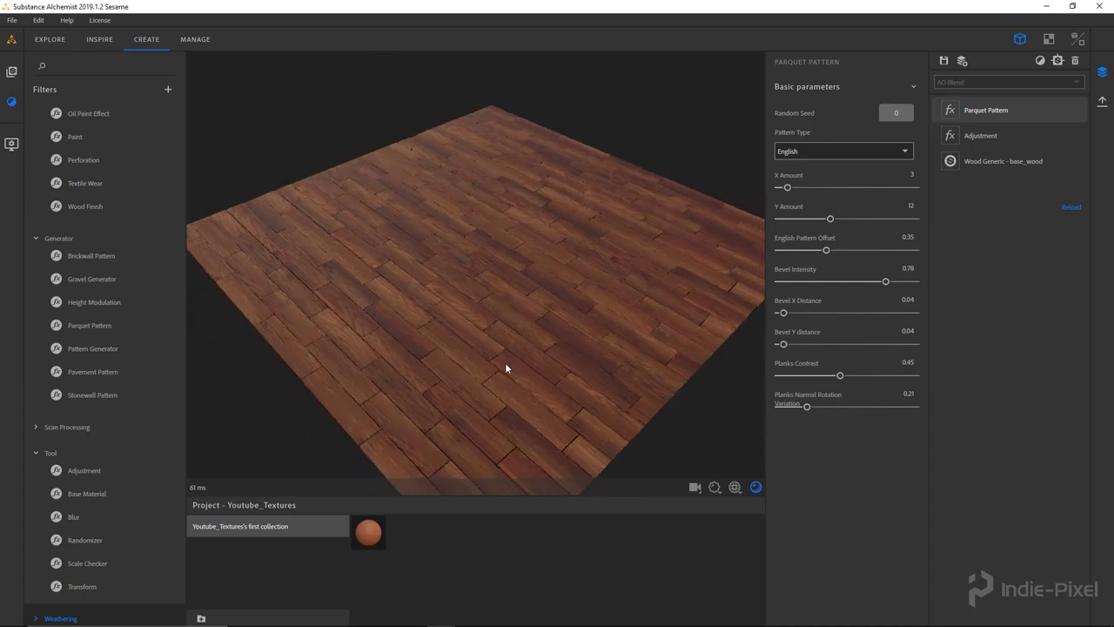
Add the Dirt weathering filter above the Parquet Pattern layer.
scroll(94, 376, down, 3)
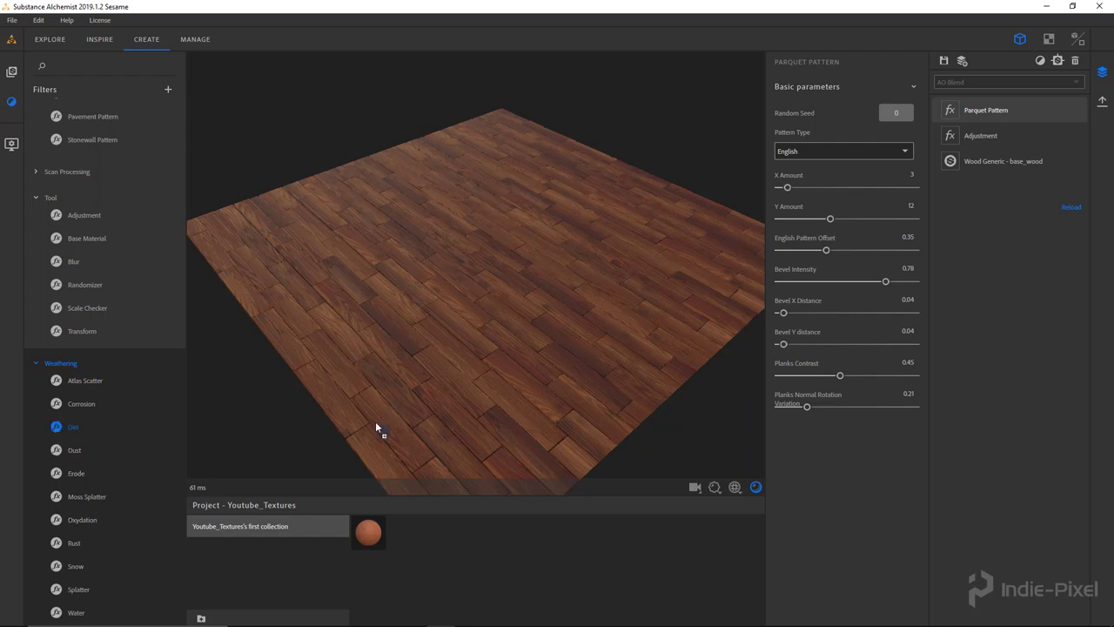
drag(1017, 98, 1017, 100)
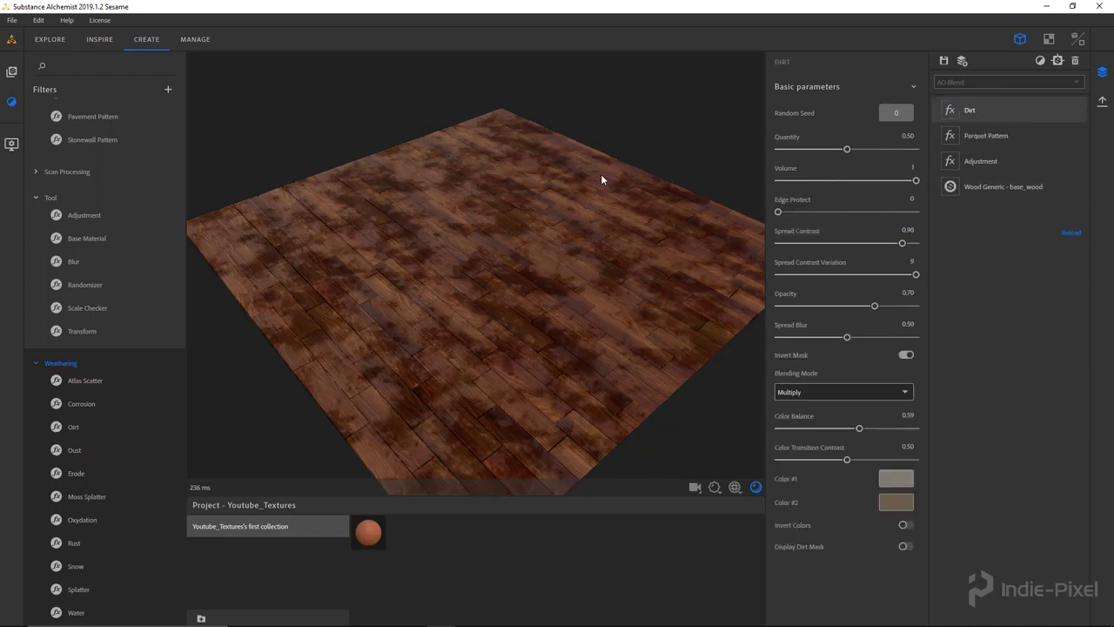
drag(468, 307, 500, 307)
Set the Dirt filter's Quantity to 0.35, Volume to 0.57 and Edge Protect to 0.49.
drag(848, 155, 823, 155)
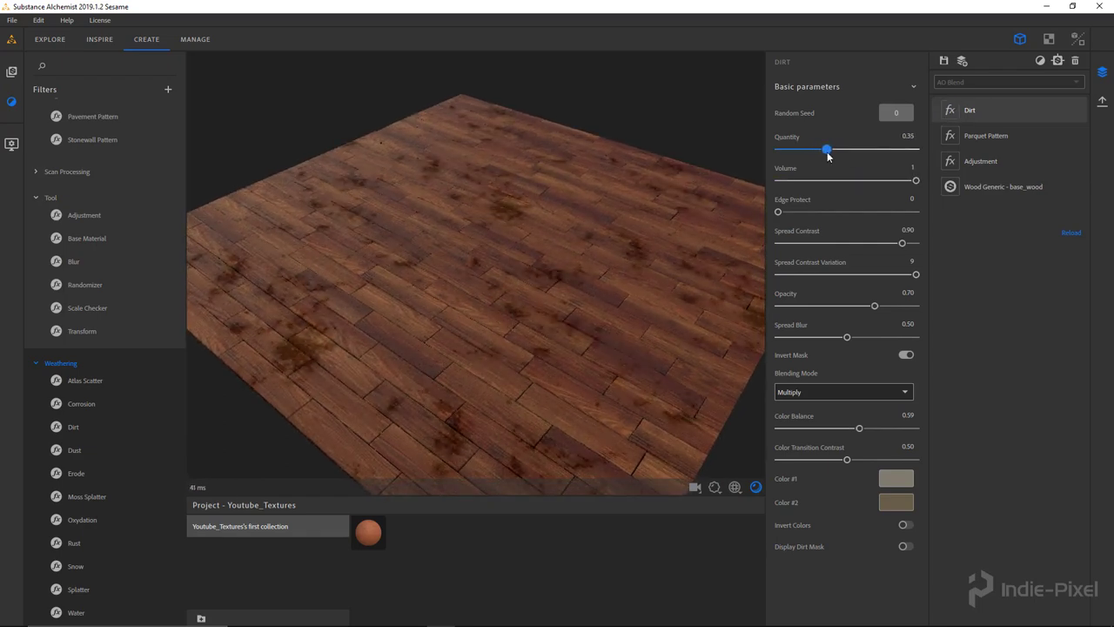
drag(905, 185, 867, 186)
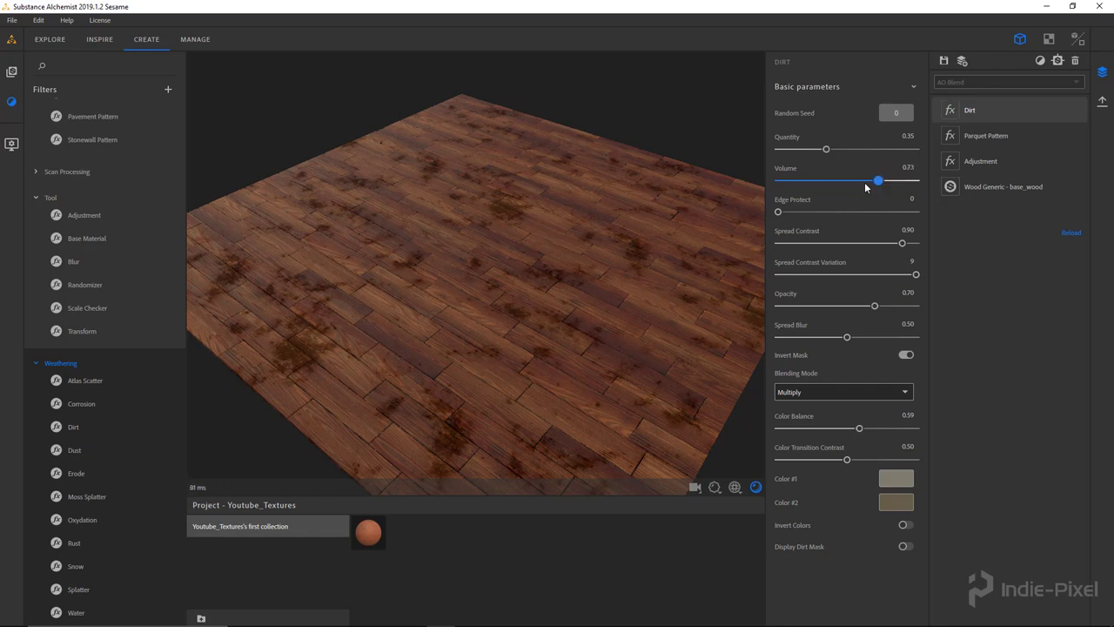
drag(778, 212, 864, 219)
drag(732, 251, 466, 267)
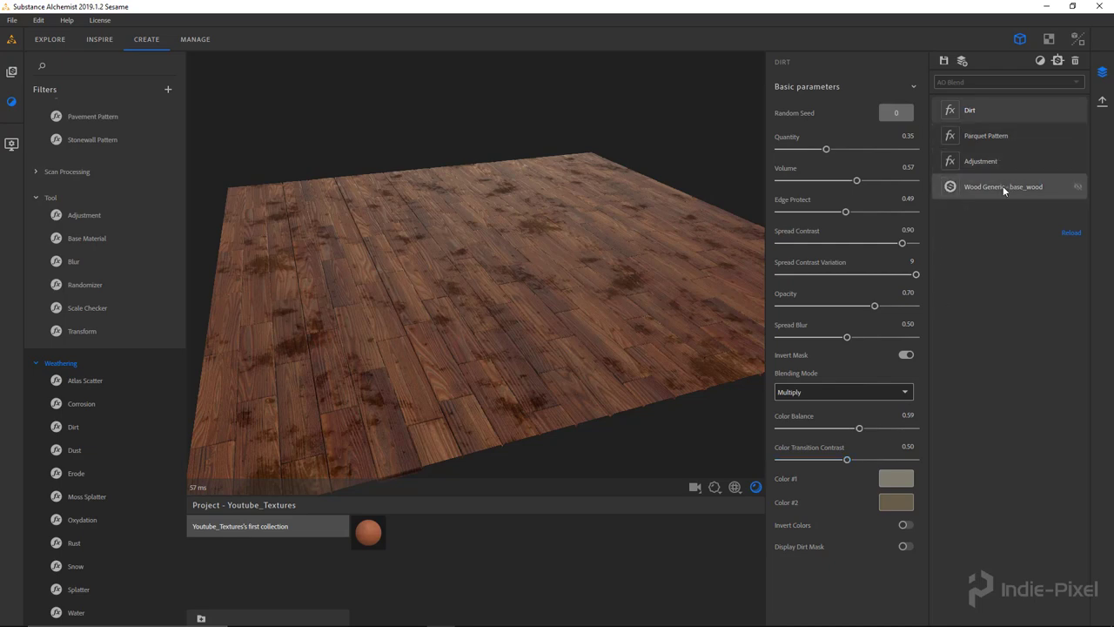
In the Adjustment filter's Reflection settings, set Intensity to 0.21 and Contrast to 0.03.
click(974, 162)
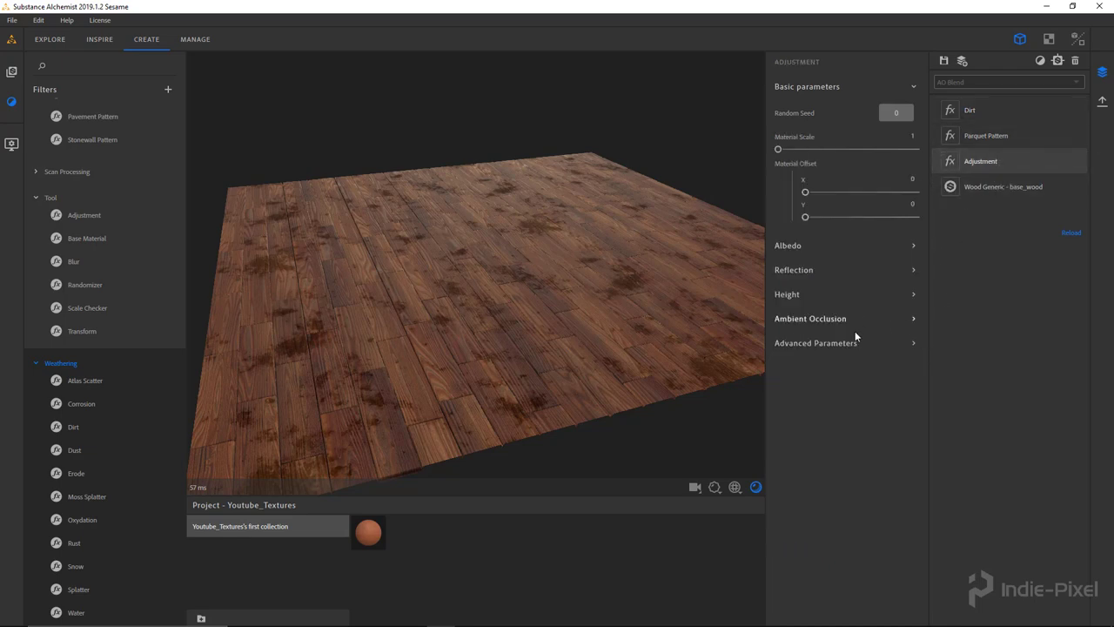
click(844, 274)
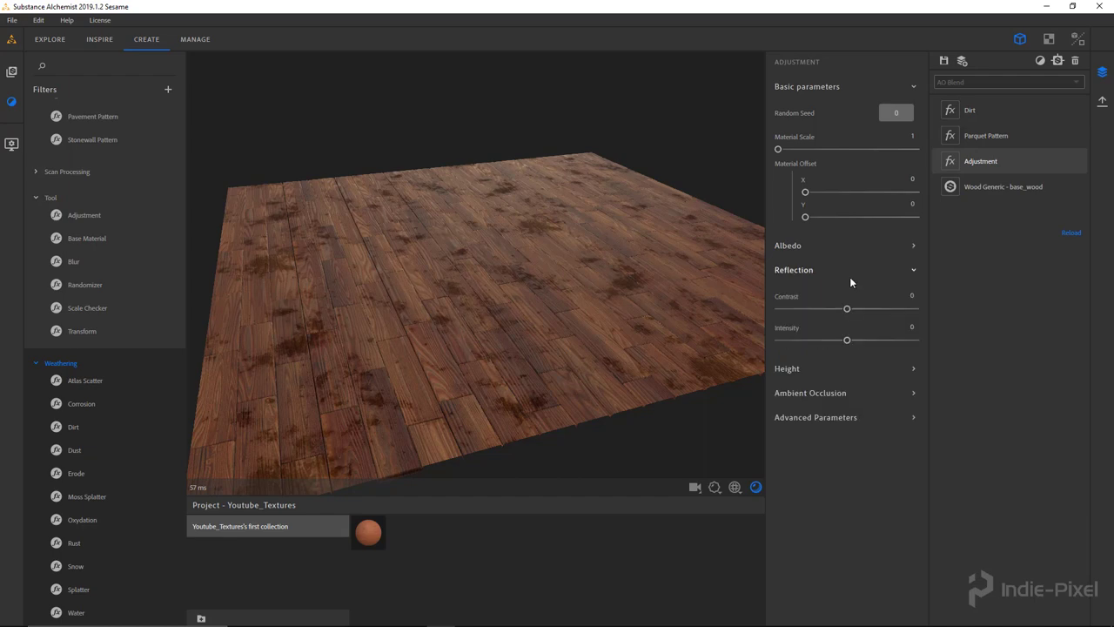
drag(849, 345, 848, 311)
drag(604, 323, 556, 321)
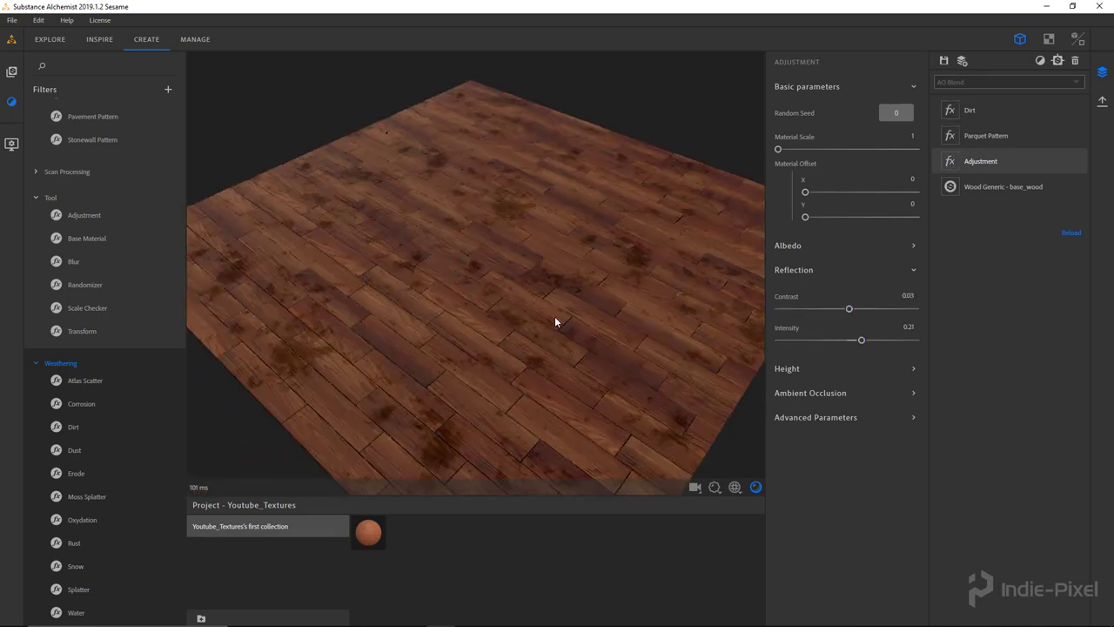
Set the Dirt filter's Opacity to 0.49, Spread Contrast to 0.18 and Spread Contrast Variation to 7.54.
click(986, 114)
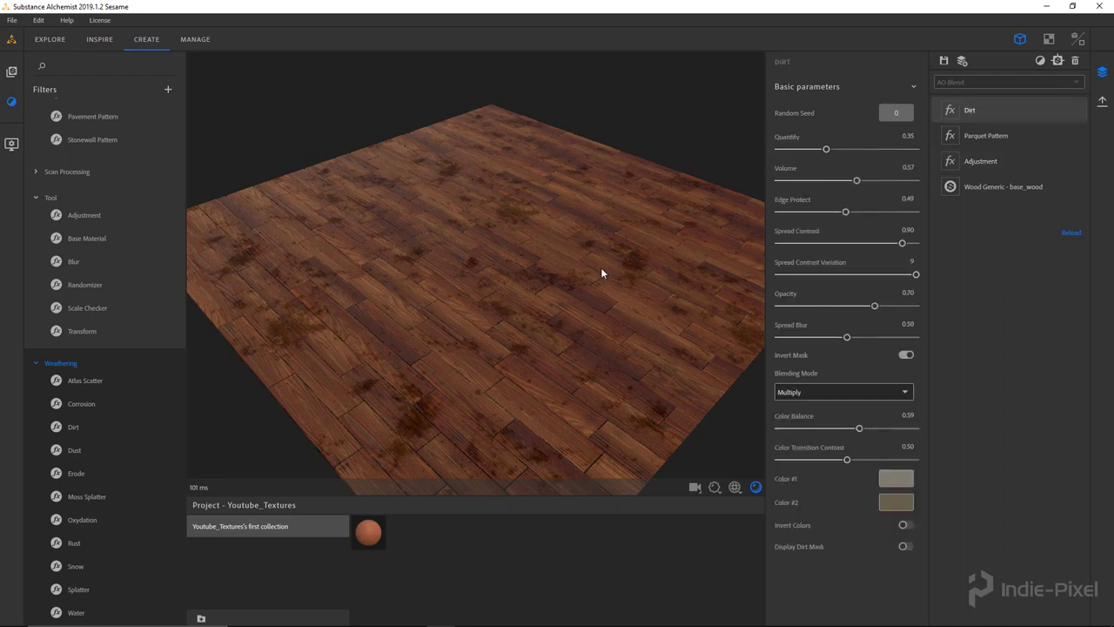
drag(611, 271, 775, 344)
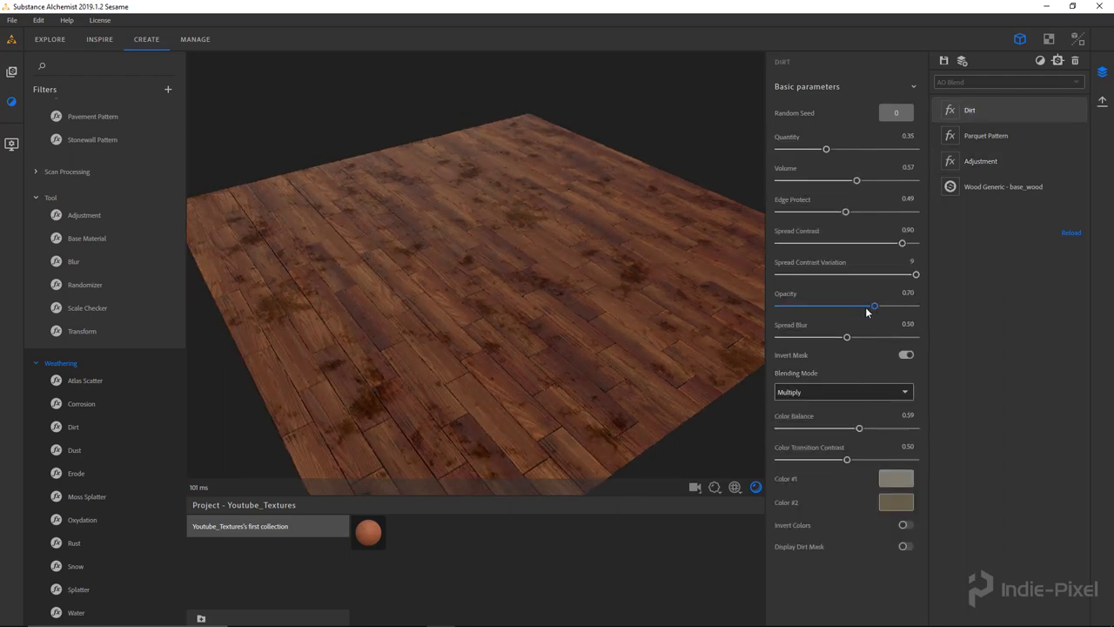
drag(808, 311, 848, 309)
drag(900, 250, 824, 253)
mouse_move(579, 284)
mouse_down()
mouse_move(537, 281)
mouse_move(566, 279)
mouse_up()
drag(811, 247, 804, 245)
drag(918, 278, 894, 285)
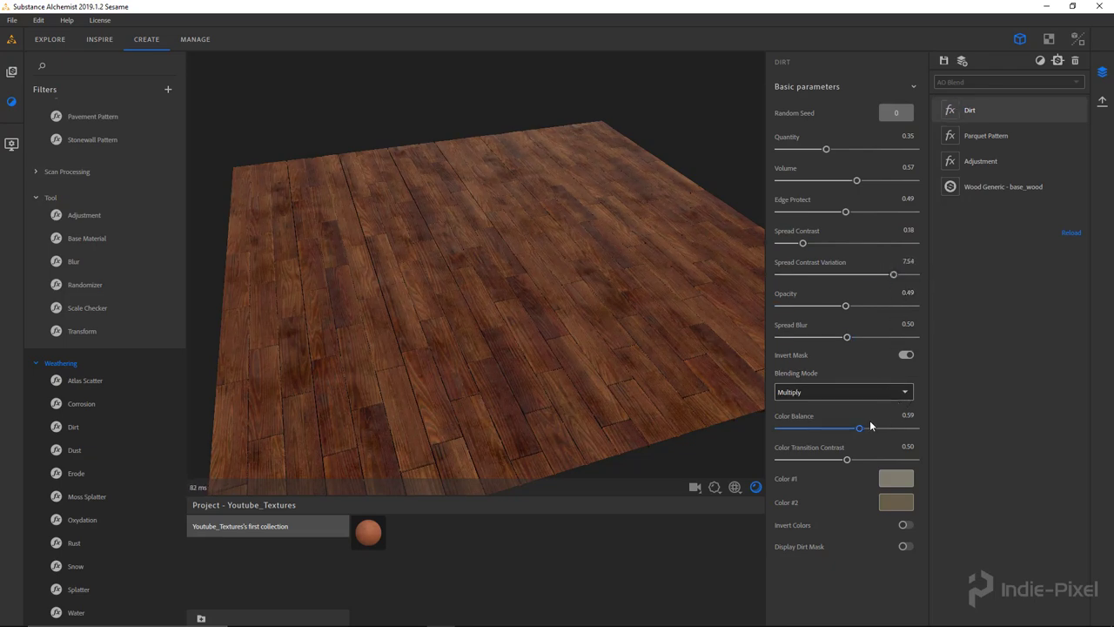
Set the Dirt filter's Quantity to 0.27 and add the Dust weathering filter above it.
drag(796, 152, 790, 151)
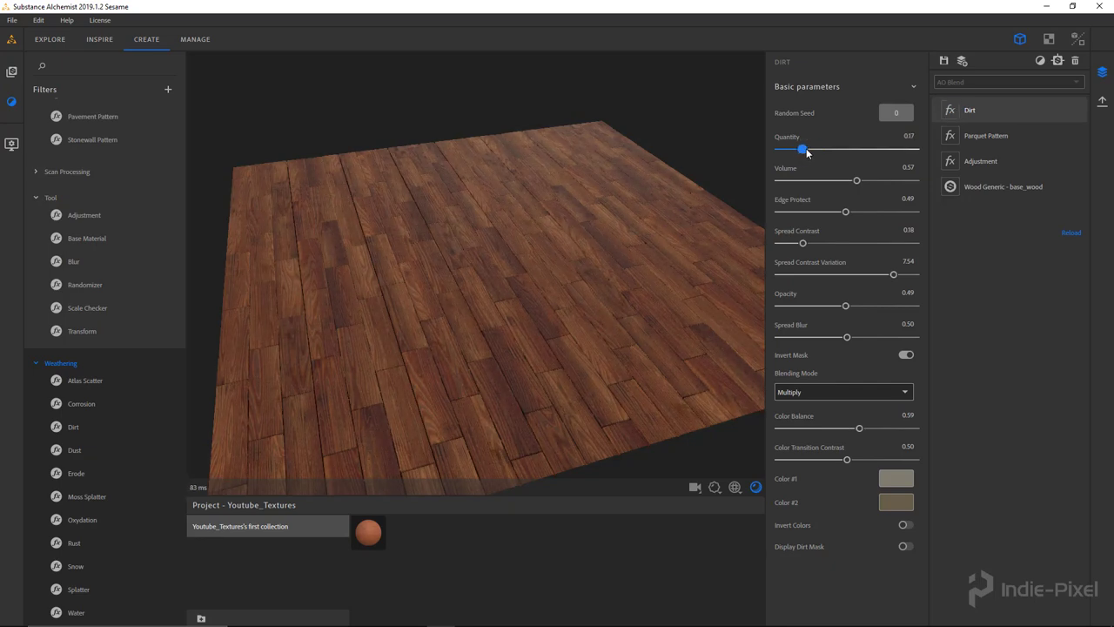
drag(679, 254, 528, 289)
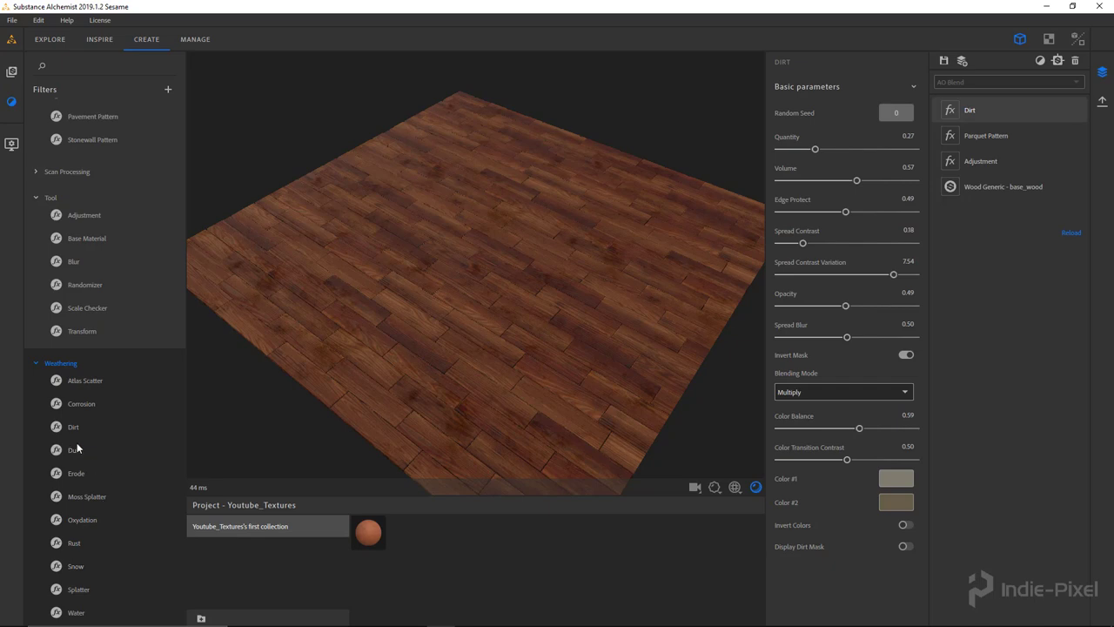
drag(986, 109, 989, 103)
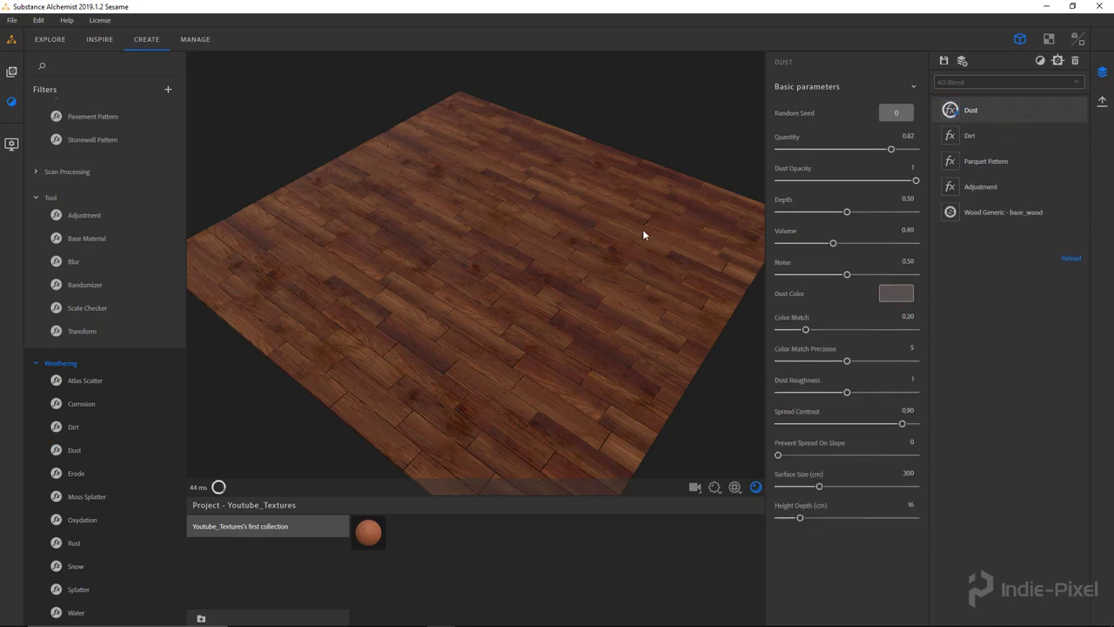
Set the Dust filter's Quantity to 0.53, Dust Opacity to 0.56, Spread Contrast to 0.68 and Dust Roughness to 1.22.
drag(510, 303, 635, 235)
drag(891, 148, 855, 180)
drag(522, 301, 520, 267)
drag(902, 425, 872, 425)
drag(559, 358, 522, 298)
drag(847, 392, 898, 393)
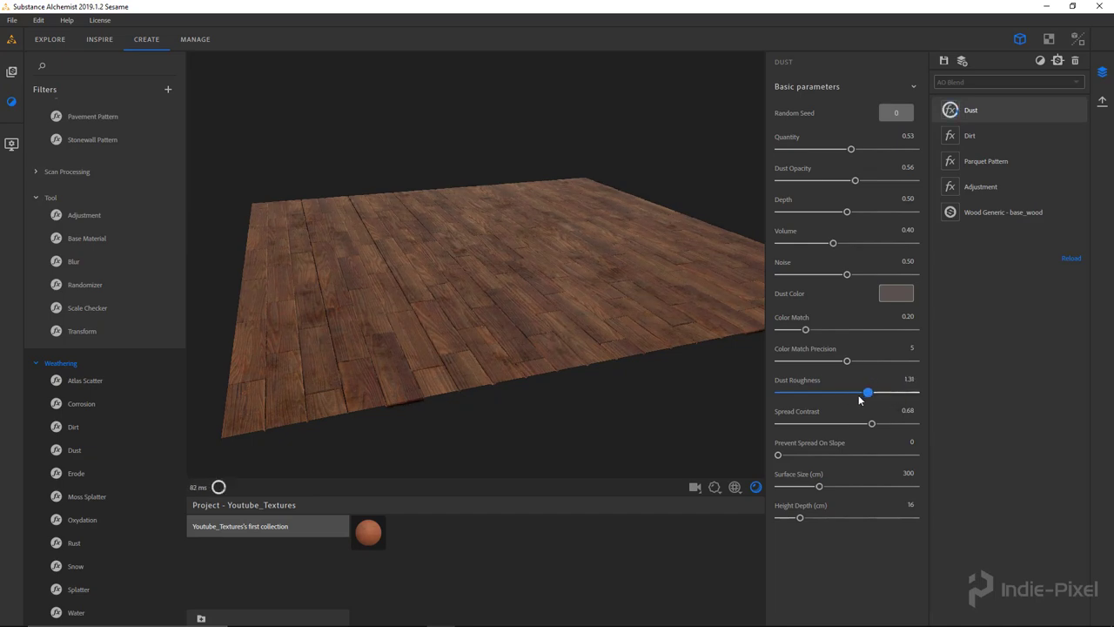
drag(459, 241, 428, 199)
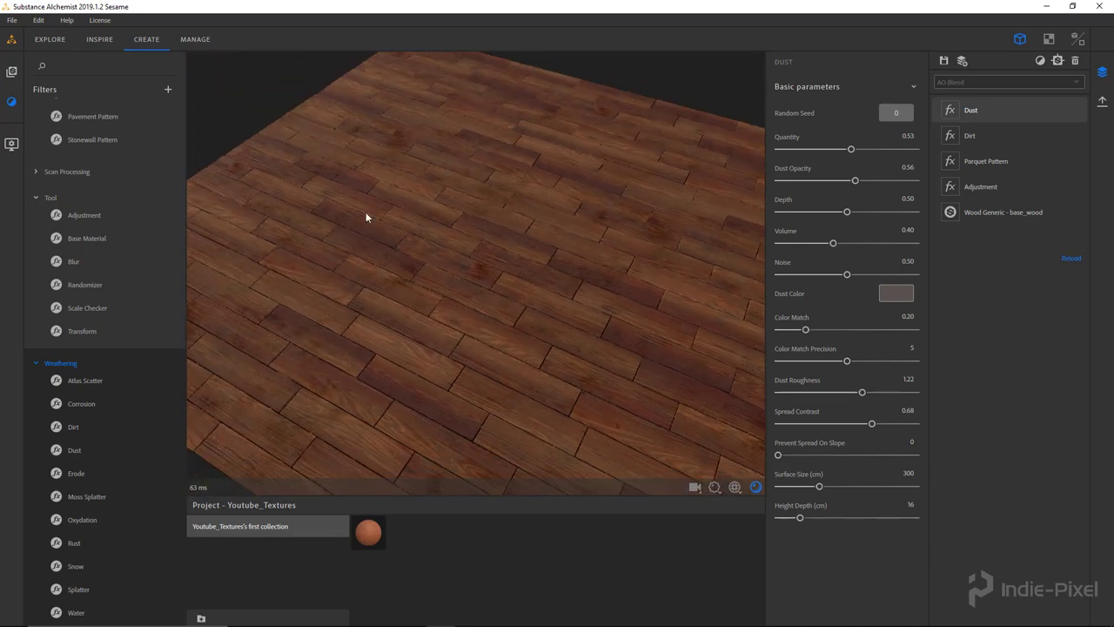
drag(519, 309, 204, 279)
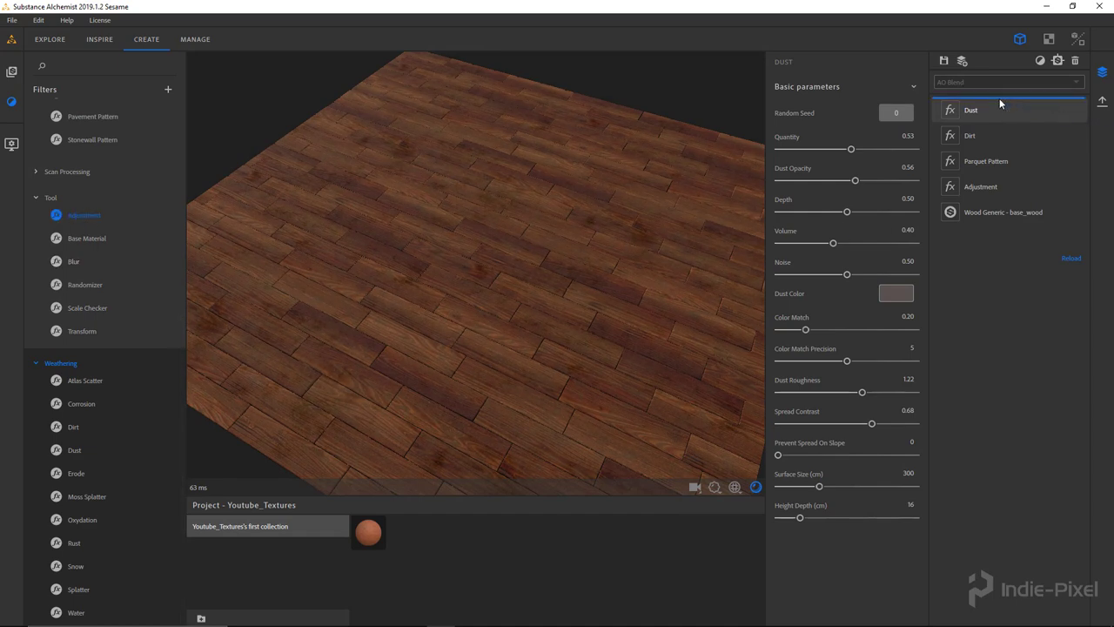
Add an Adjustment filter above Dust and enable Recompute AO From New Height in its Ambient Occlusion settings.
drag(1000, 100, 1002, 100)
click(836, 319)
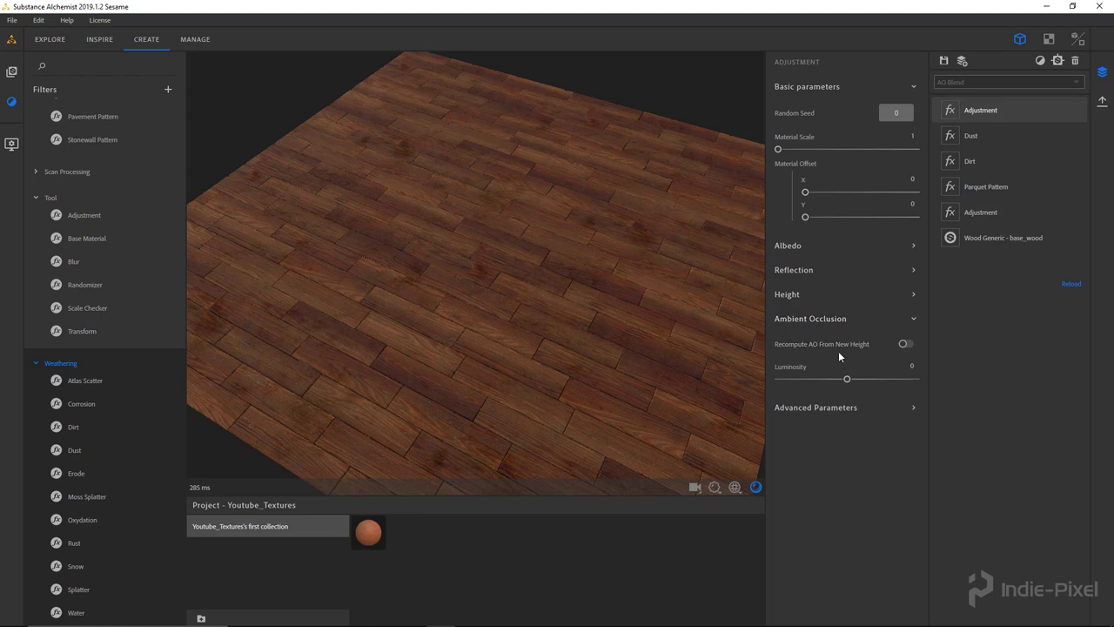
click(906, 344)
drag(535, 298, 567, 198)
drag(478, 272, 639, 345)
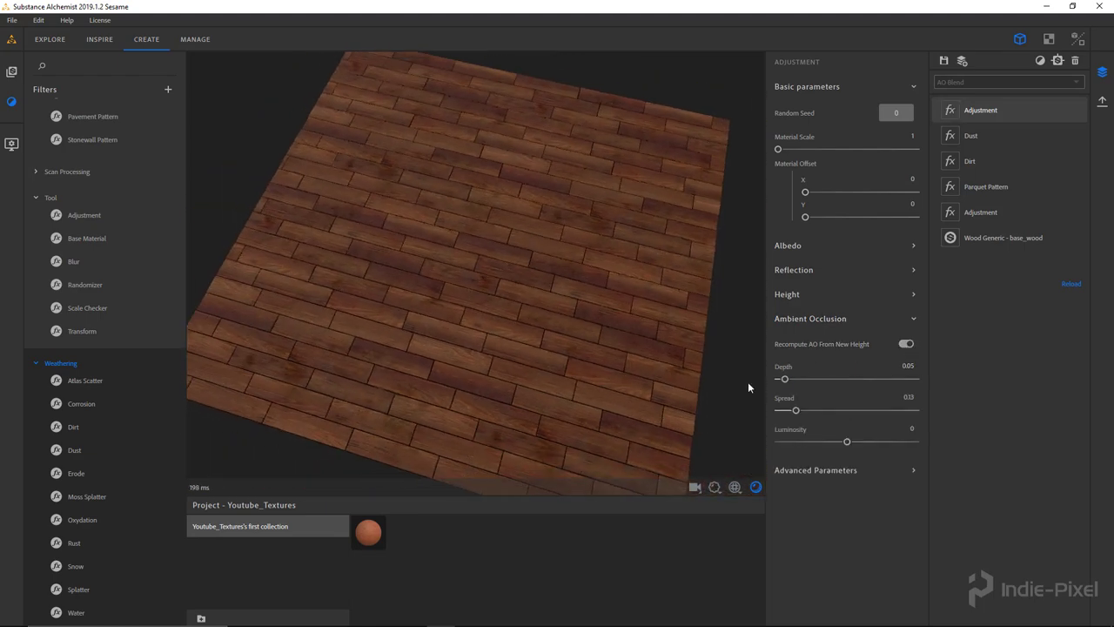
Set the new Adjustment filter's Ambient Occlusion Depth to 0.29, Spread to 0.72 and Luminosity to 0.04.
drag(785, 380, 820, 380)
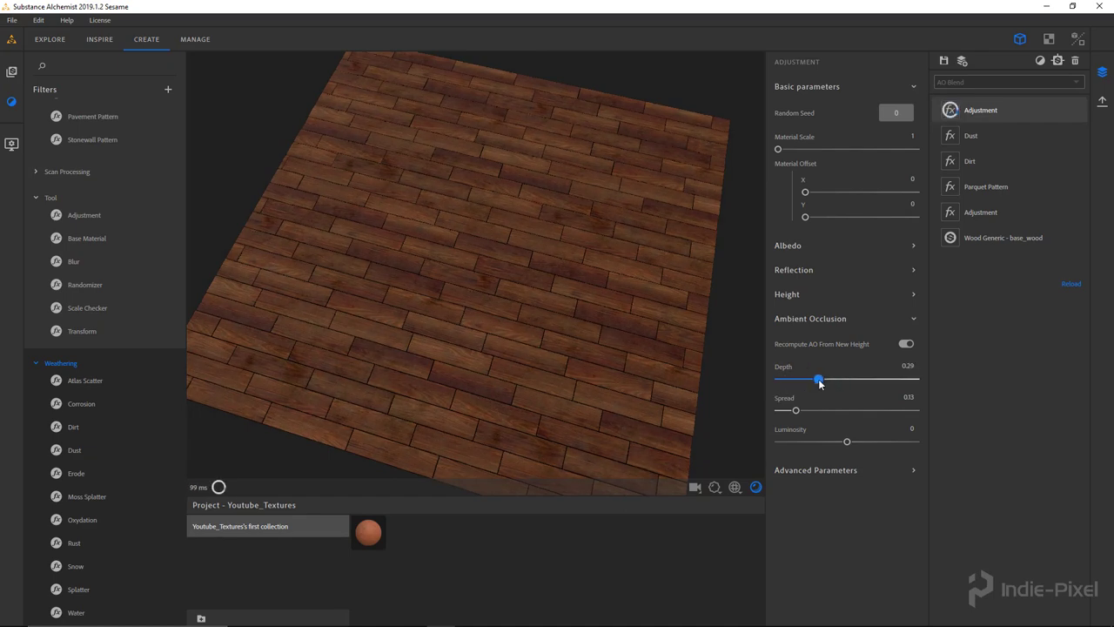
drag(530, 301, 397, 278)
drag(489, 315, 570, 296)
drag(799, 413, 851, 446)
drag(536, 335, 451, 282)
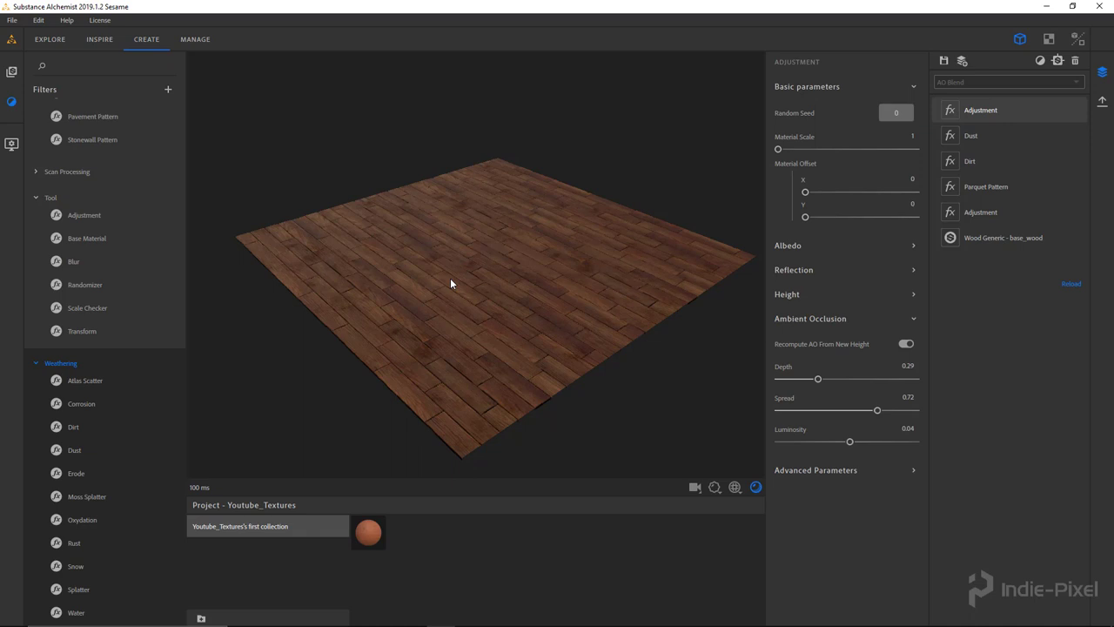
drag(474, 276, 475, 346)
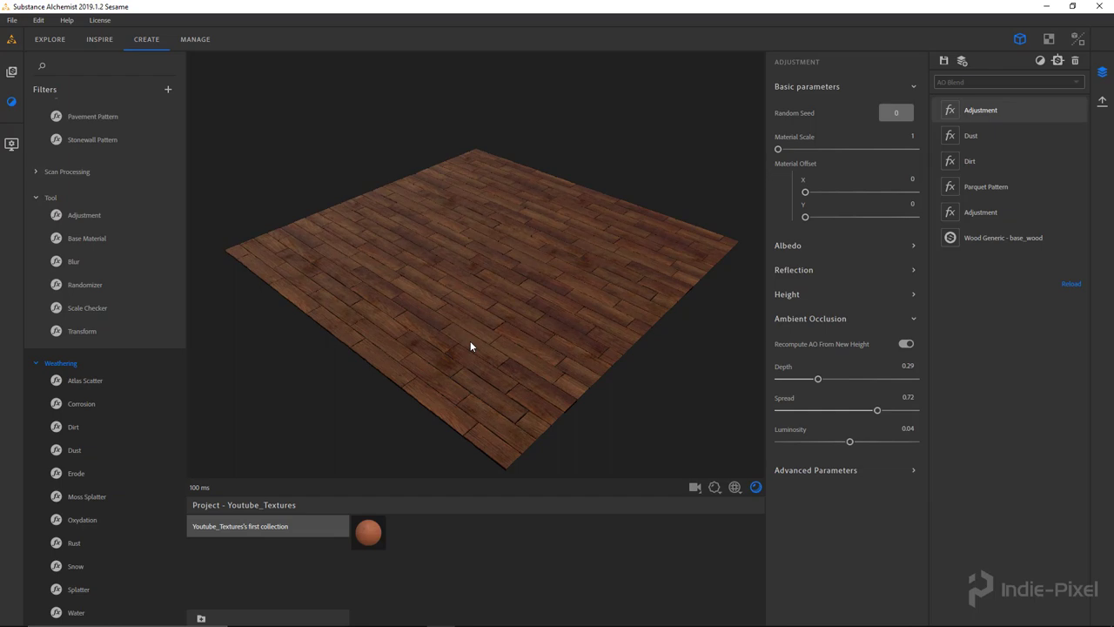
Switch to the Substance launcher and browse the Debris atlases in Substance Source for cardboard pieces.
click(384, 615)
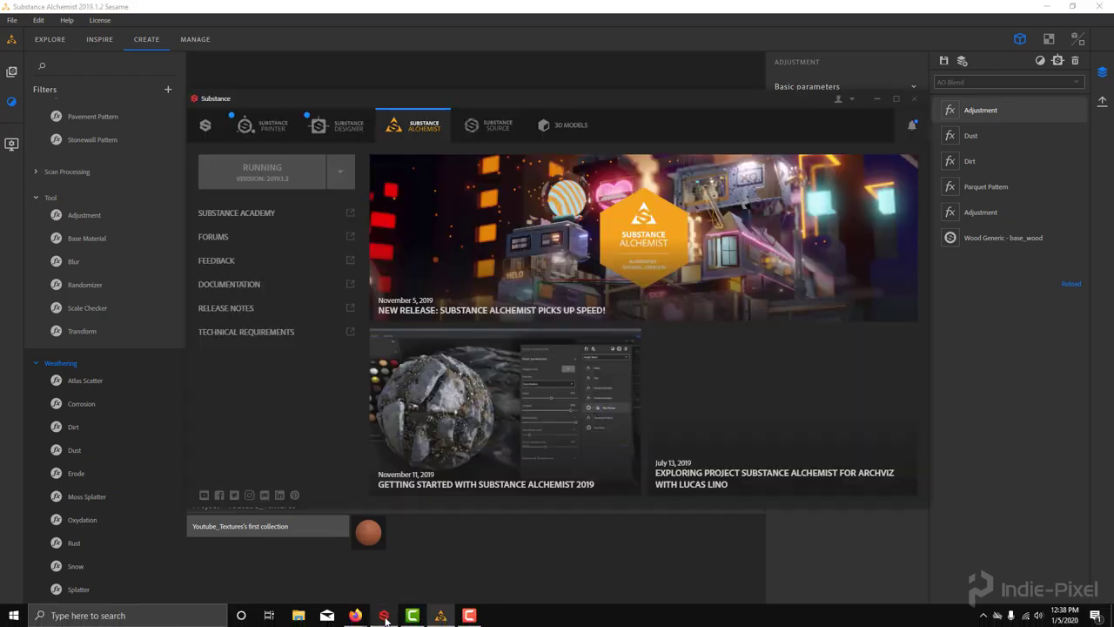
click(896, 98)
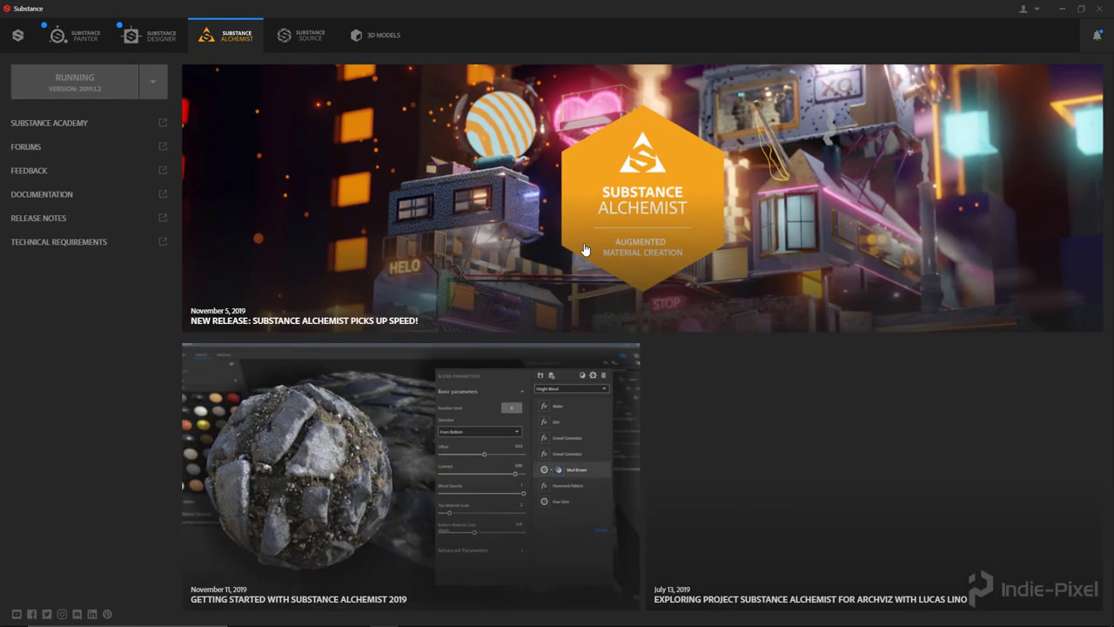
click(305, 43)
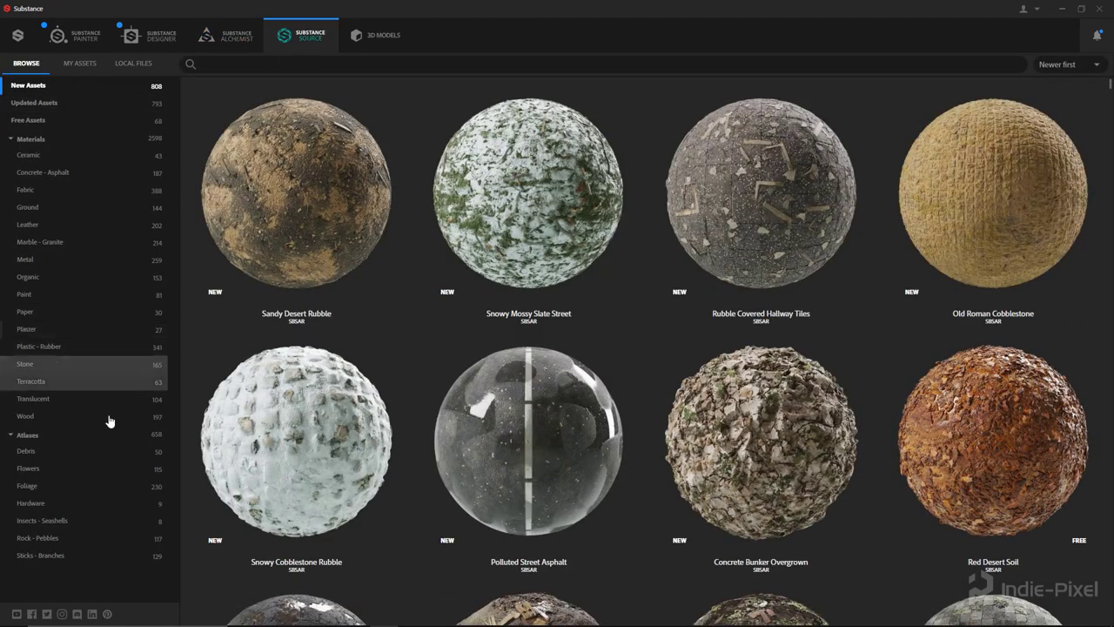
click(42, 454)
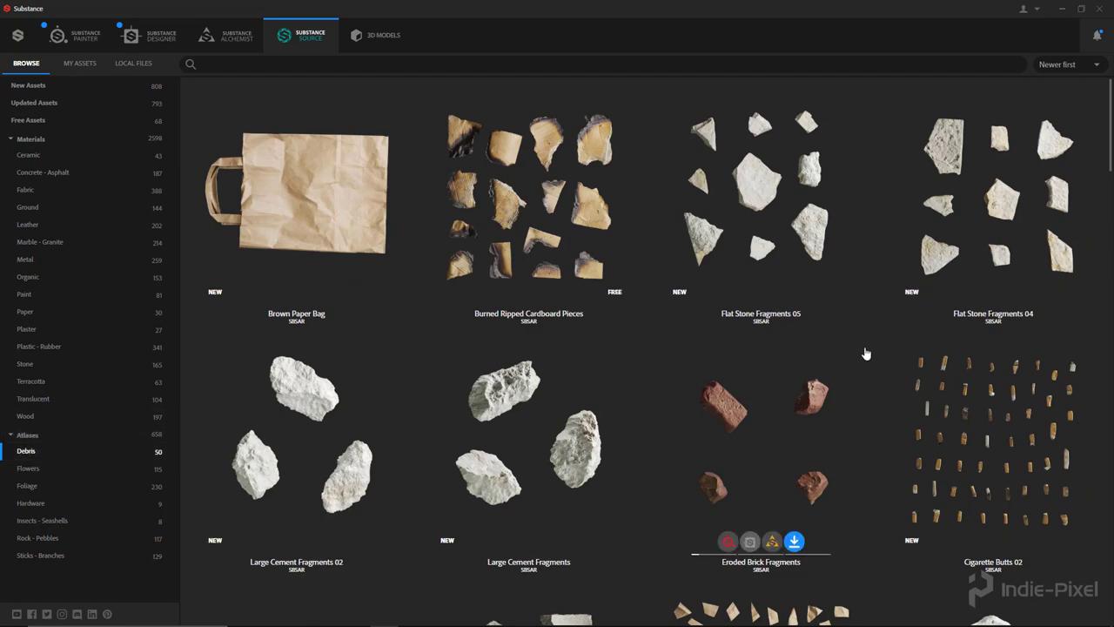
scroll(867, 351, down, 4)
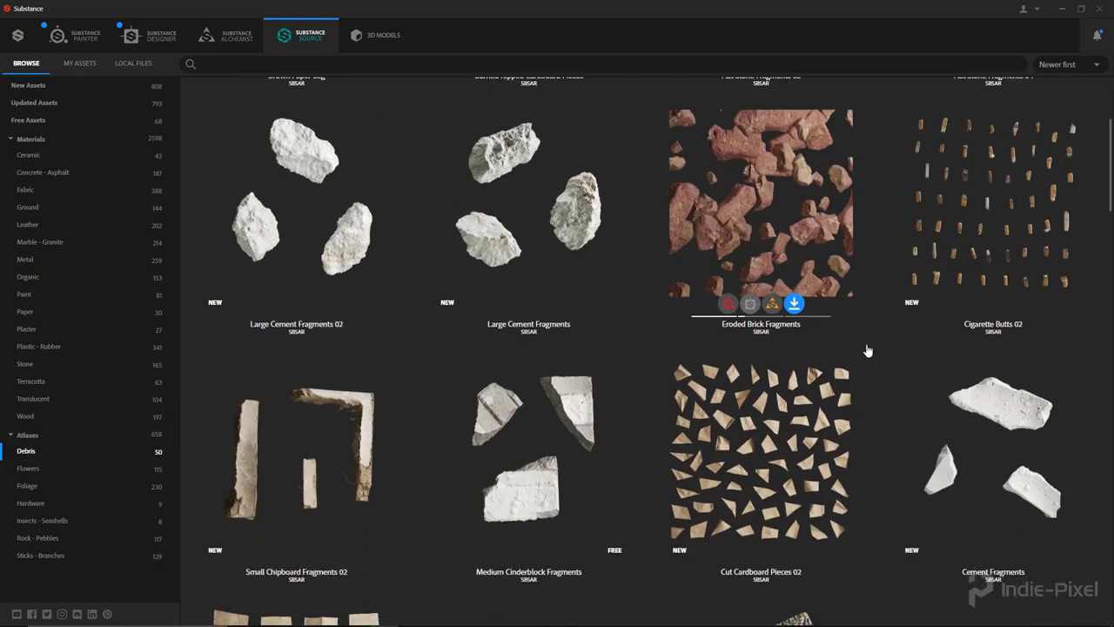
scroll(867, 351, down, 3)
scroll(867, 351, down, 2)
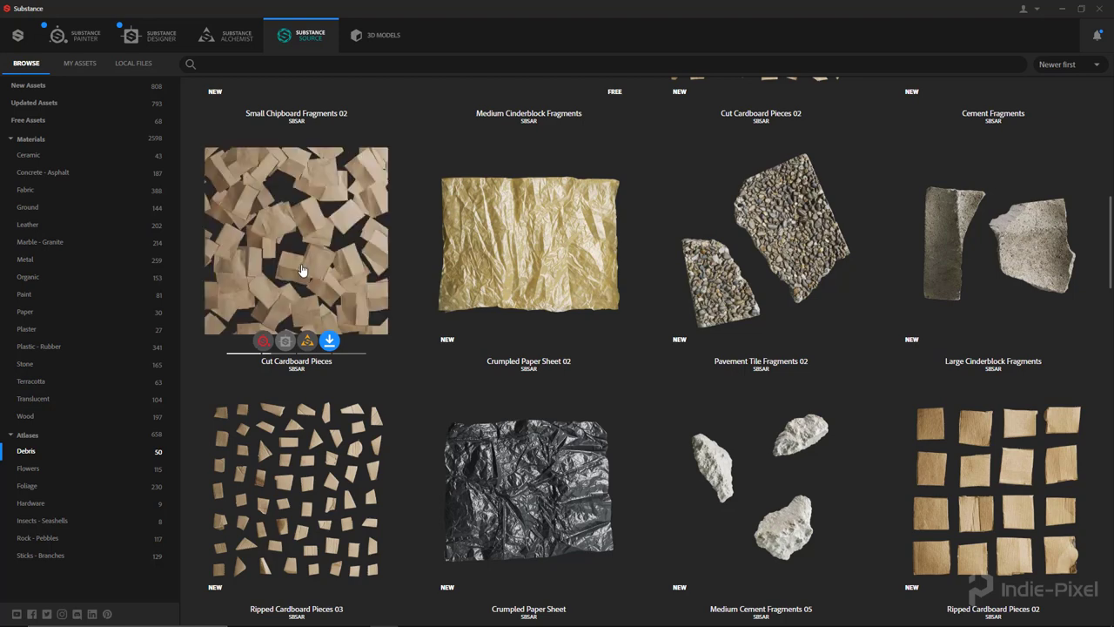
Send the Cut Cardboard Pieces atlas to Substance Alchemist and download it.
click(307, 342)
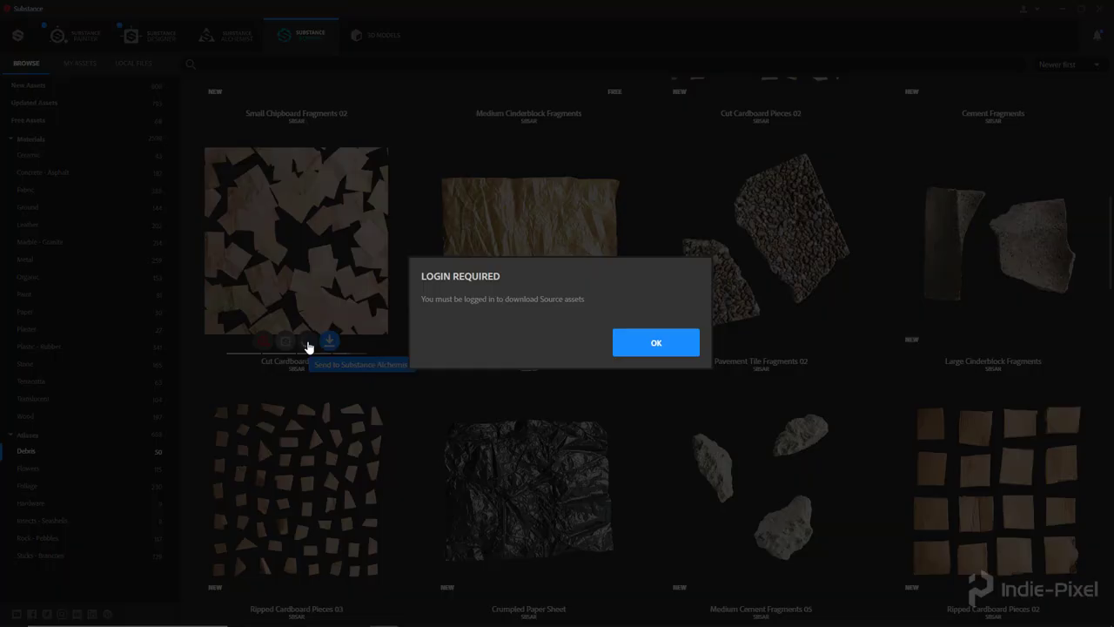
click(662, 344)
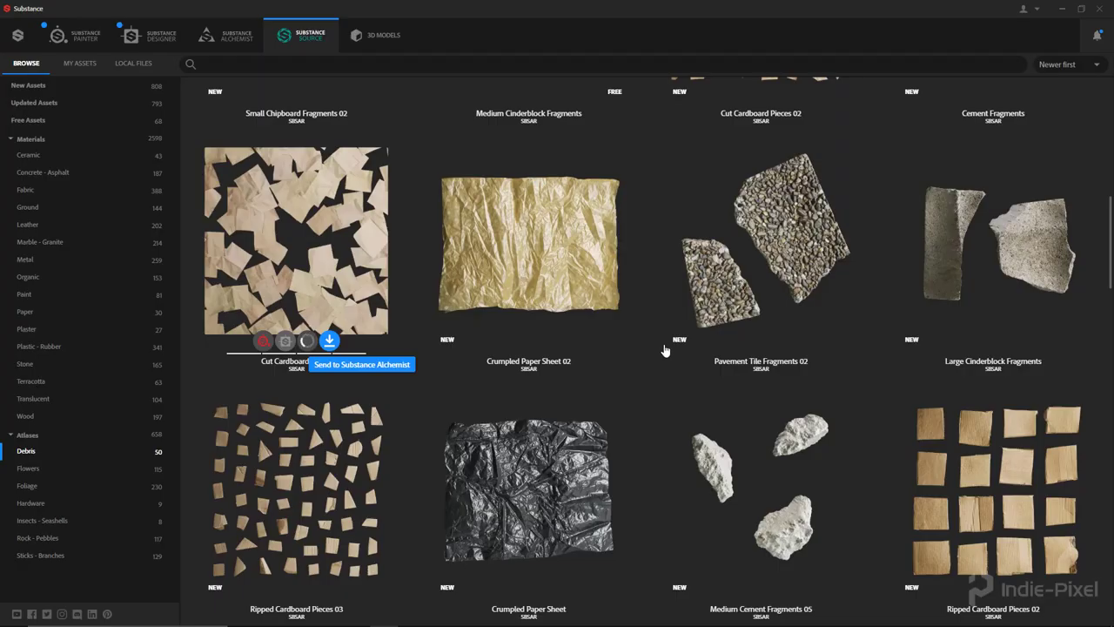
click(329, 340)
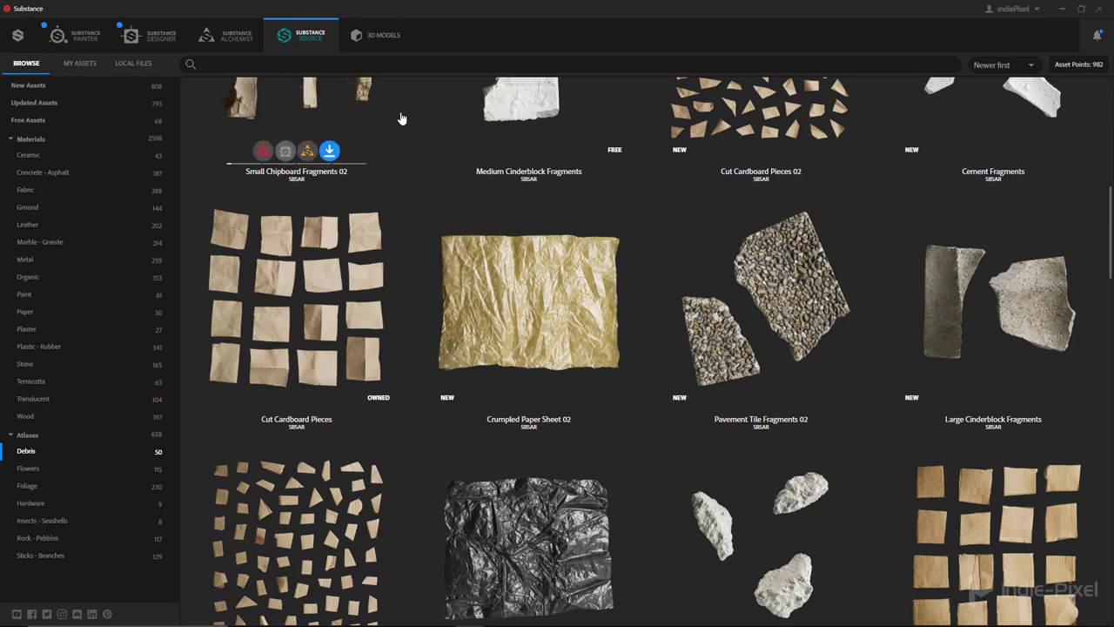
Return to Substance Alchemist and show the Substance Source resources sent from the Substance launcher.
click(1061, 11)
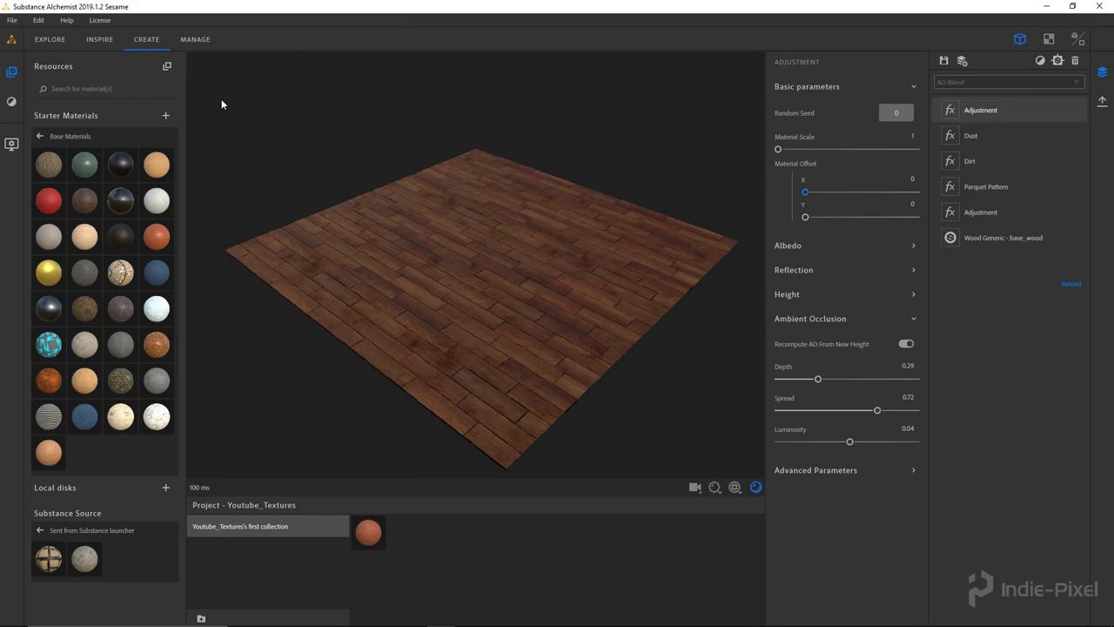
click(11, 74)
click(10, 73)
click(39, 530)
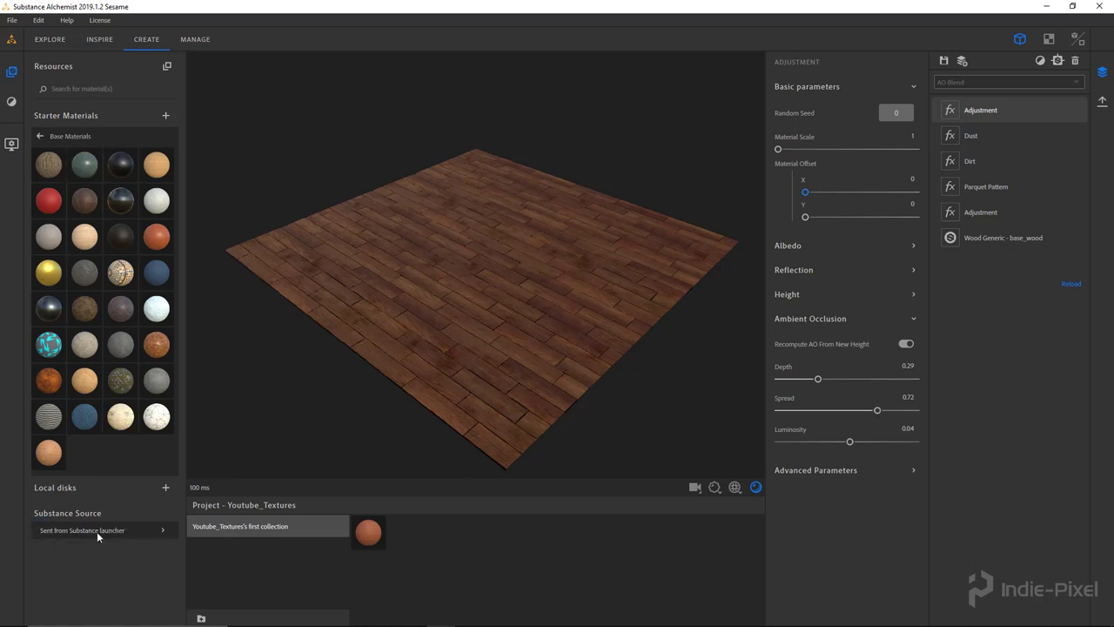
click(163, 534)
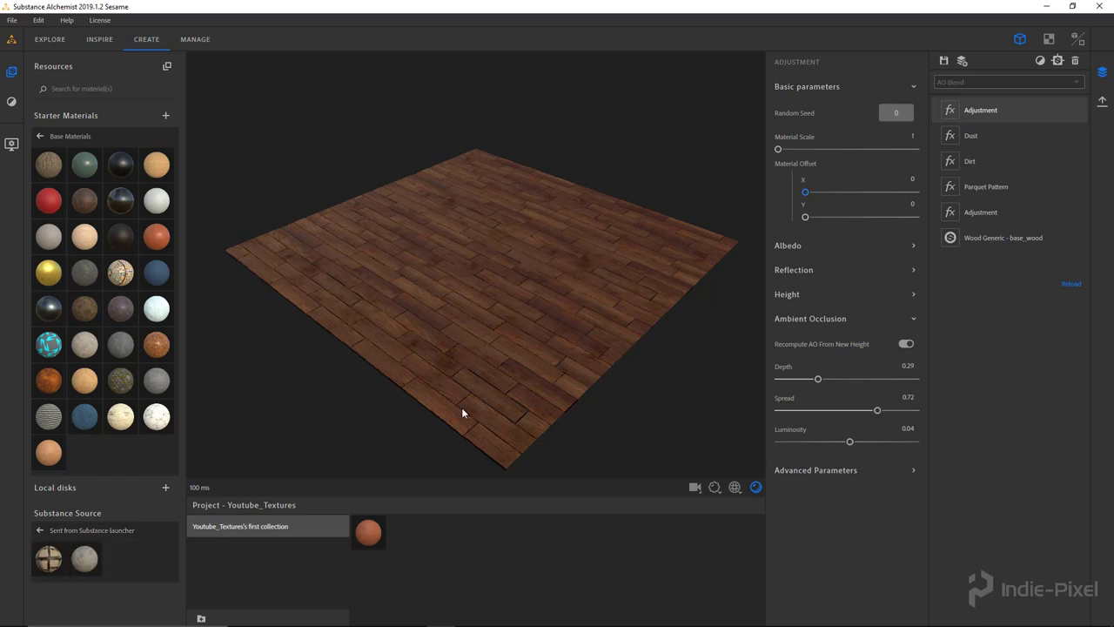
drag(475, 381, 534, 308)
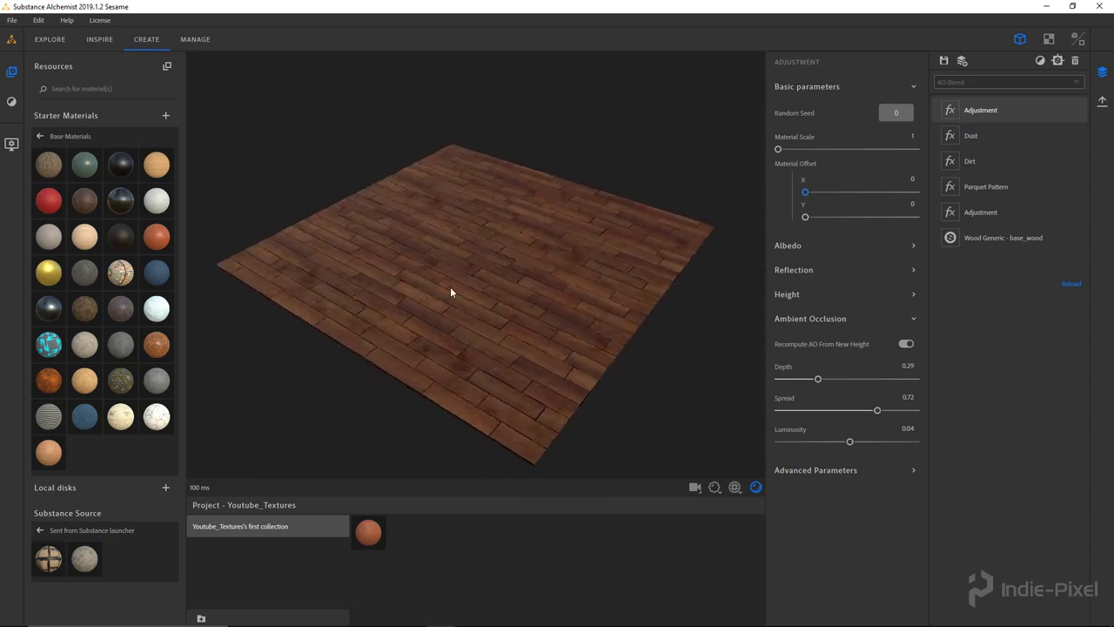
Add the Atlas Scatter weathering filter at the top of the layer stack.
click(10, 104)
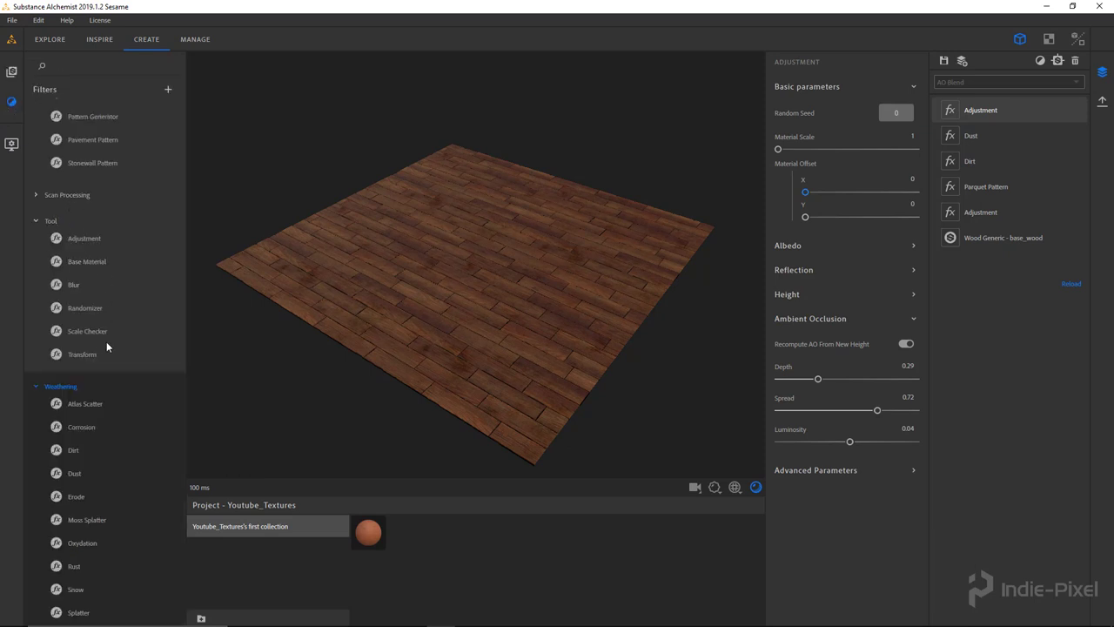
scroll(110, 410, down, 1)
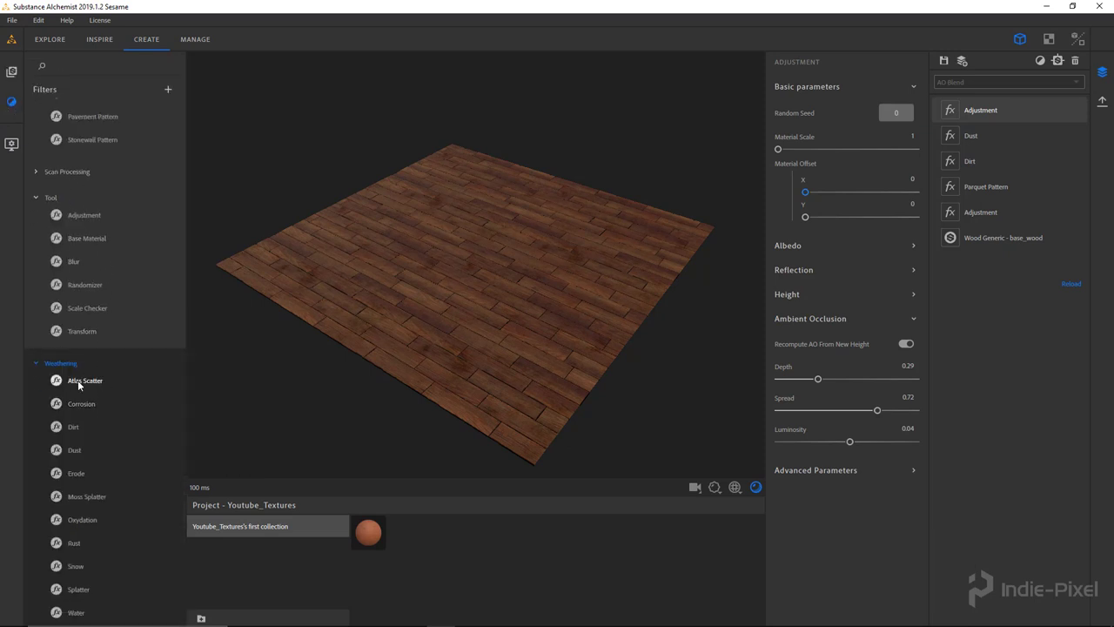
drag(82, 386, 990, 129)
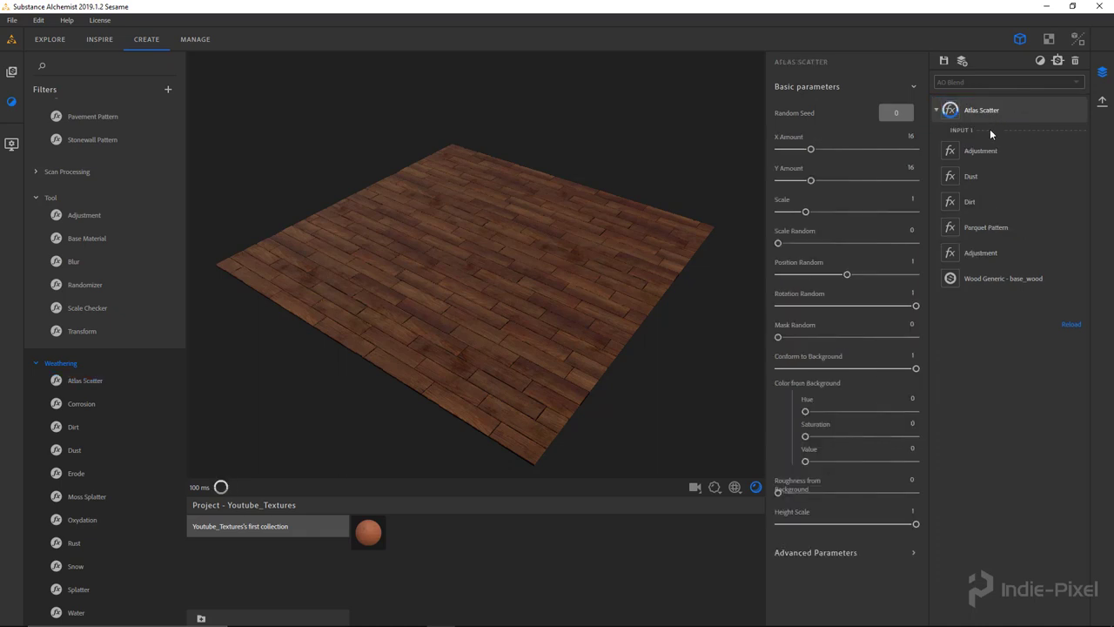
drag(451, 287, 495, 303)
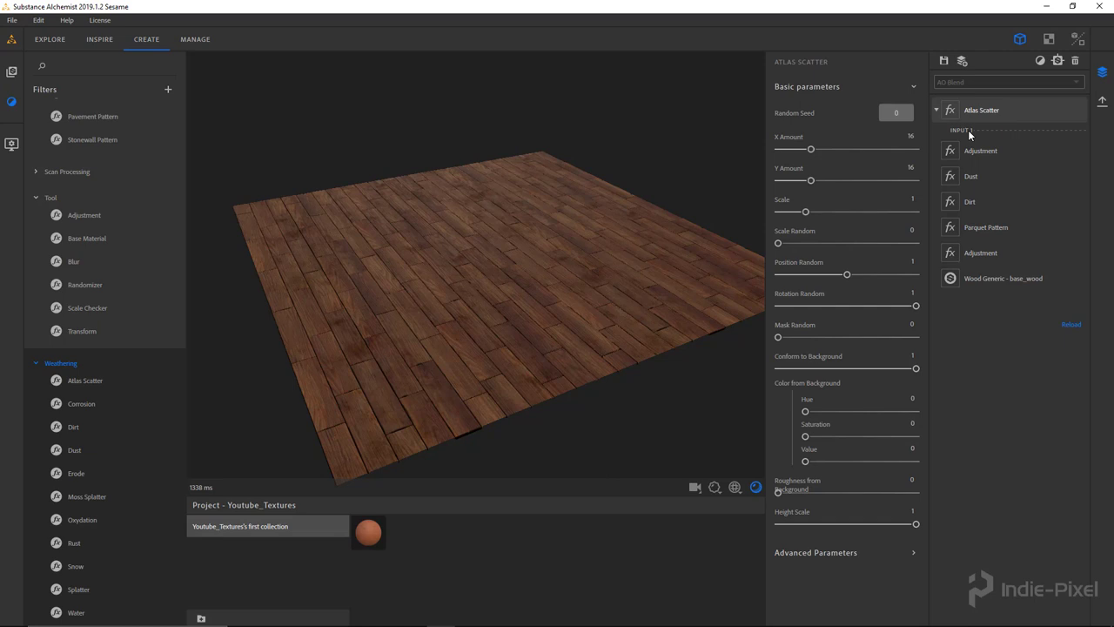
Try to place the Cut Cardboard Pieces atlas as a layer beneath Atlas Scatter, and delete that layer.
click(8, 75)
drag(47, 564, 959, 142)
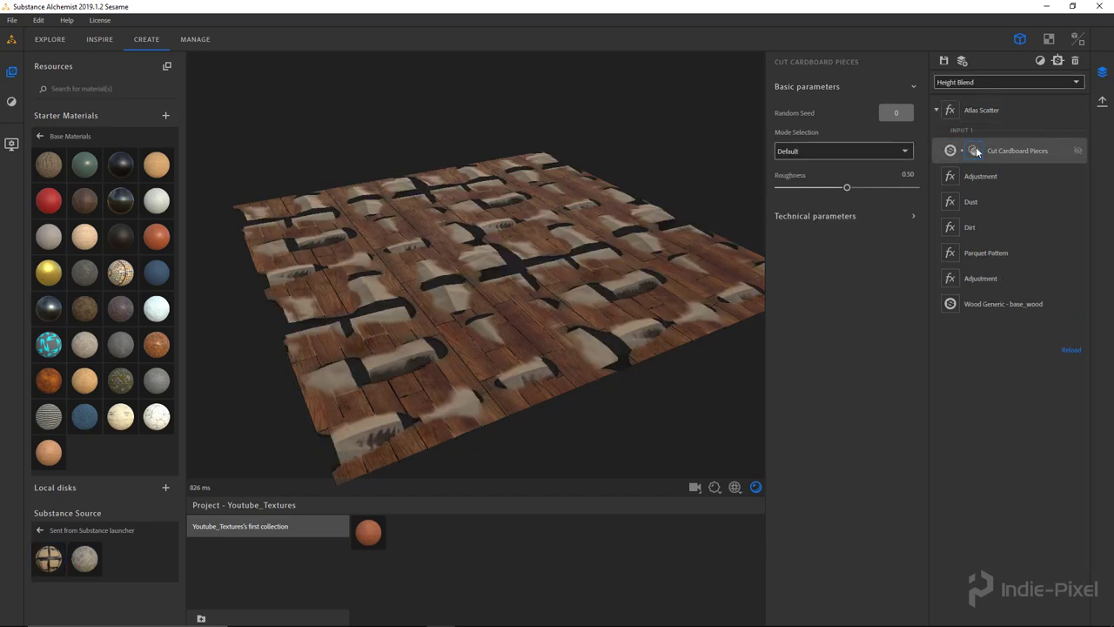
drag(452, 285, 447, 316)
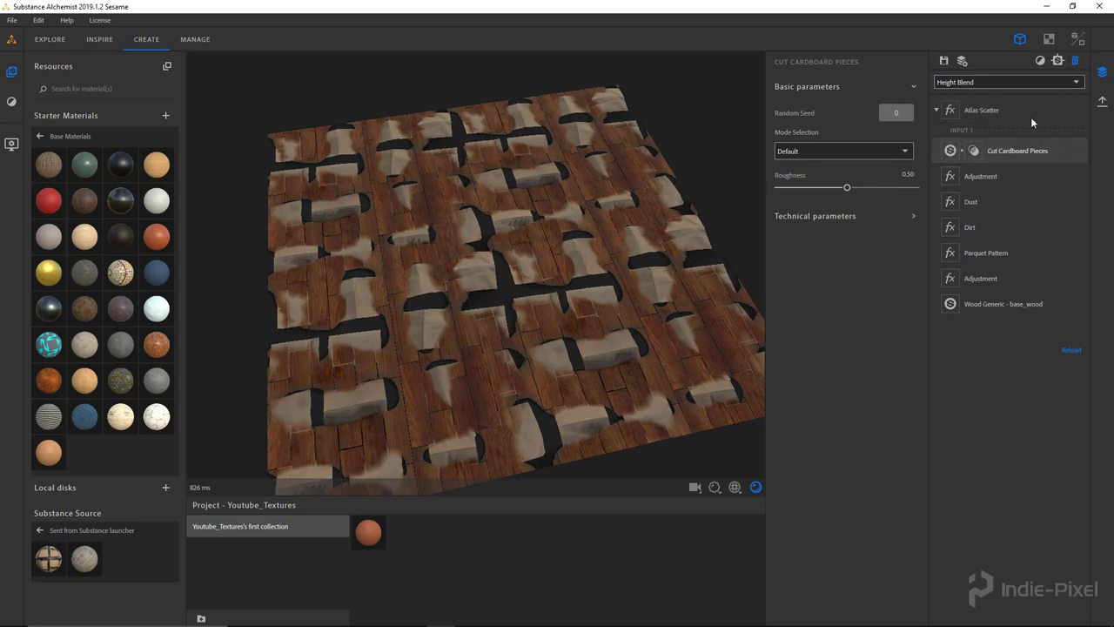
drag(489, 328, 511, 321)
Assign the Cut Cardboard Pieces atlas to Input 1 of Atlas Scatter and open the Atlas Scatter filter's parameters.
drag(61, 572, 986, 137)
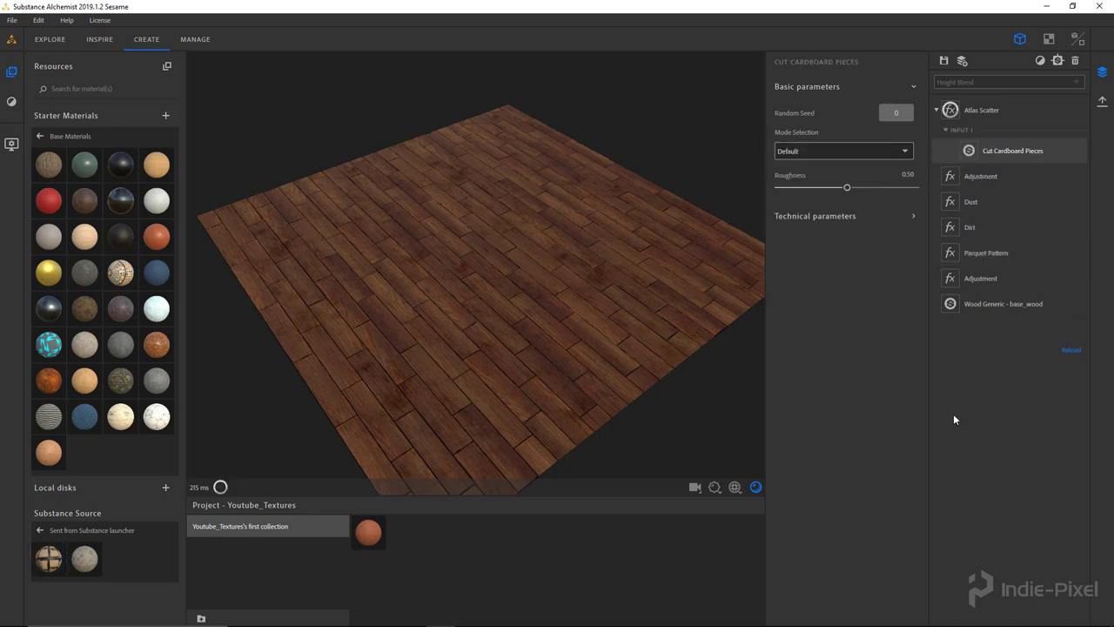
drag(515, 369, 492, 323)
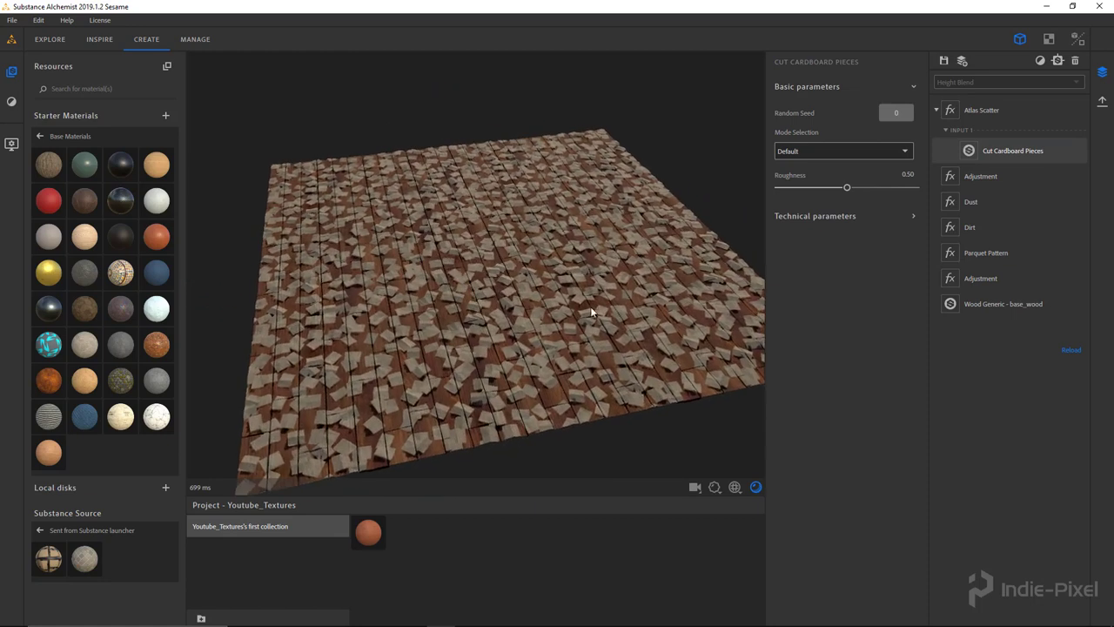
click(949, 111)
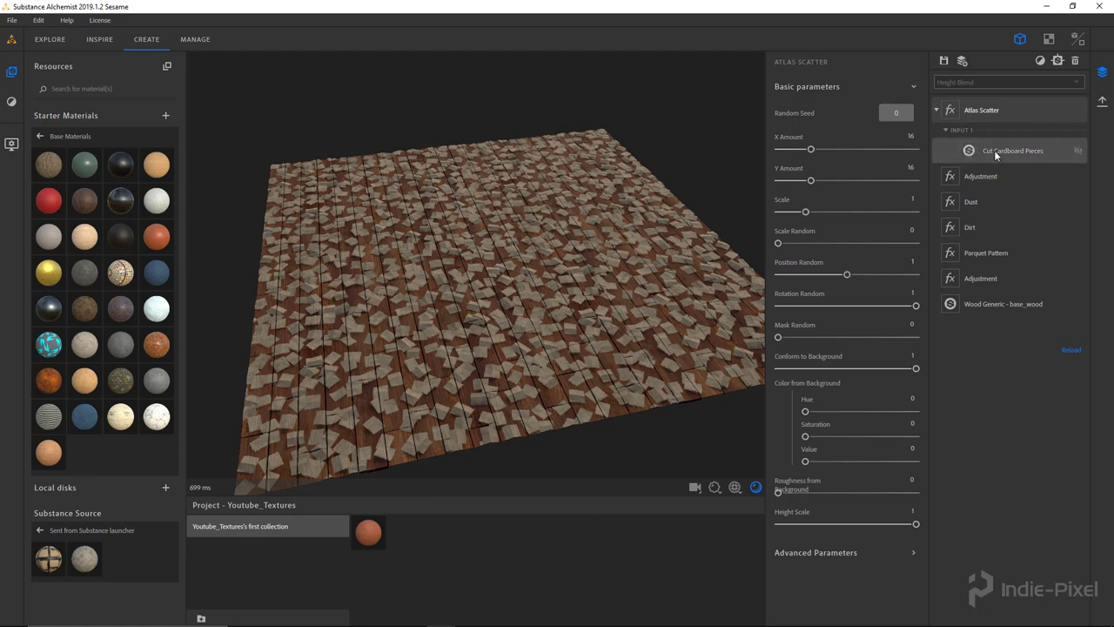
drag(529, 269, 581, 300)
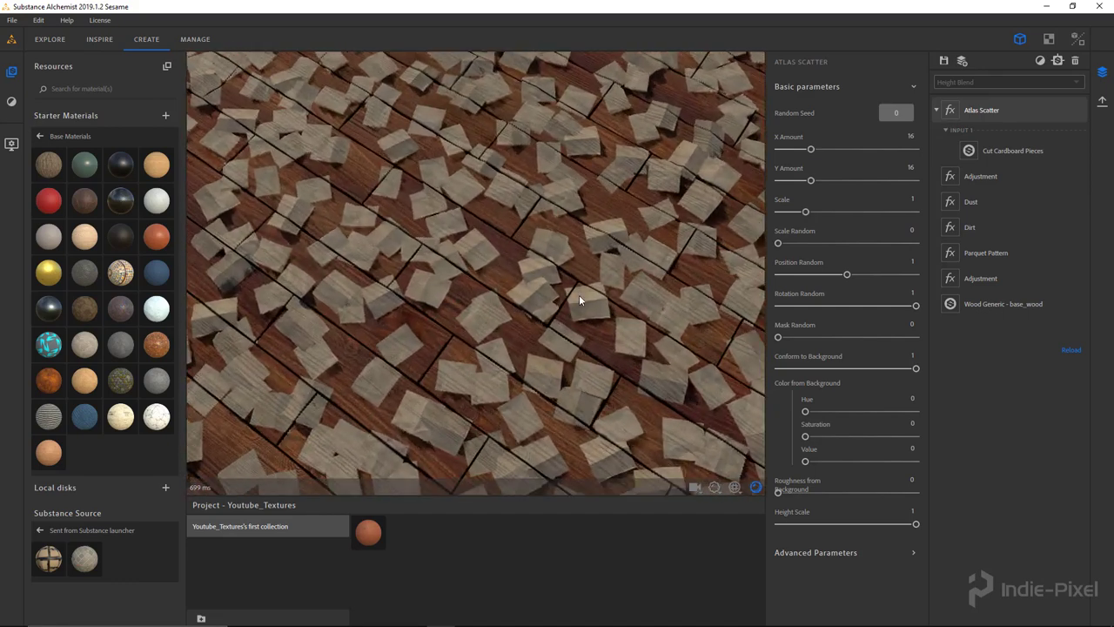
drag(415, 179, 483, 244)
scroll(483, 244, down, 5)
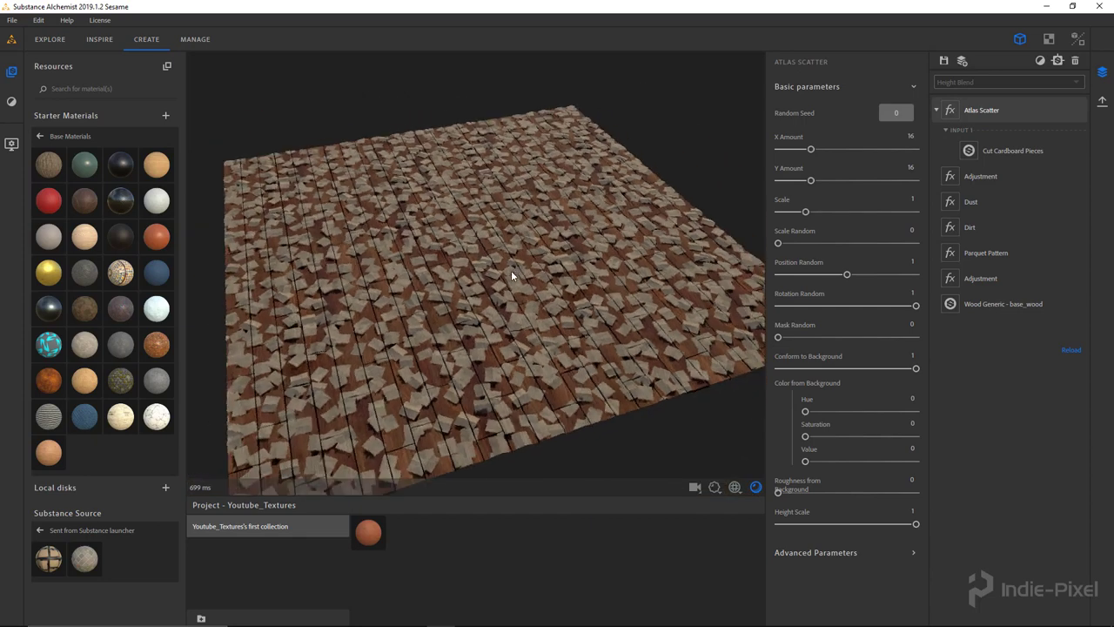
Set Atlas Scatter's Conform to Background to 0, X Amount to 6, Y Amount to 7, Scale to 0.79 and Scale Random to 0.54.
drag(915, 369, 580, 252)
drag(815, 153, 791, 150)
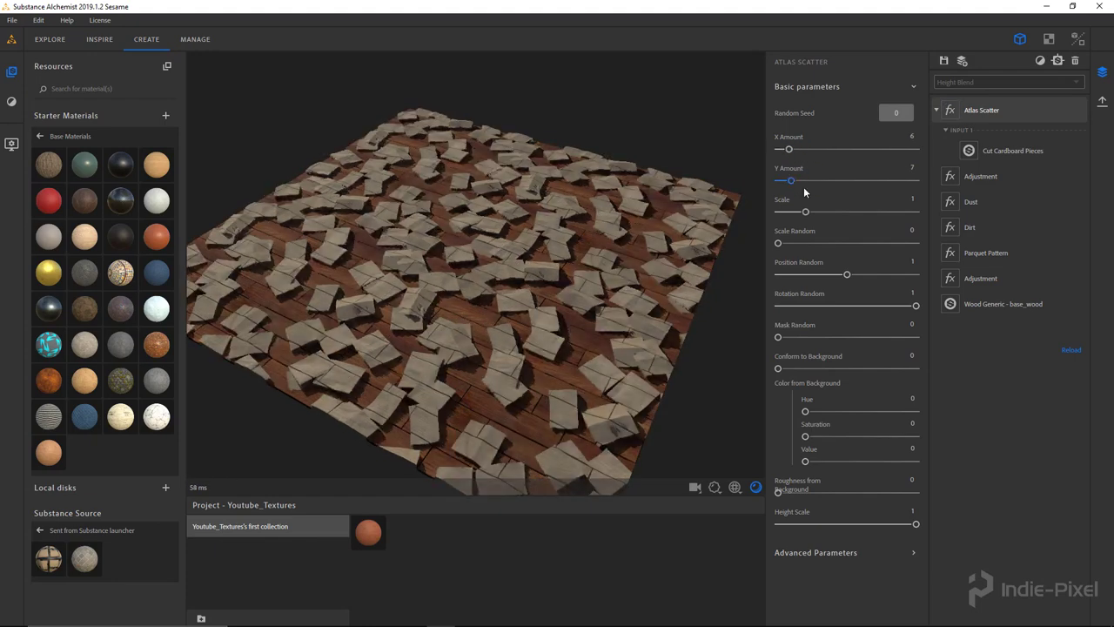
mouse_move(805, 212)
mouse_down()
mouse_move(836, 244)
mouse_move(858, 243)
mouse_move(800, 213)
mouse_up()
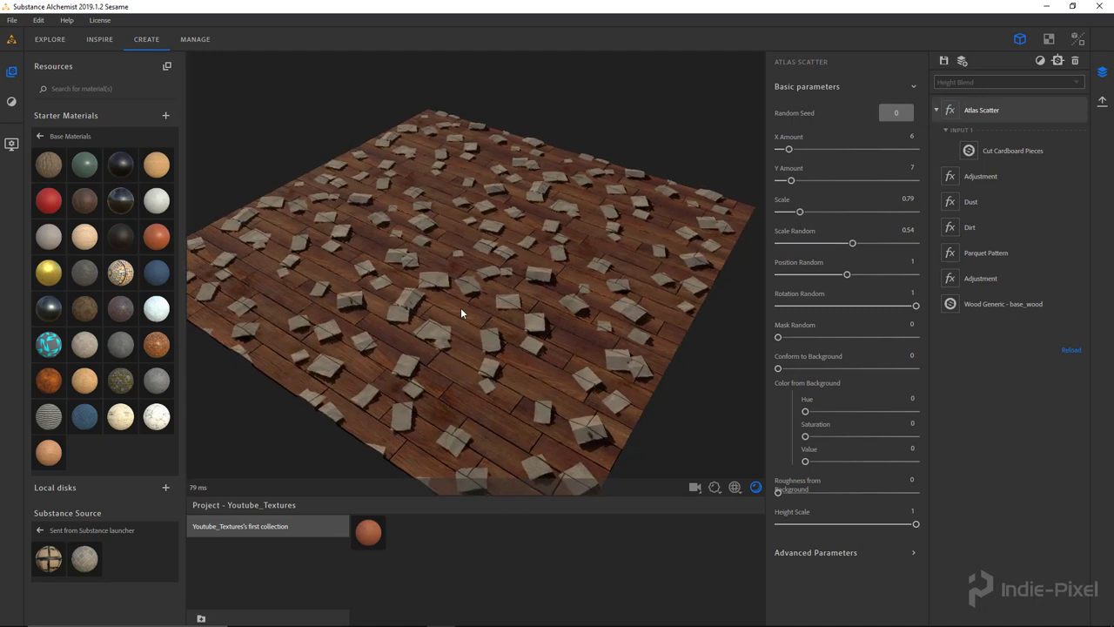
scroll(492, 332, up, 2)
drag(508, 309, 524, 274)
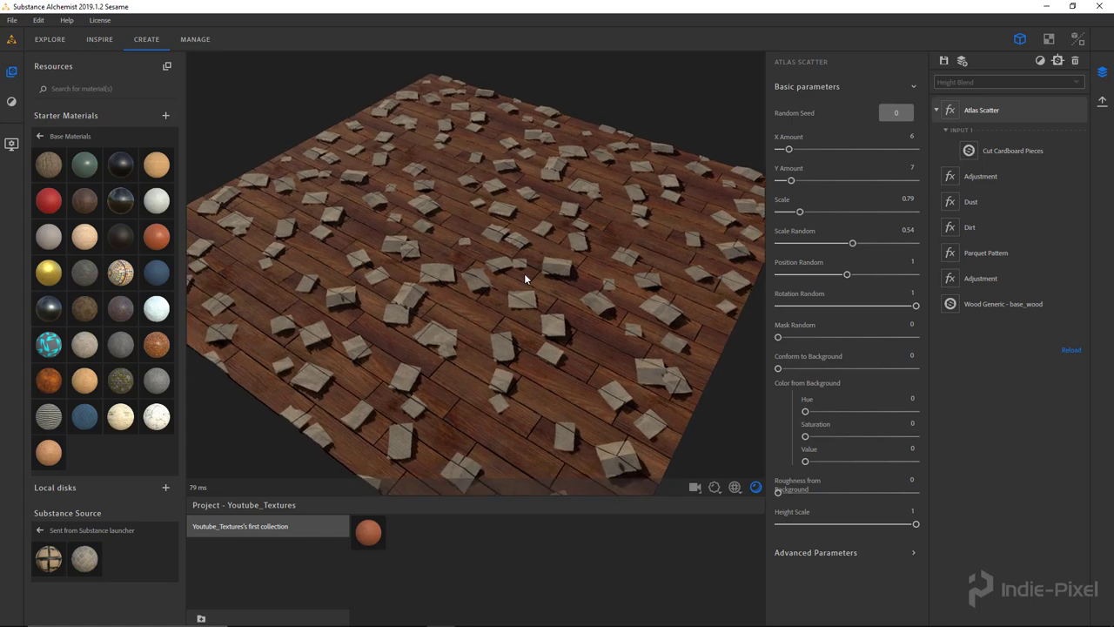
Set Atlas Scatter's Height Scale to 0.80, Roughness from Background to 0.84 and Mask Random to 0.55.
drag(916, 524, 889, 531)
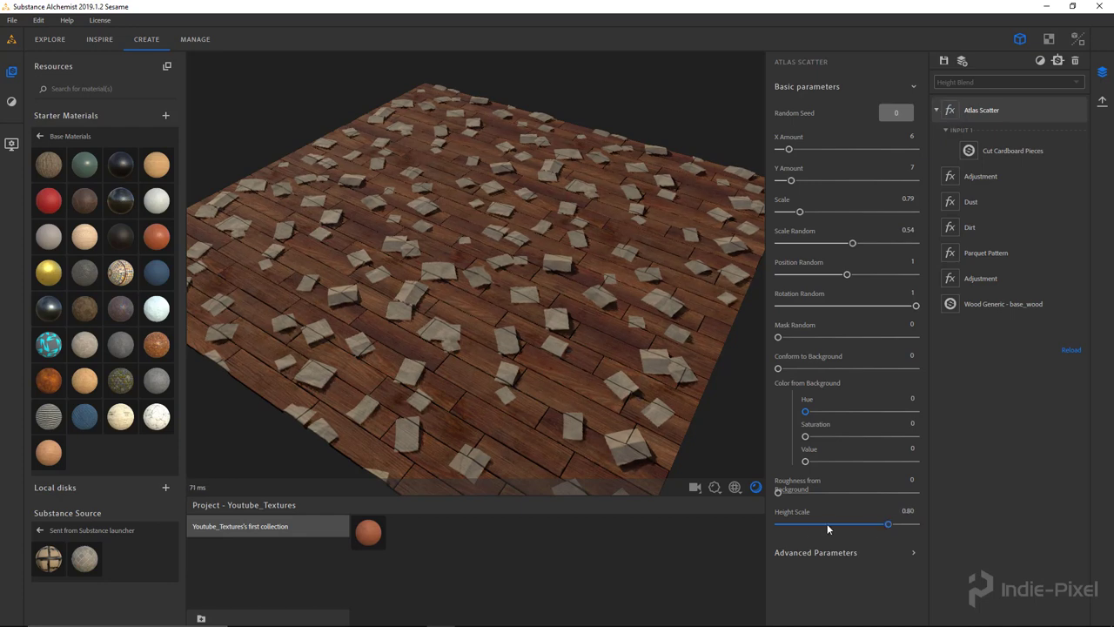
drag(778, 491, 894, 493)
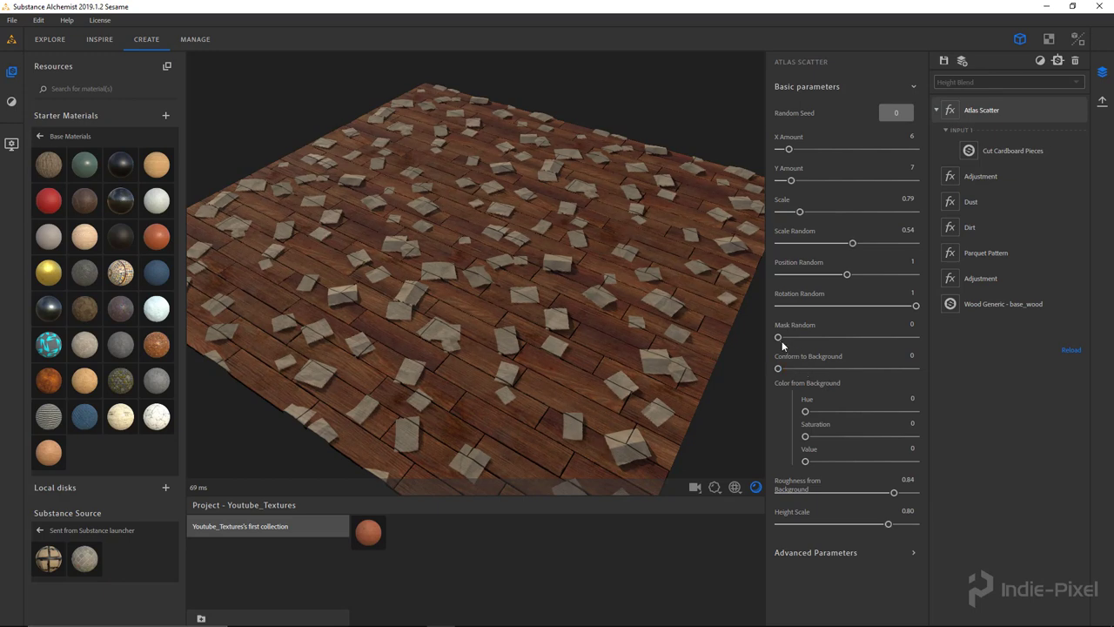
drag(778, 337, 853, 338)
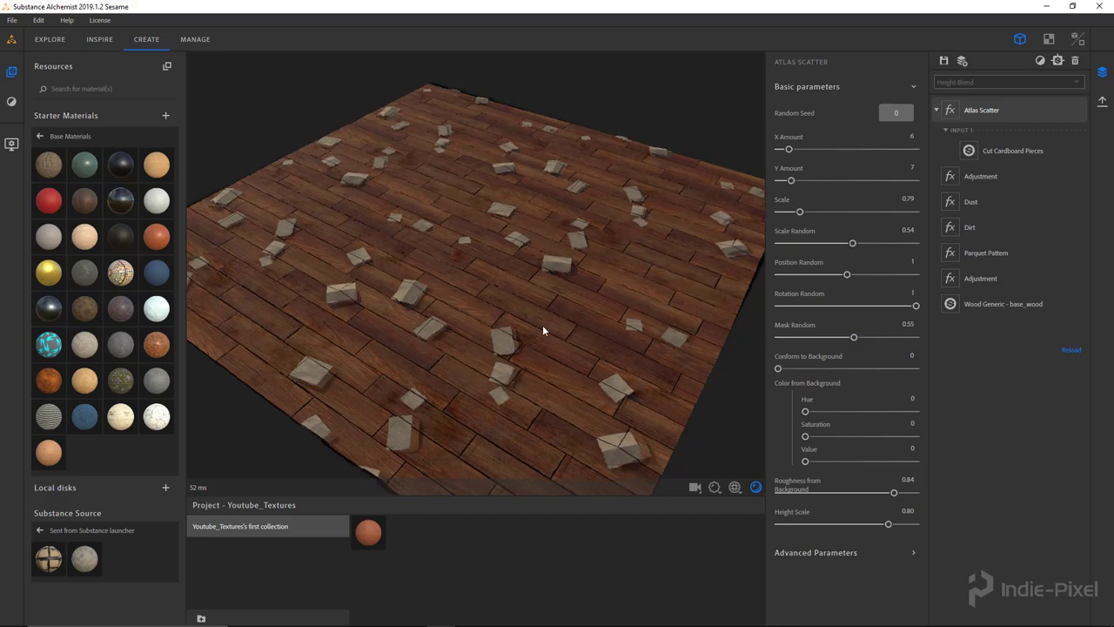
drag(546, 325, 531, 296)
scroll(531, 294, up, 10)
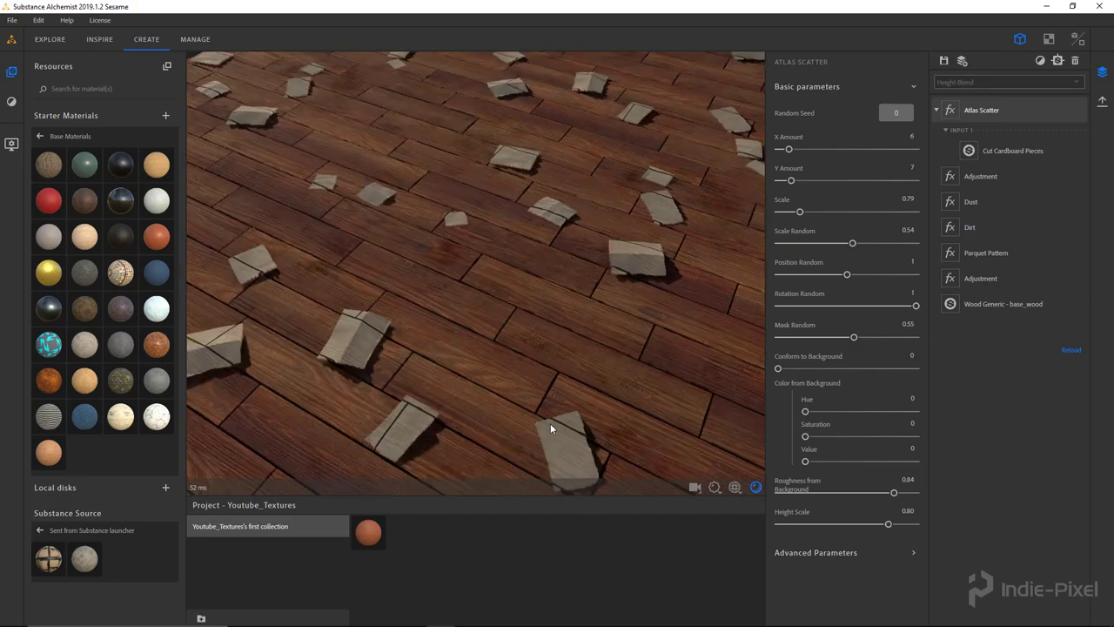
mouse_move(561, 373)
mouse_down()
mouse_move(616, 381)
mouse_move(586, 398)
mouse_move(570, 392)
mouse_up()
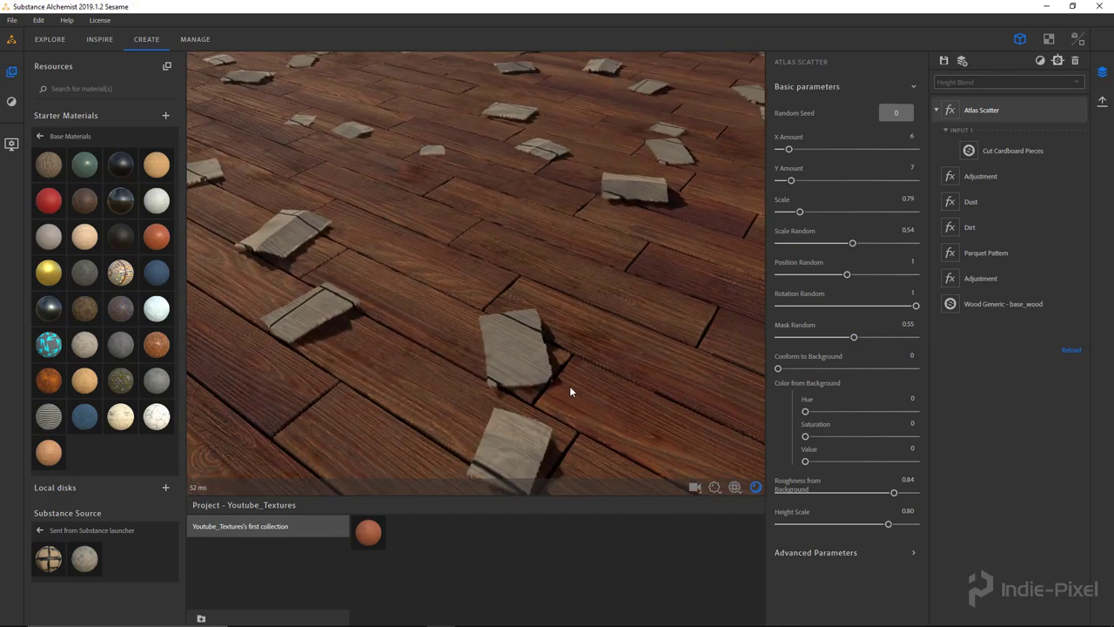
Enable Recompute Ambient Occlusion in Atlas Scatter's advanced parameters.
click(914, 552)
scroll(882, 449, down, 10)
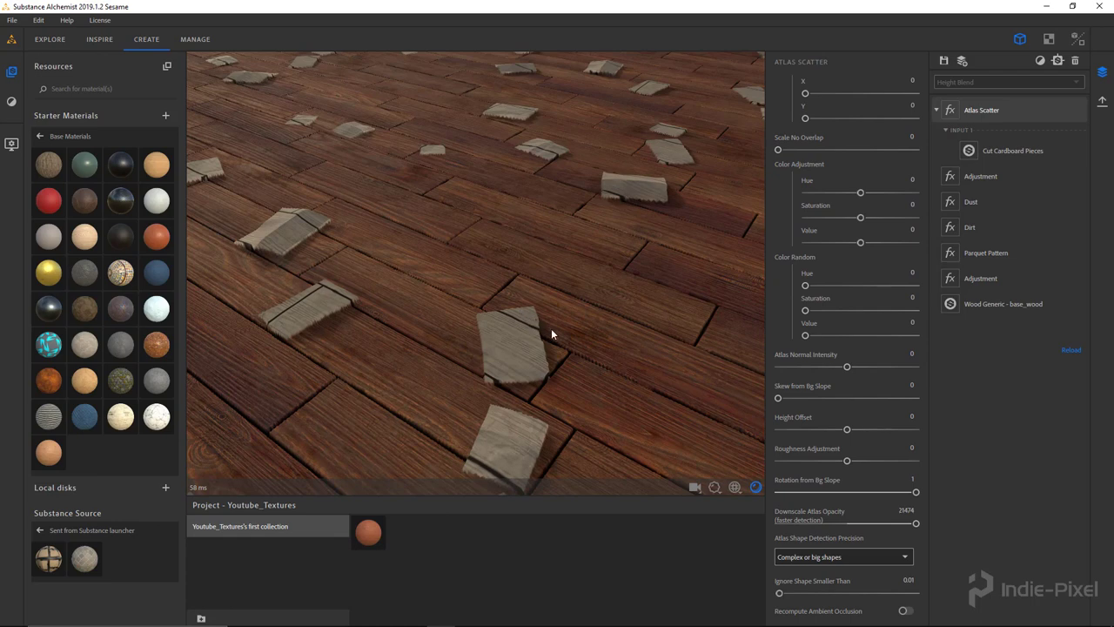
scroll(878, 526, down, 1)
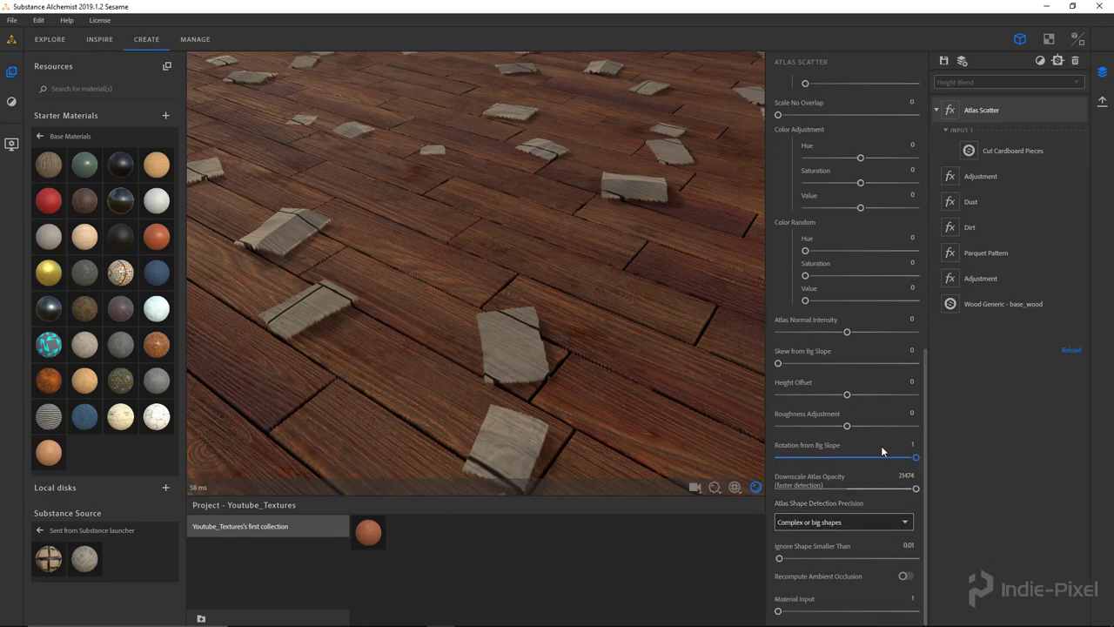
scroll(882, 444, up, 7)
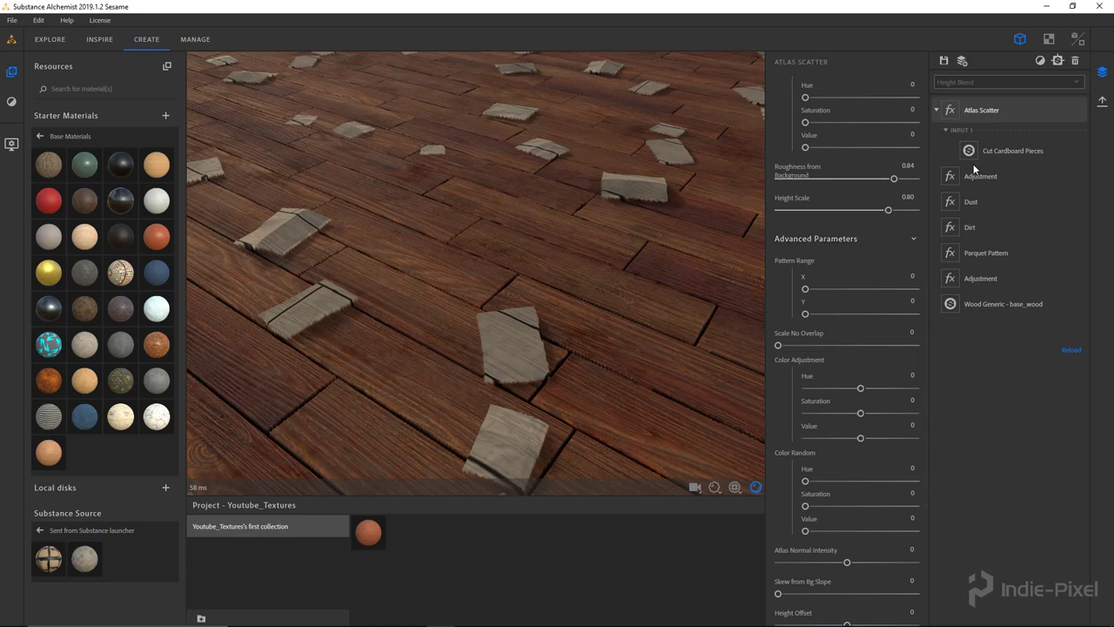
scroll(870, 366, down, 5)
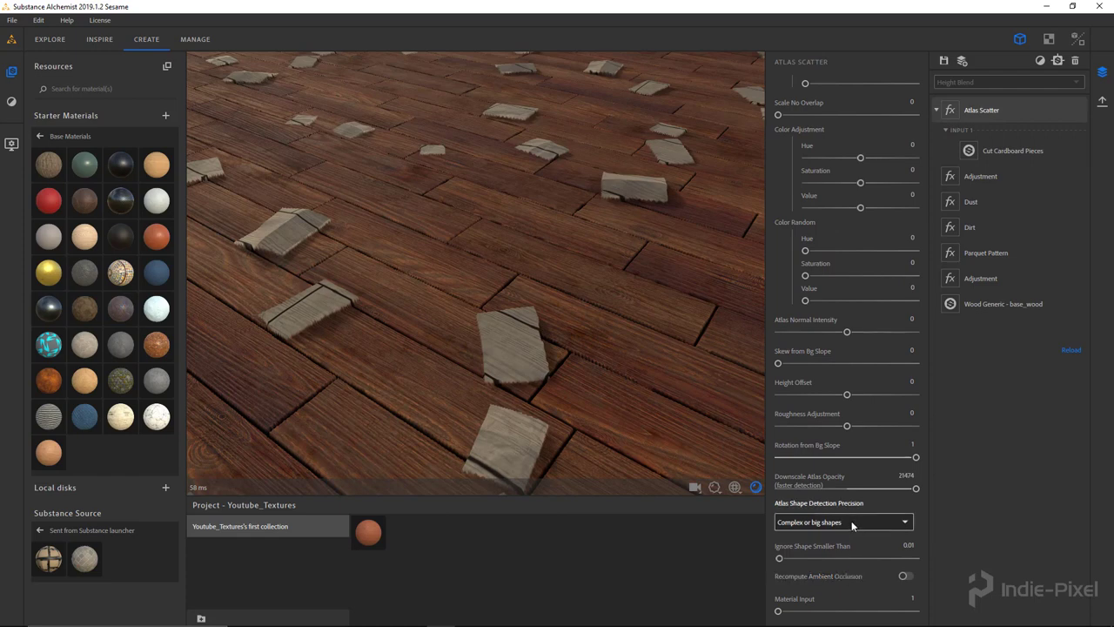
click(905, 576)
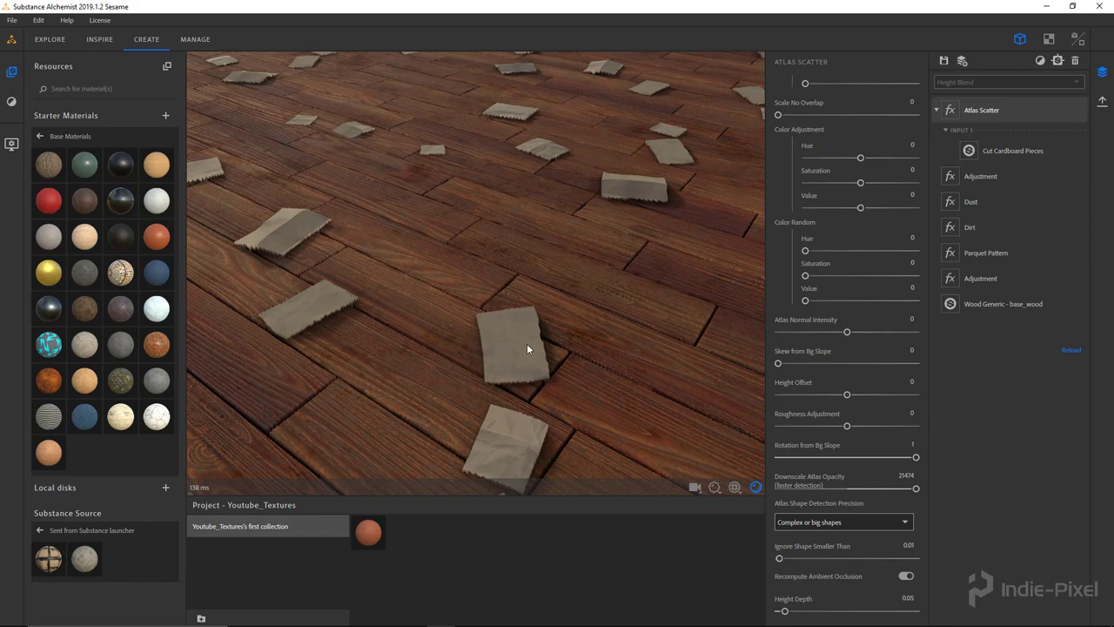
drag(653, 389, 500, 305)
scroll(846, 414, up, 3)
Set Atlas Scatter's Color from Background to Hue 0.13, Saturation 0.16 and Value 0.17, and its Height Scale to 0.83.
scroll(846, 413, up, 5)
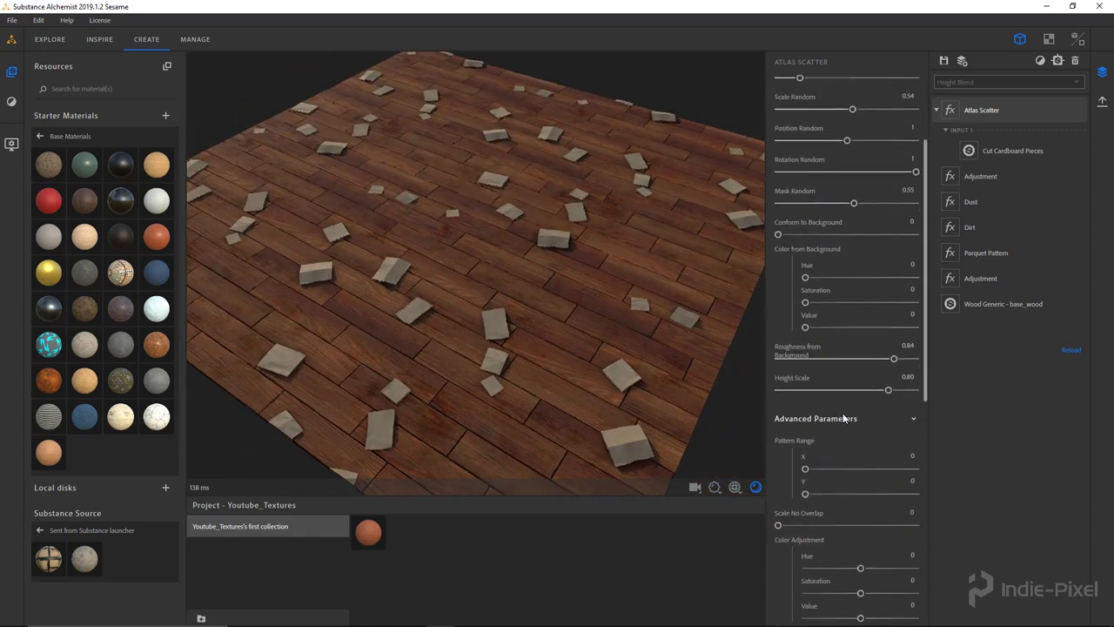
click(909, 549)
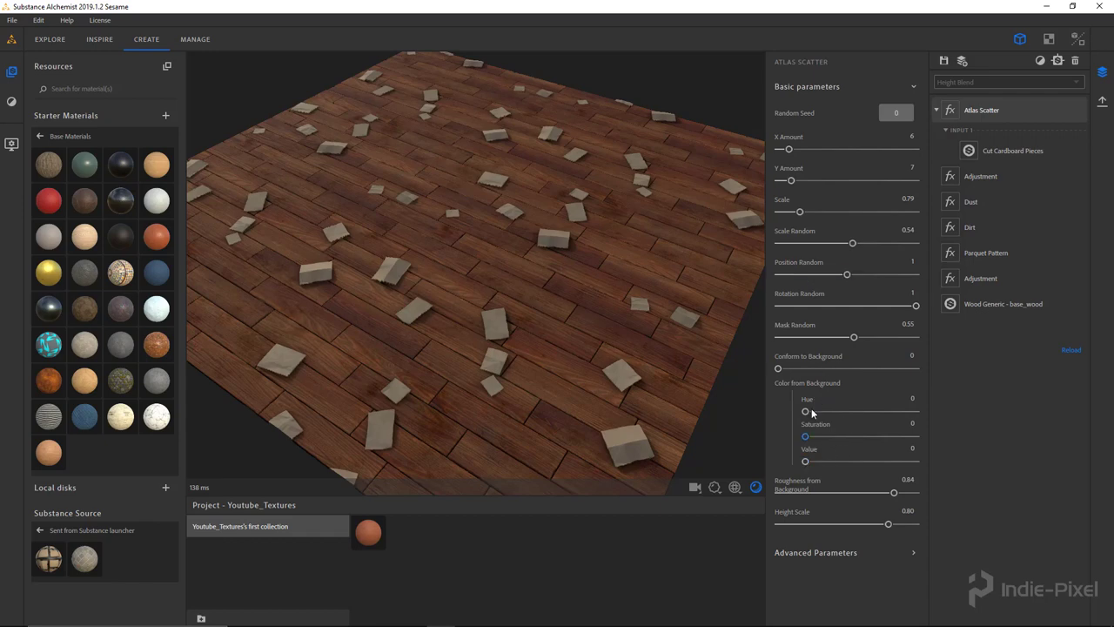
drag(807, 438, 824, 422)
mouse_move(814, 461)
mouse_down()
mouse_move(894, 474)
mouse_move(813, 471)
mouse_move(827, 477)
mouse_up()
scroll(660, 379, up, 5)
scroll(537, 348, down, 3)
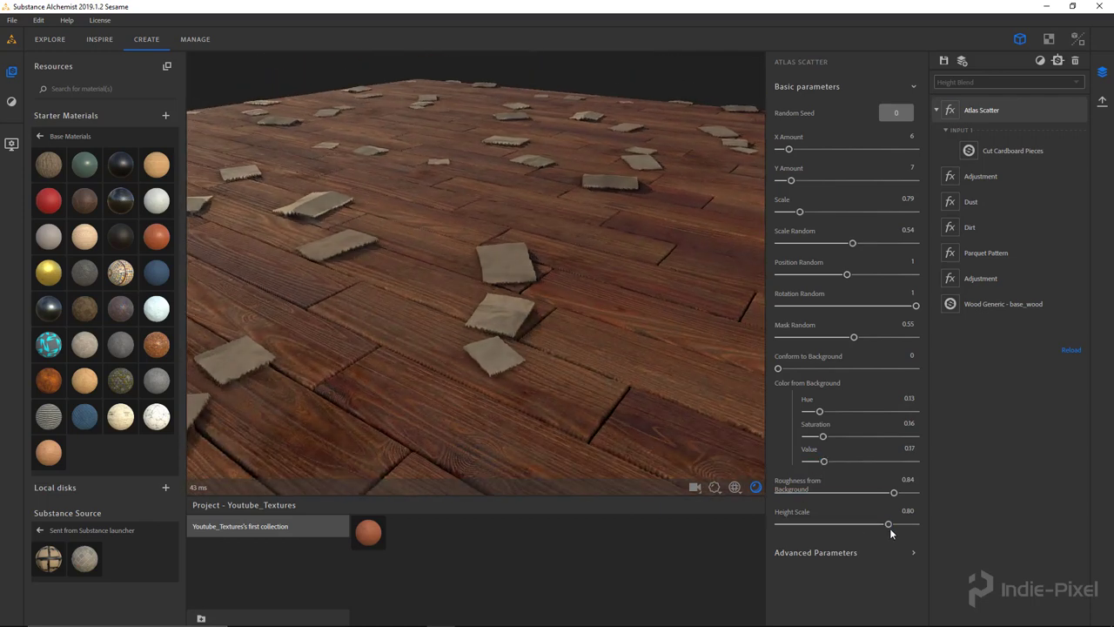
drag(867, 525, 891, 528)
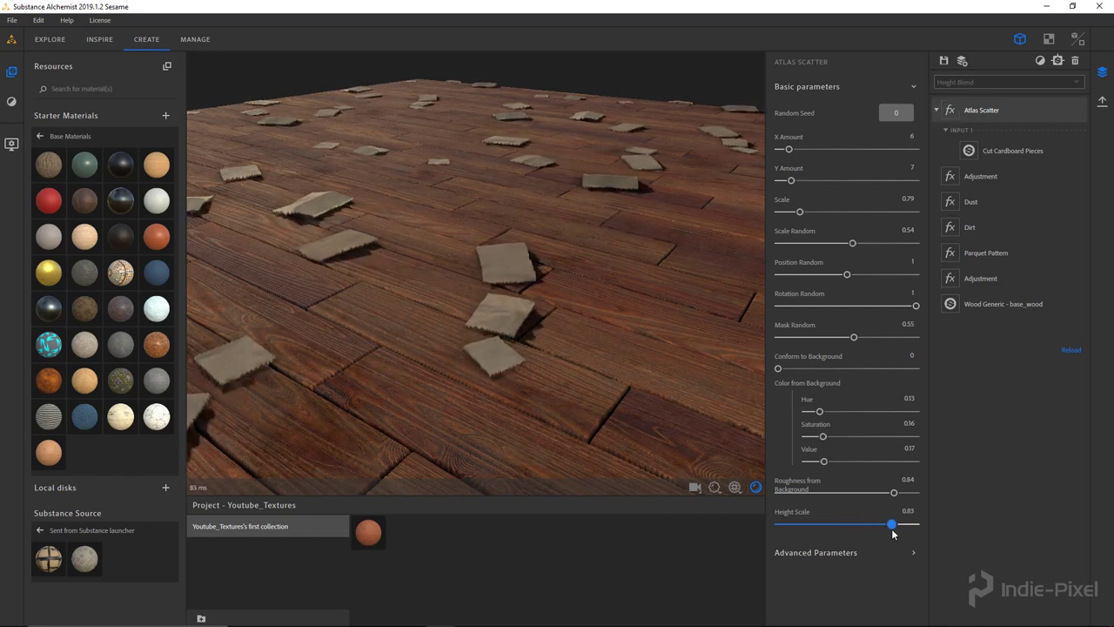
Set the Cut Cardboard Pieces input's Ambient Occlusion Intensity to 0.71 and Normal Intensity to 0.62, lower its Height Position, and reselect Atlas Scatter.
click(1010, 151)
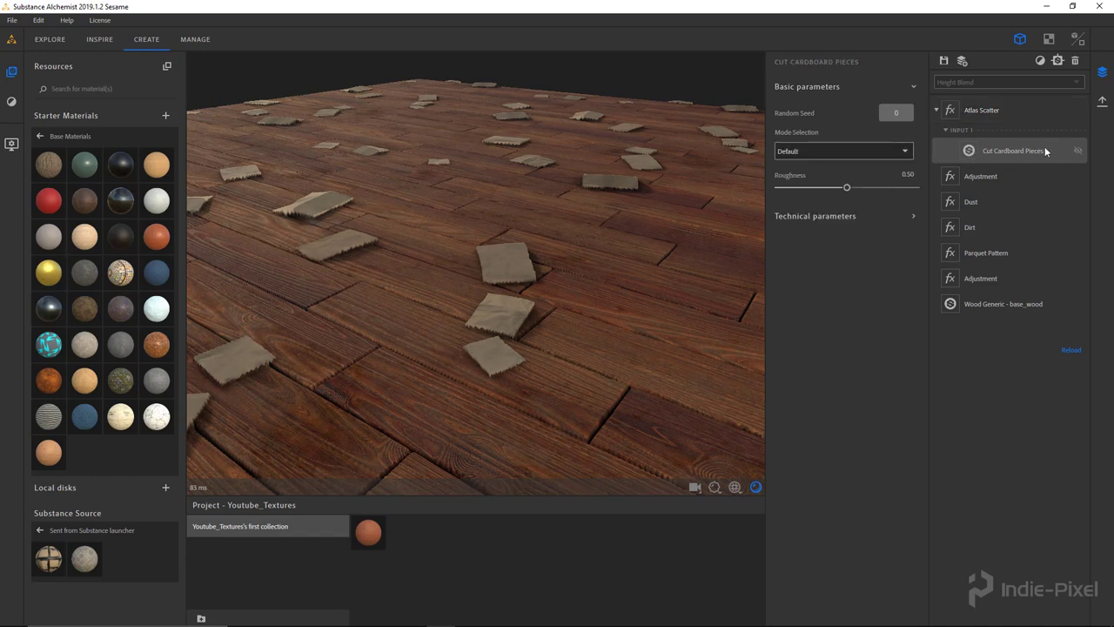
click(892, 214)
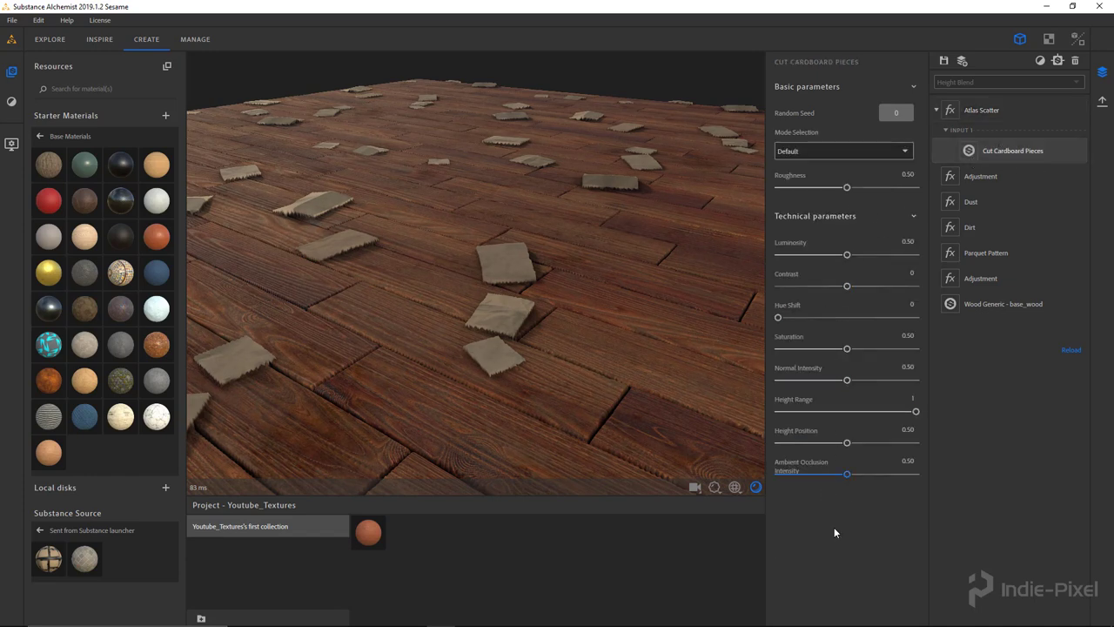
drag(847, 473, 876, 485)
mouse_move(847, 380)
mouse_down()
mouse_move(899, 382)
mouse_move(865, 381)
mouse_up()
scroll(526, 292, up, 3)
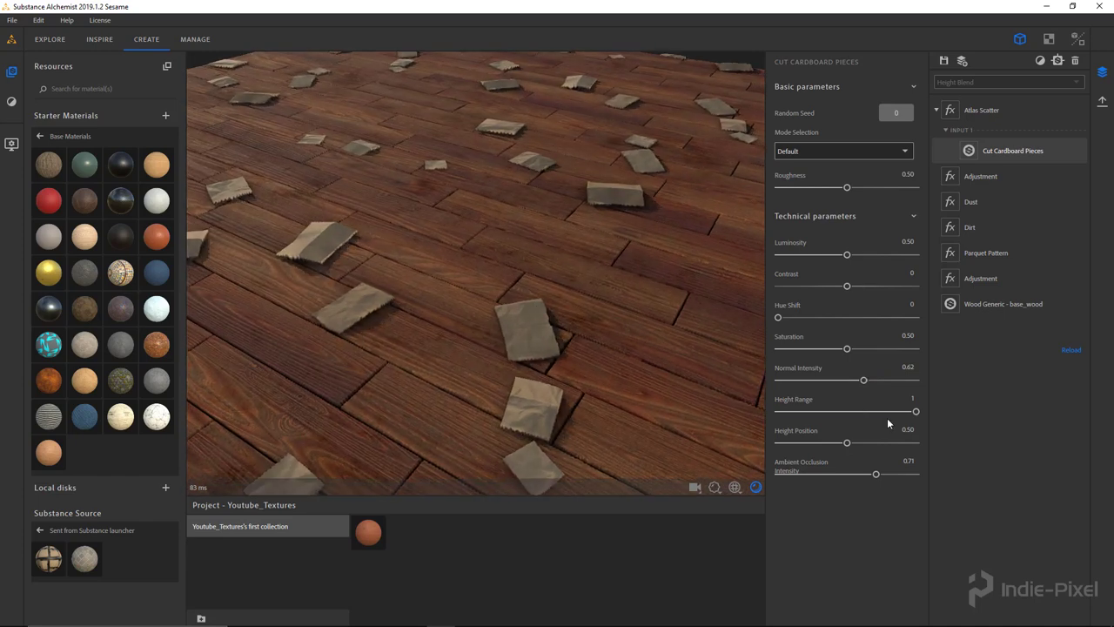
drag(848, 443, 826, 452)
click(982, 109)
scroll(566, 374, down, 3)
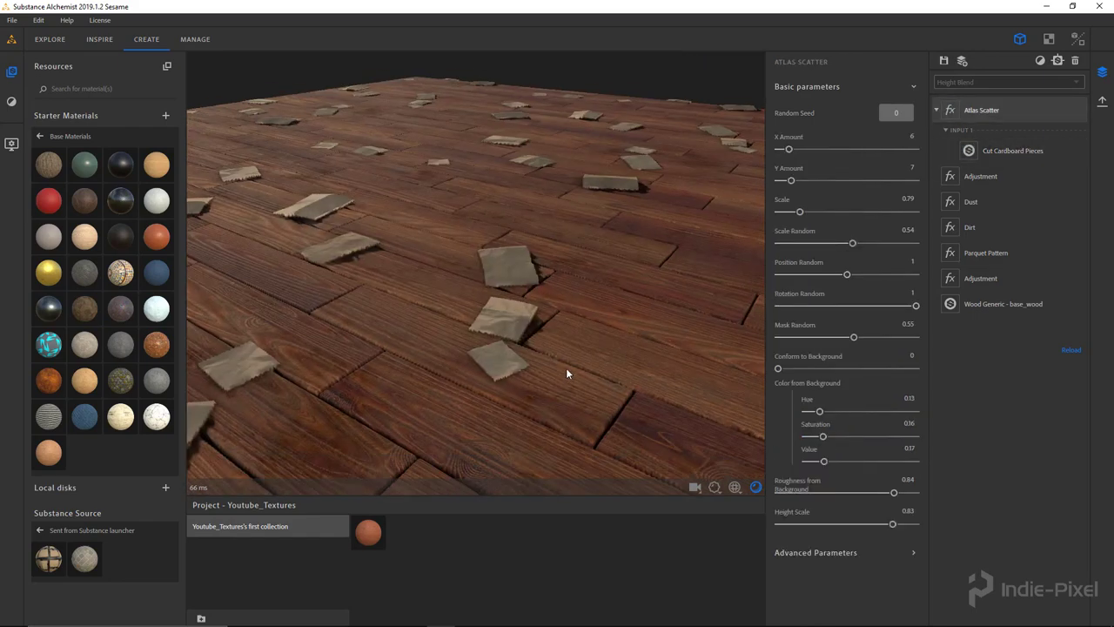
Set the viewport shader's Displacement quality to 0.84 and Displacement amplitude to 0.03.
scroll(566, 369, down, 3)
drag(548, 343, 501, 301)
scroll(460, 277, up, 5)
drag(477, 258, 472, 294)
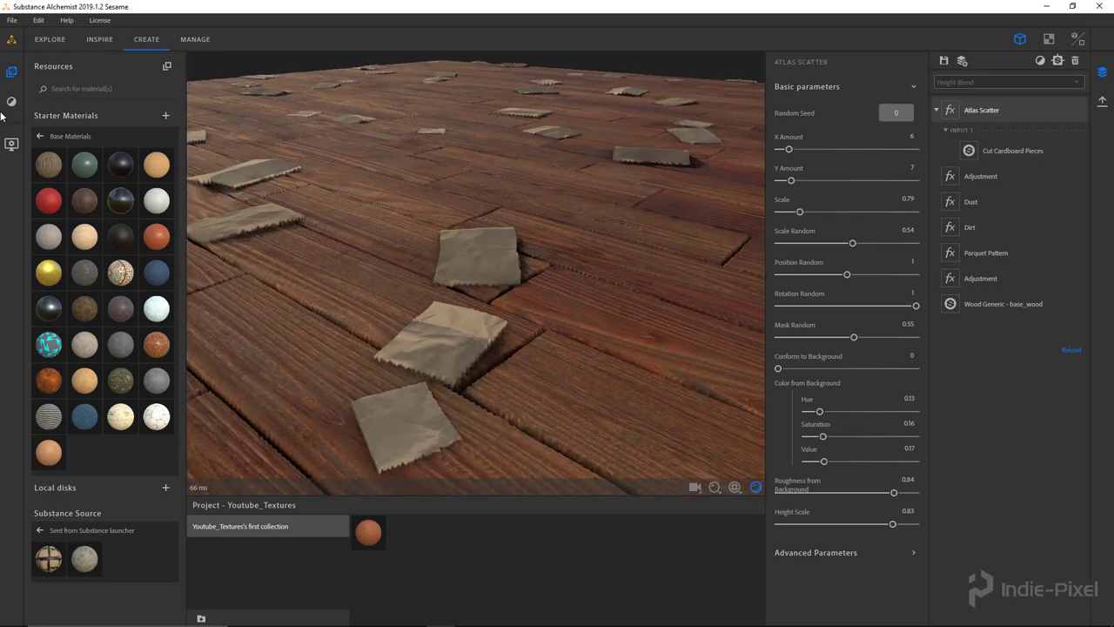
click(11, 143)
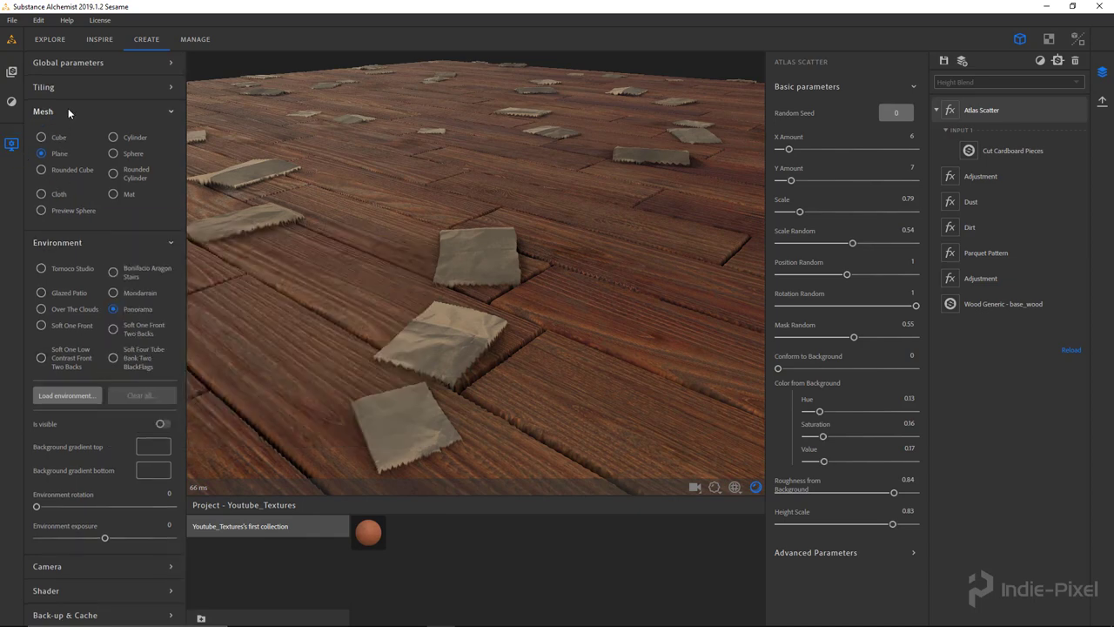
click(137, 594)
scroll(124, 445, down, 4)
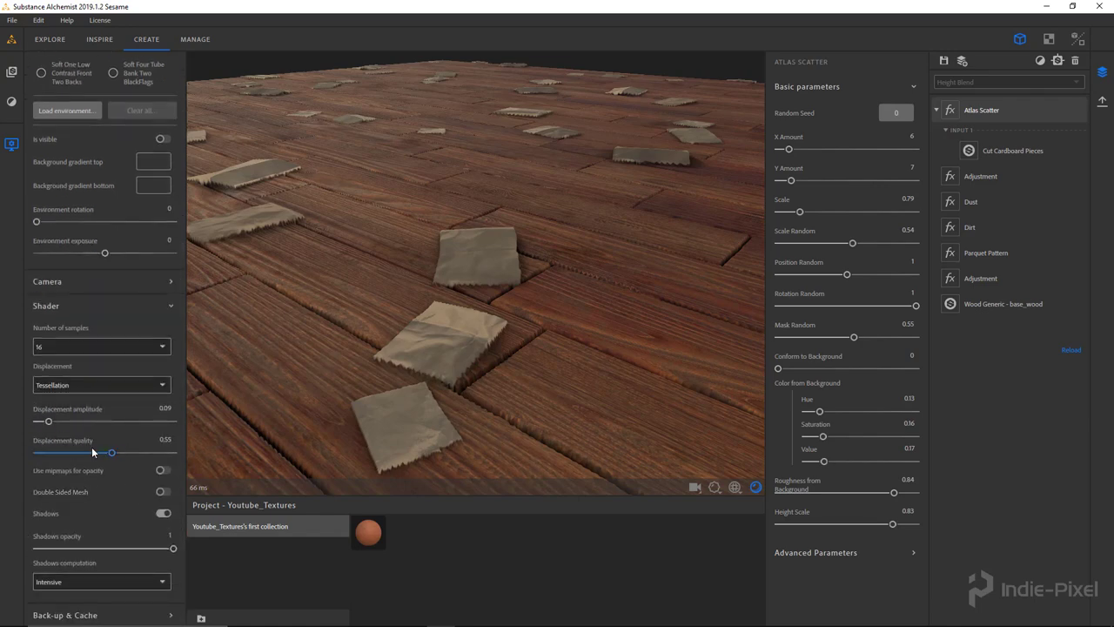
drag(113, 452, 150, 464)
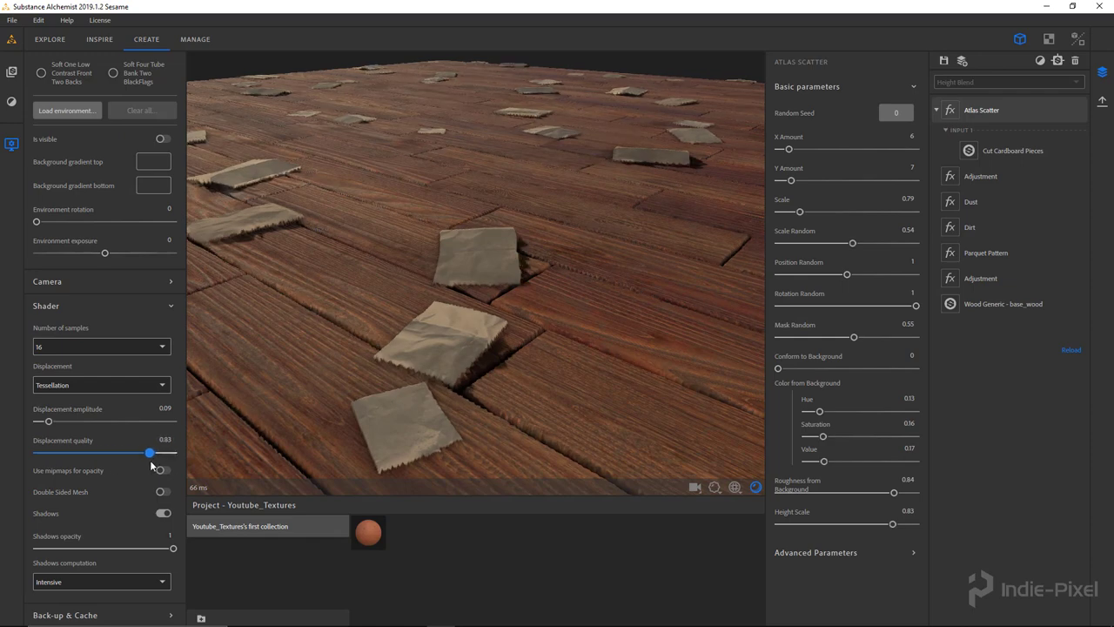
mouse_move(49, 420)
mouse_down()
mouse_move(68, 429)
mouse_move(42, 430)
mouse_up()
Set the shader's Number of samples to 32 and keep Tessellation as the displacement mode.
click(109, 346)
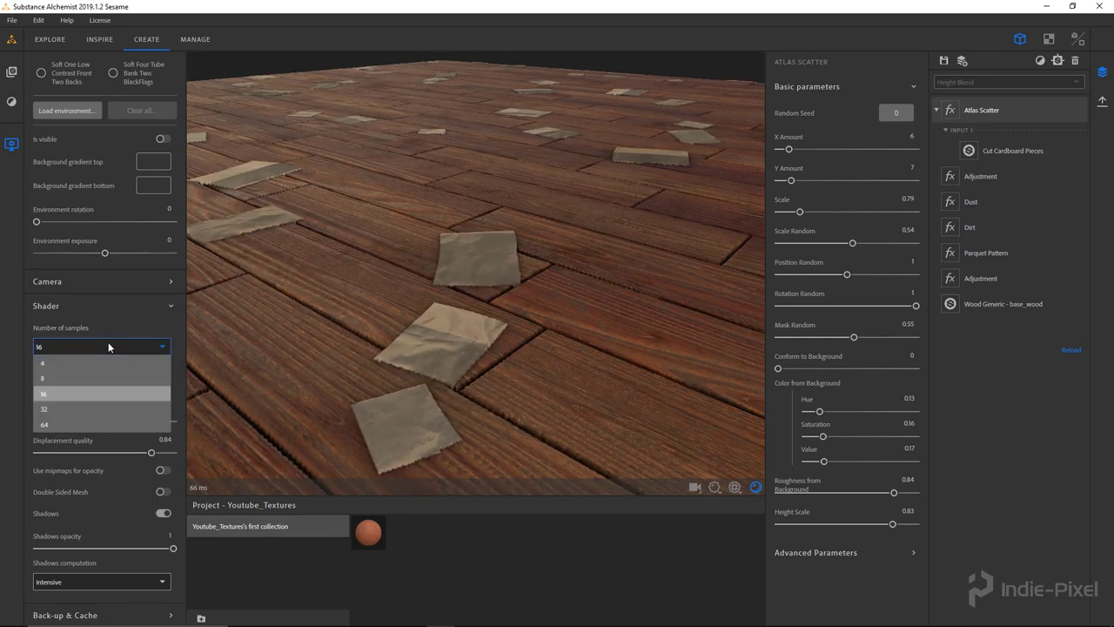
click(80, 410)
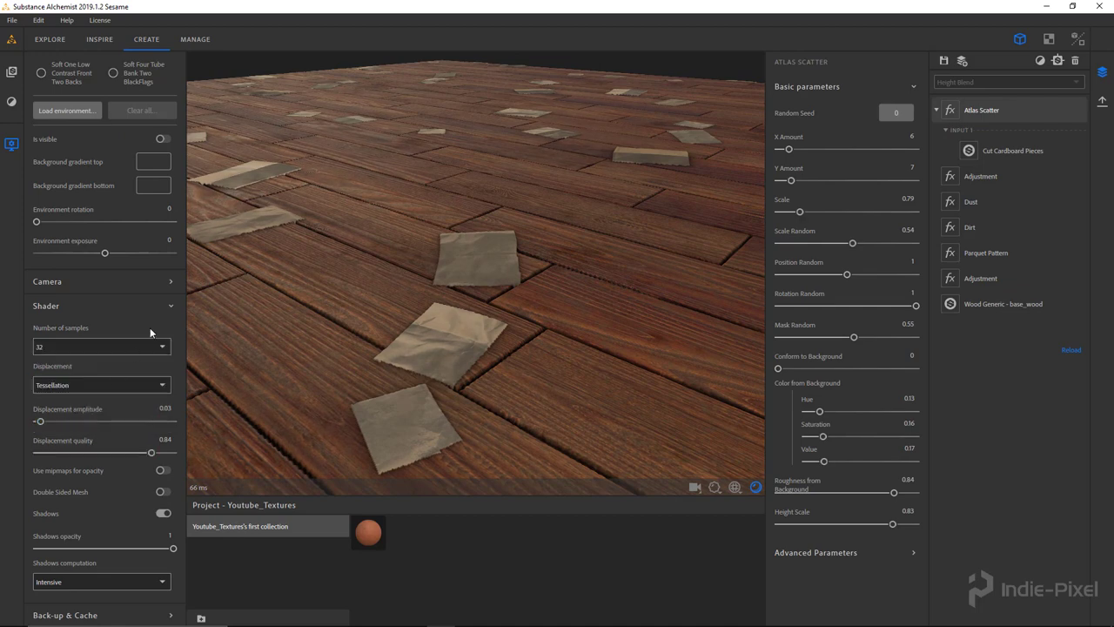
click(104, 385)
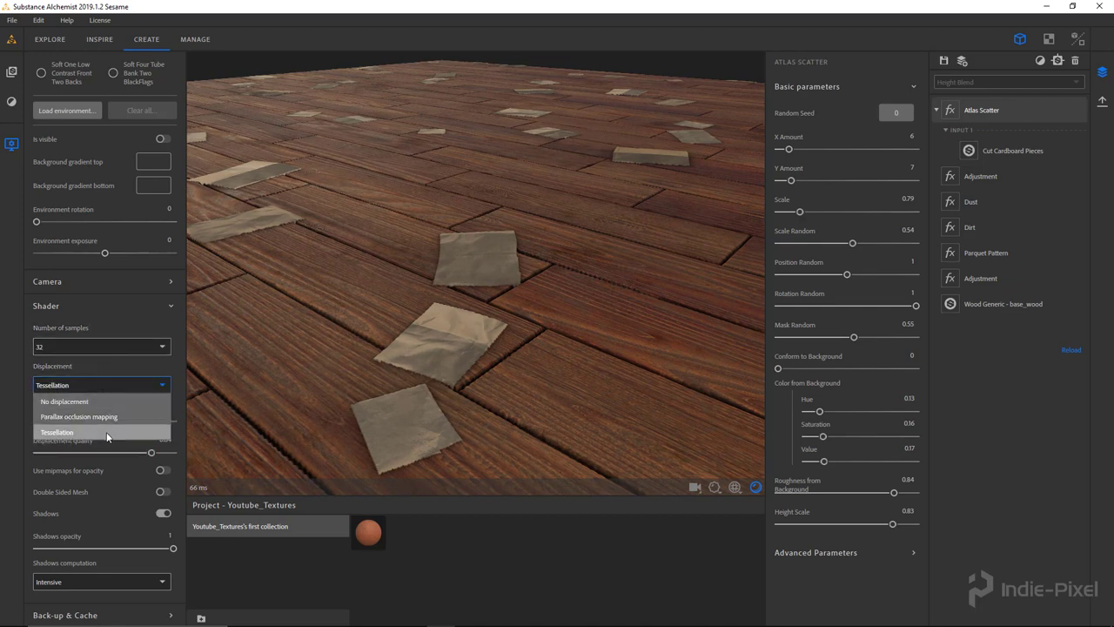
click(105, 432)
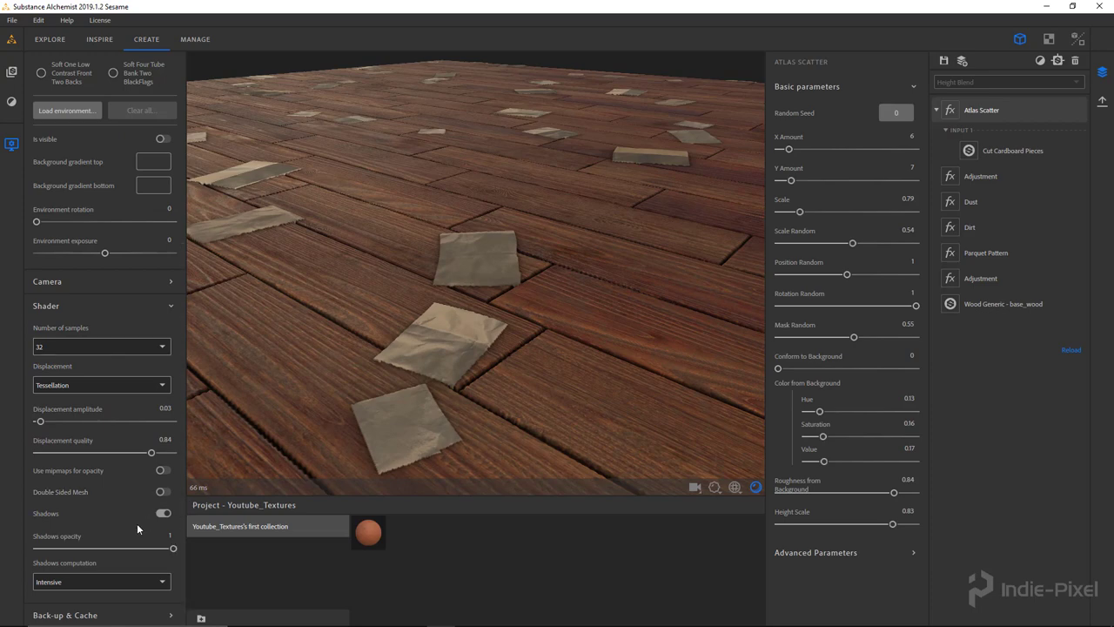
Show the filter library again and set Atlas Scatter's Color Random Saturation to 0.12.
click(12, 101)
drag(511, 347, 505, 316)
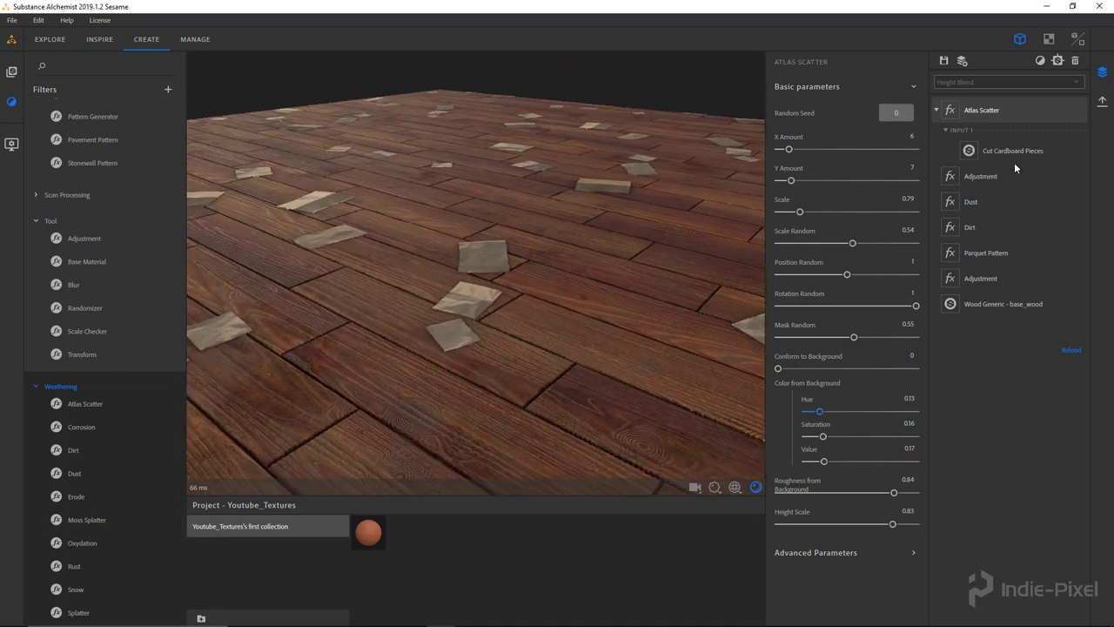
click(912, 549)
drag(538, 340, 540, 364)
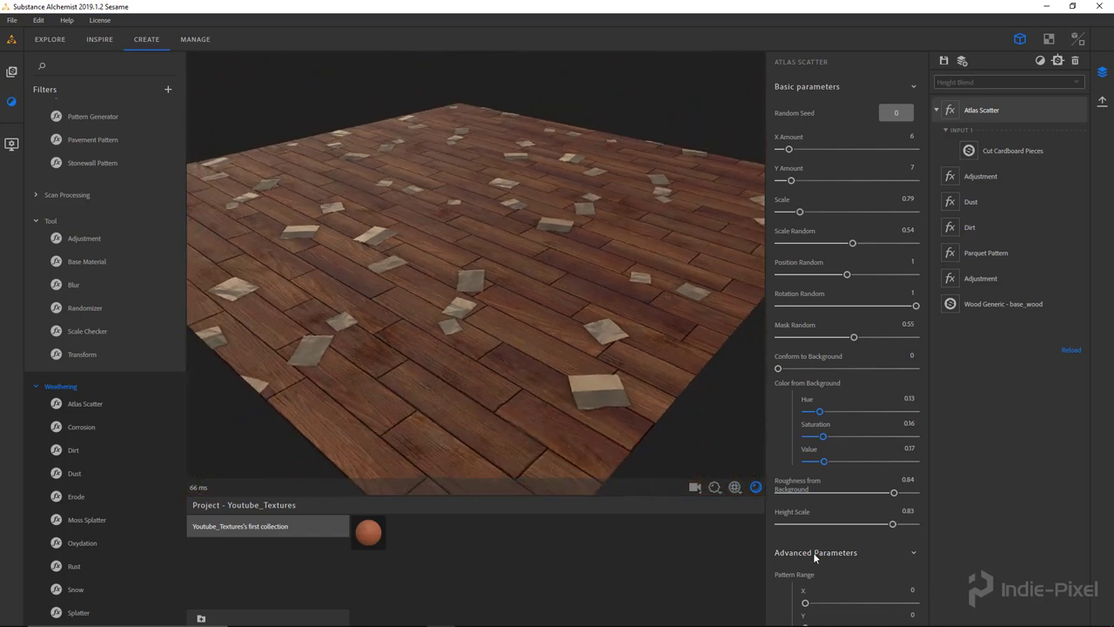
scroll(867, 519, down, 5)
scroll(869, 518, down, 2)
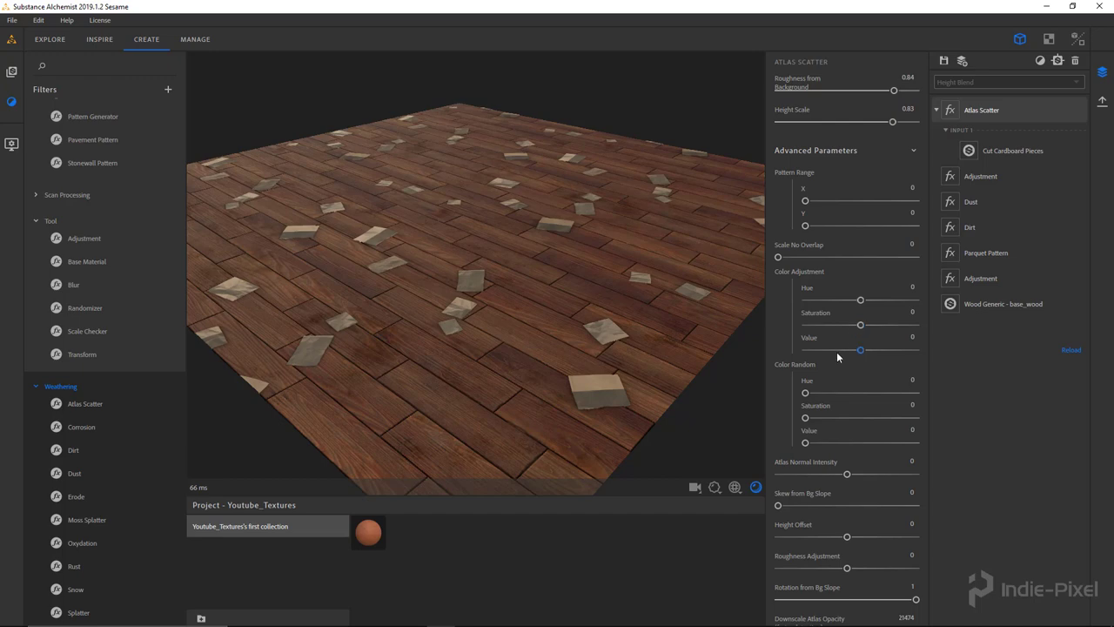
mouse_move(807, 397)
mouse_down()
mouse_move(831, 398)
mouse_move(810, 399)
mouse_move(830, 425)
mouse_move(819, 429)
mouse_move(805, 396)
mouse_up()
scroll(841, 394, up, 10)
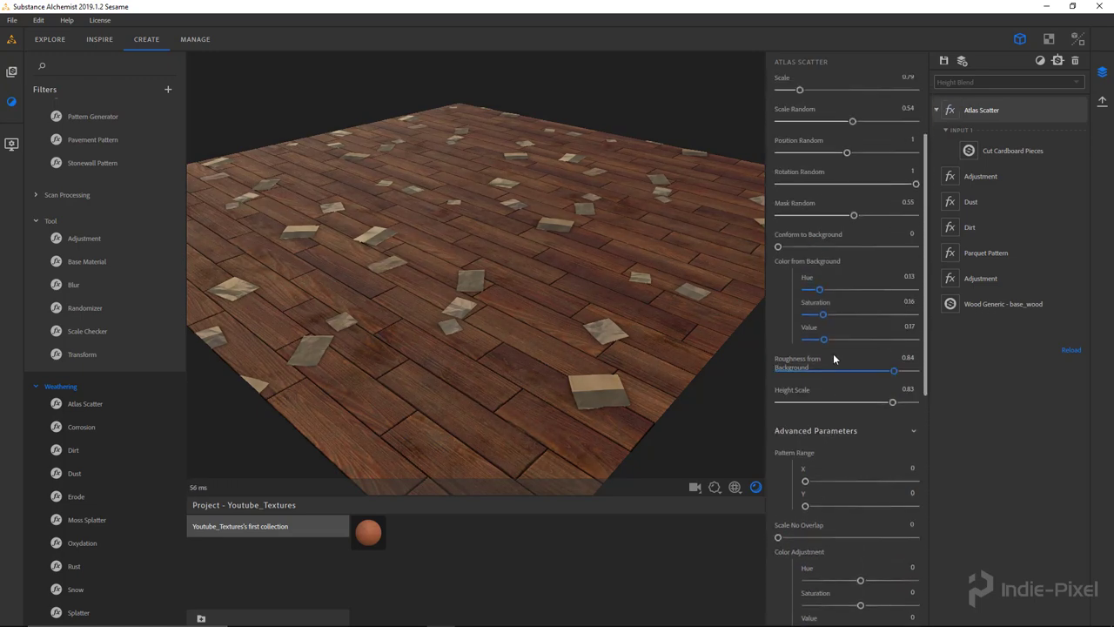
Lower Atlas Scatter's Mask Random slightly and review its remaining advanced parameters and the scattered cardboard on the floor.
mouse_move(859, 343)
mouse_down()
mouse_move(836, 347)
mouse_move(846, 349)
mouse_up()
scroll(836, 355, down, 7)
scroll(834, 356, down, 7)
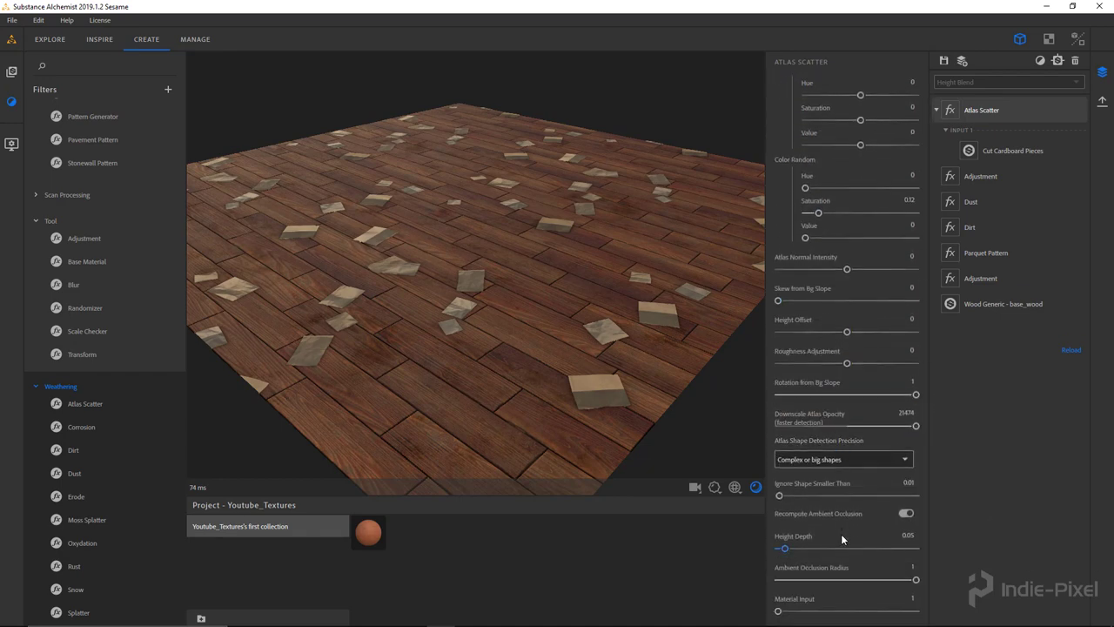
scroll(452, 253, up, 1)
drag(515, 338, 436, 239)
mouse_move(456, 619)
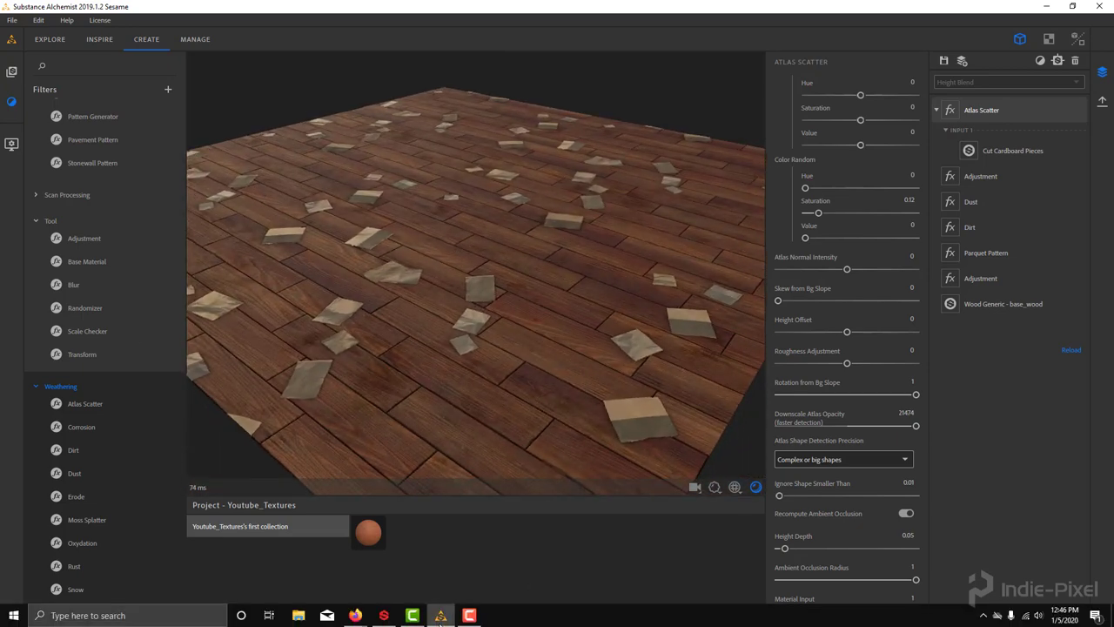
Switch to the Substance launcher and send the Cigarette Butts 02 debris atlas to Substance Alchemist, then return to Alchemist.
click(384, 615)
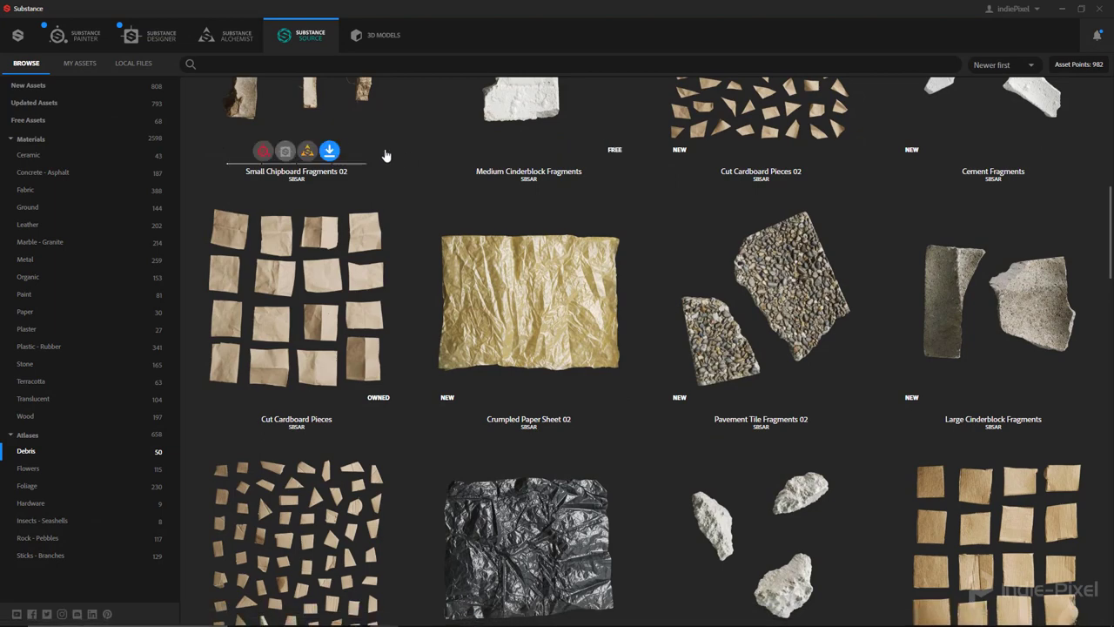
scroll(890, 310, up, 5)
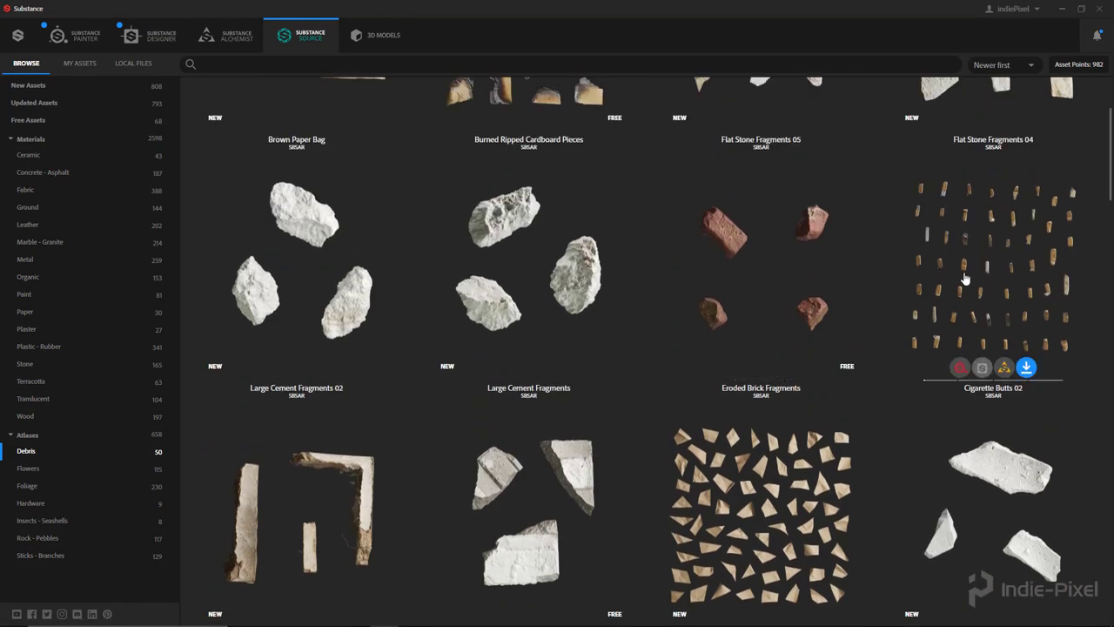
scroll(1073, 313, up, 1)
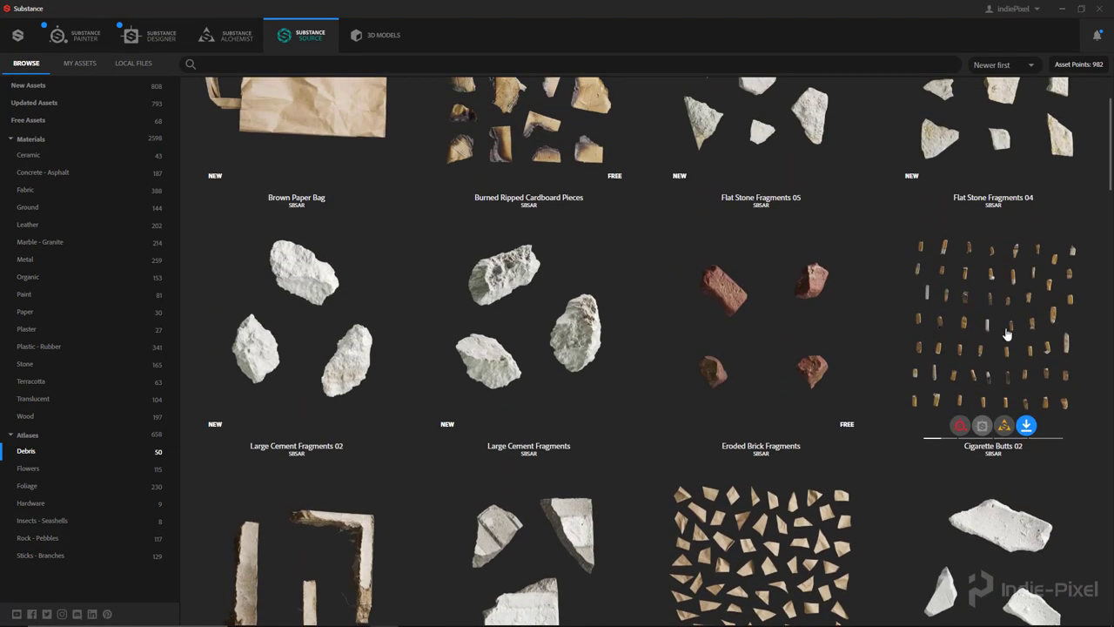
click(1005, 426)
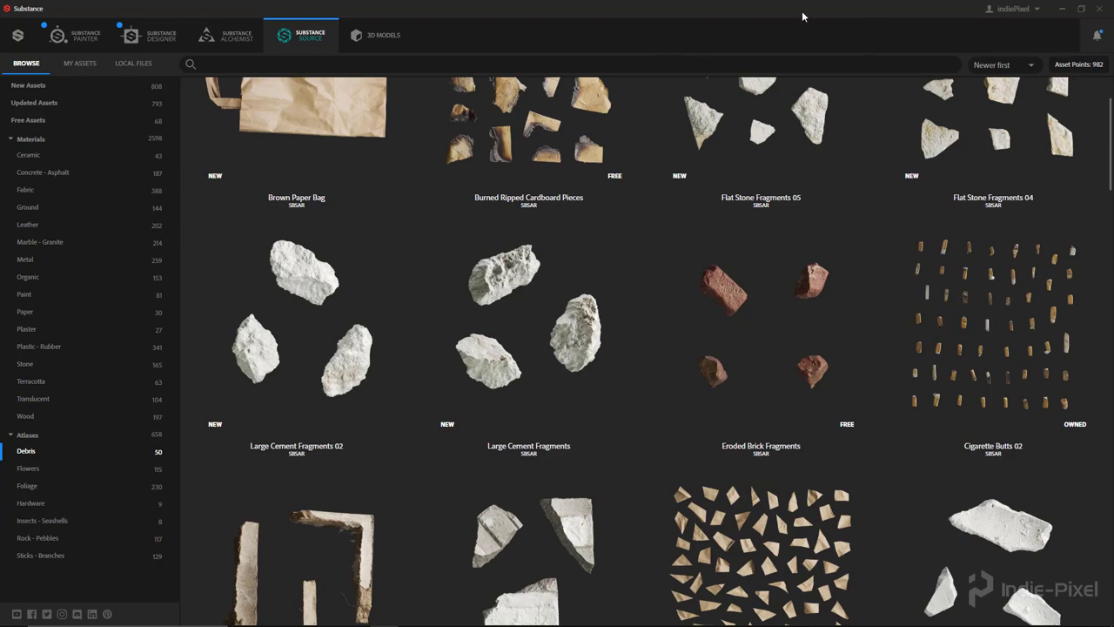
click(1062, 10)
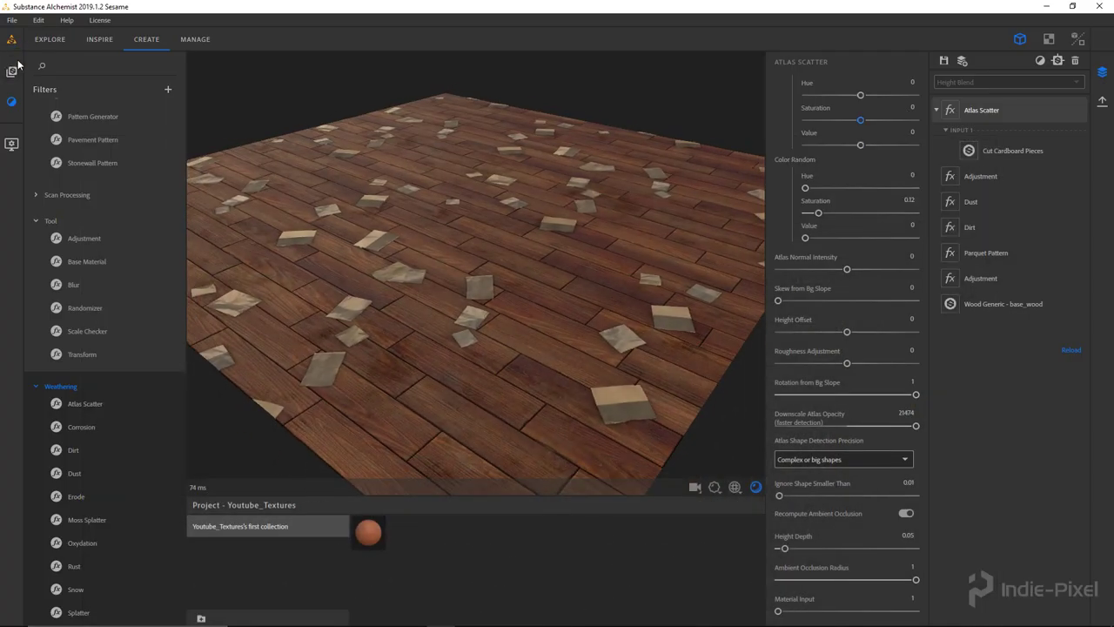
Check the received atlas in the resources, then add a second Atlas Scatter filter above the cardboard one in the layer stack.
click(13, 70)
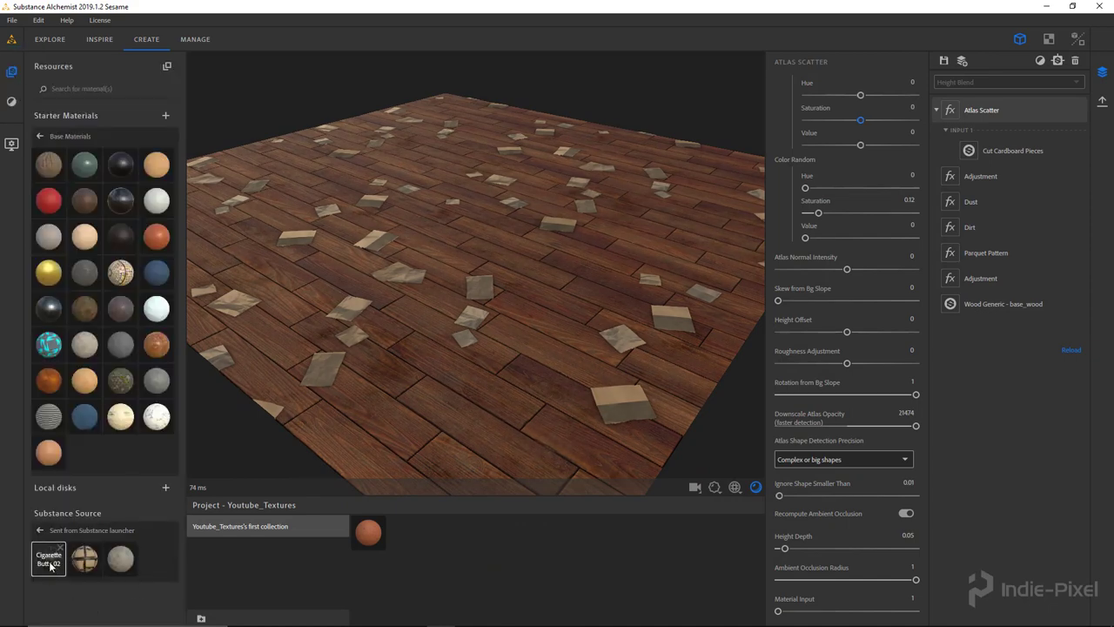
click(937, 110)
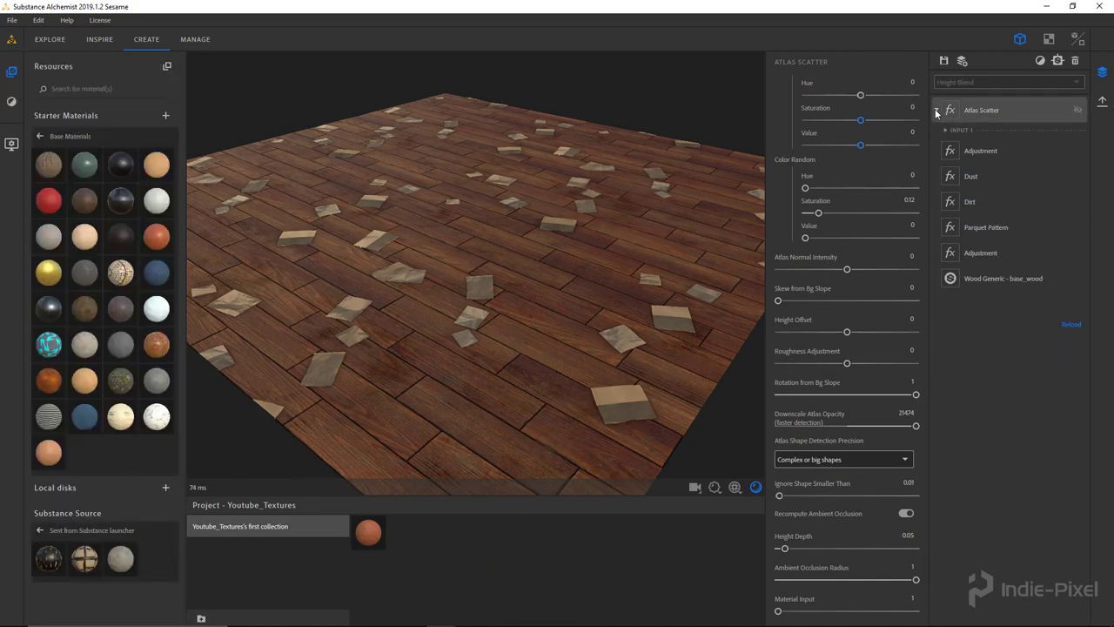
click(12, 104)
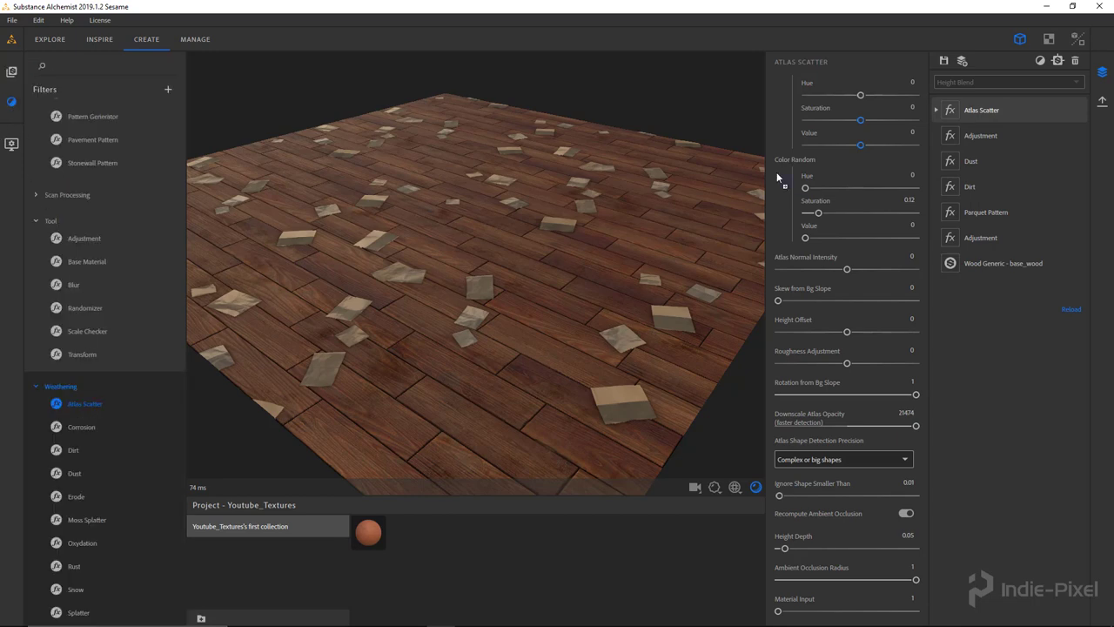
drag(1004, 100, 1006, 101)
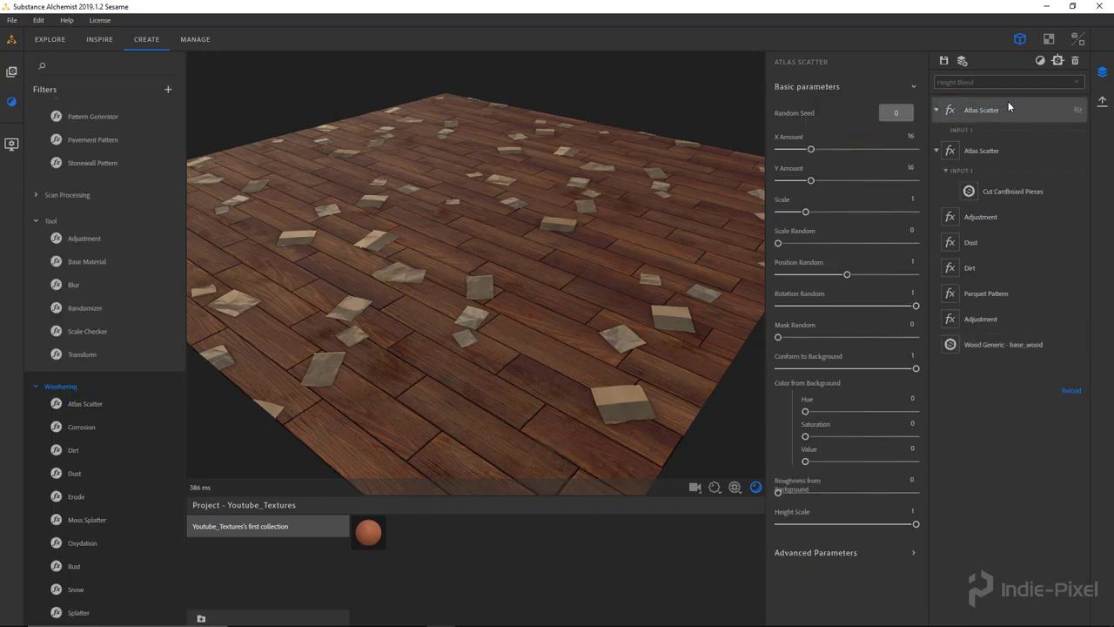
Assign the Cigarette Butts 02 atlas as the input of the new topmost Atlas Scatter and look over the floor.
click(11, 73)
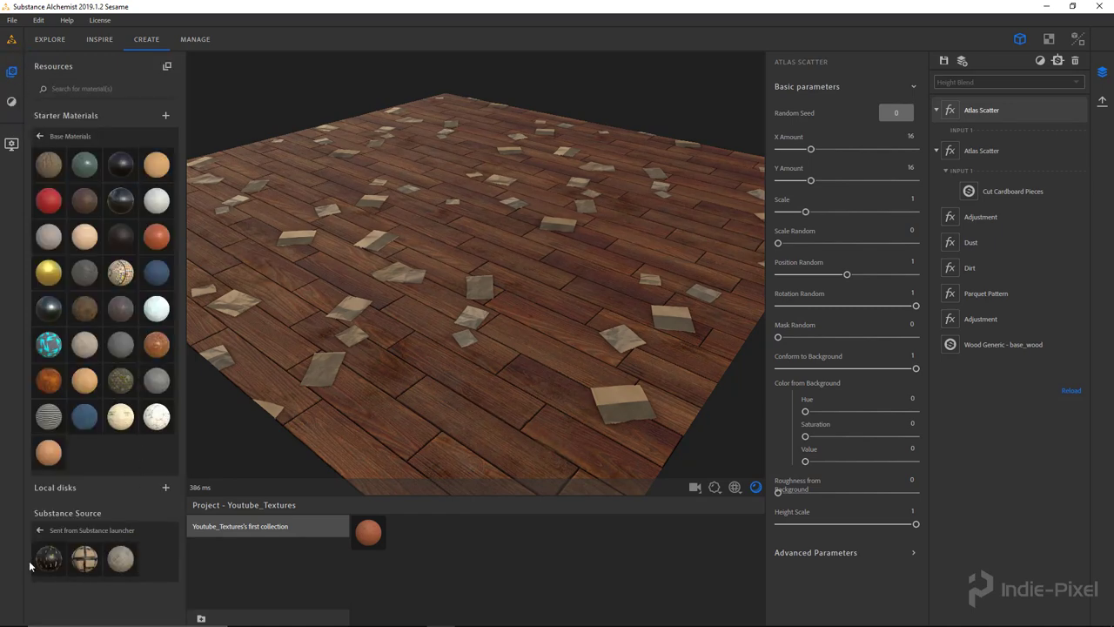
drag(48, 562, 993, 137)
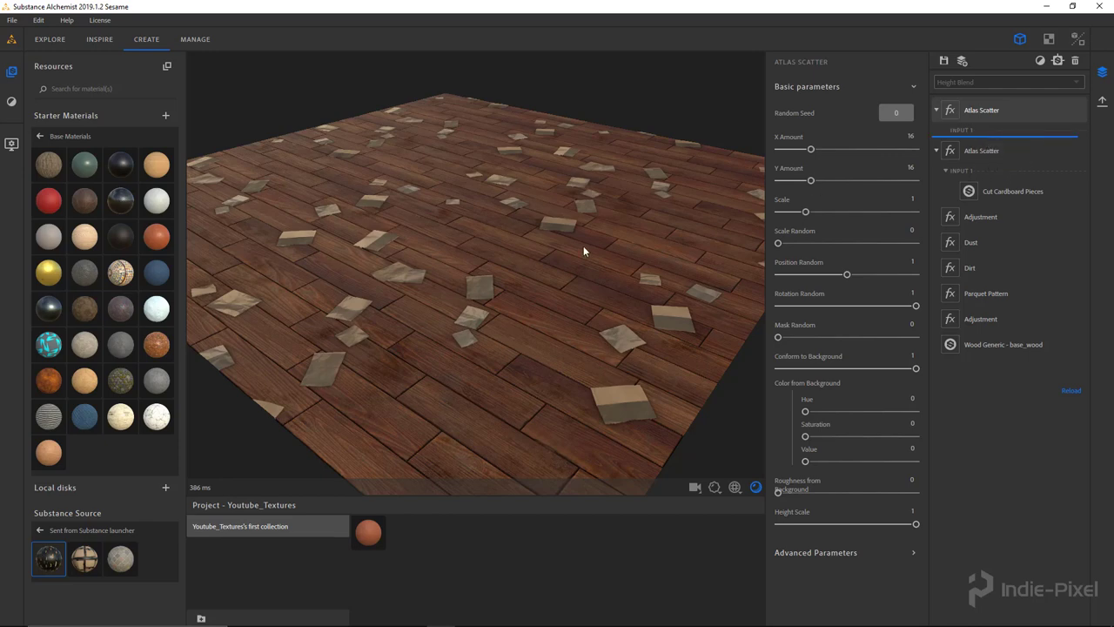
drag(492, 296, 516, 294)
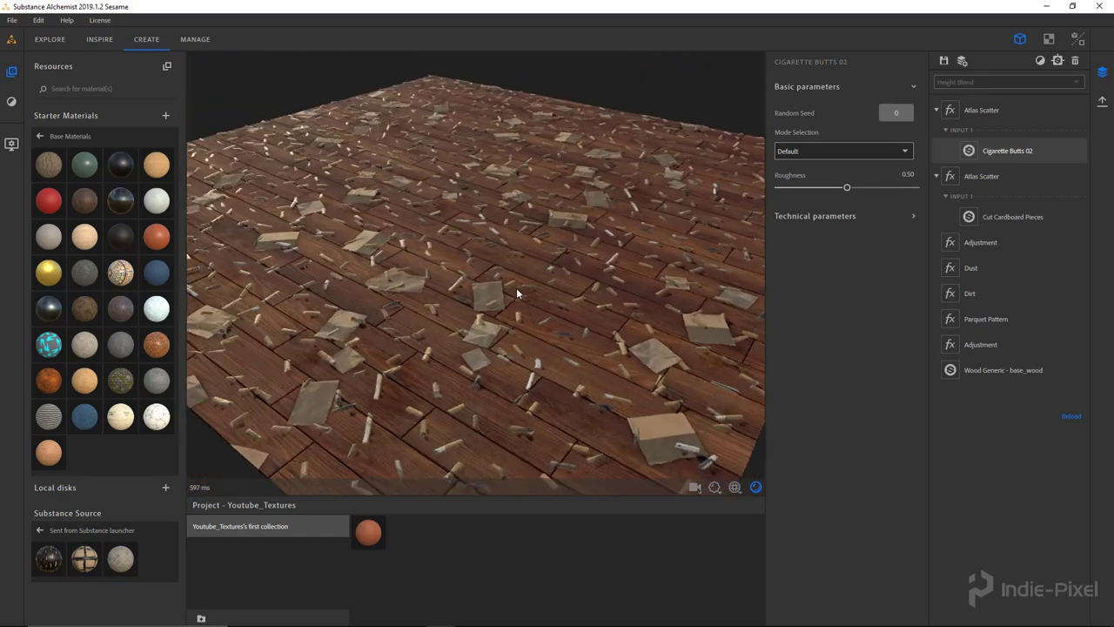
click(1003, 154)
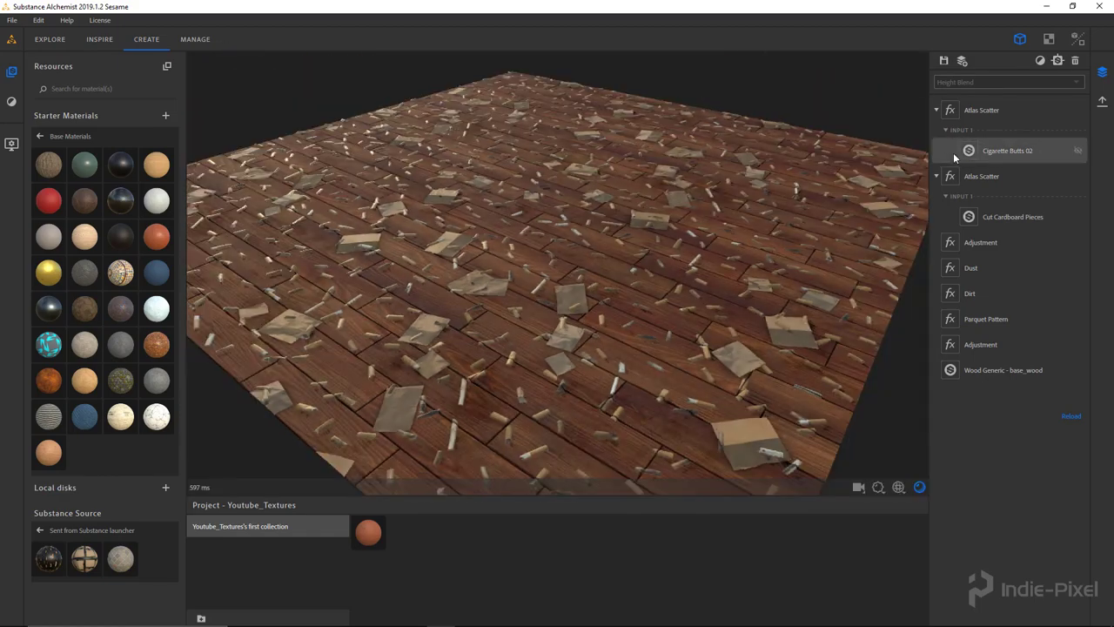
Set the cigarette butts' Atlas Scatter Scale Random to 0.31, with Scale at 1 and Y Amount at 16.
click(975, 111)
drag(508, 235, 521, 204)
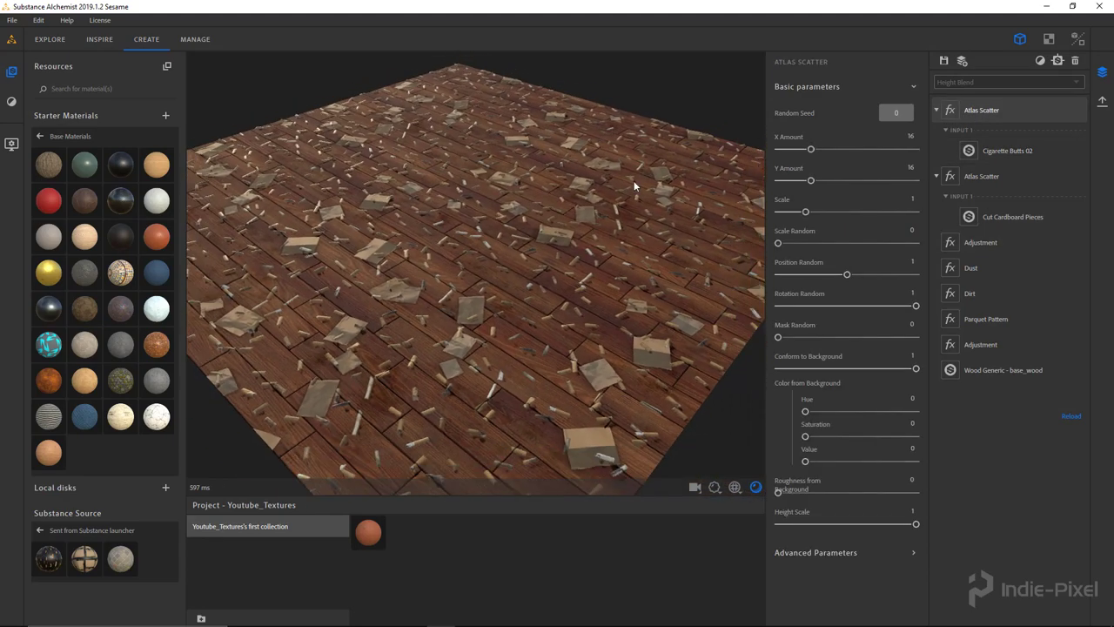
drag(780, 245, 805, 219)
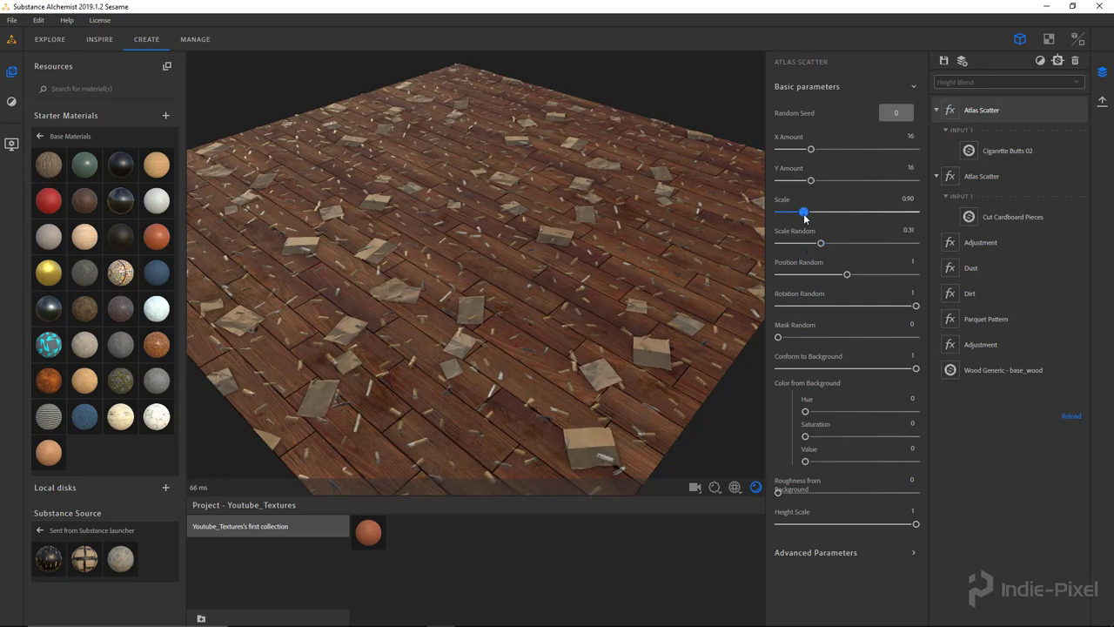
mouse_move(807, 184)
mouse_down()
mouse_move(808, 153)
mouse_move(813, 185)
mouse_up()
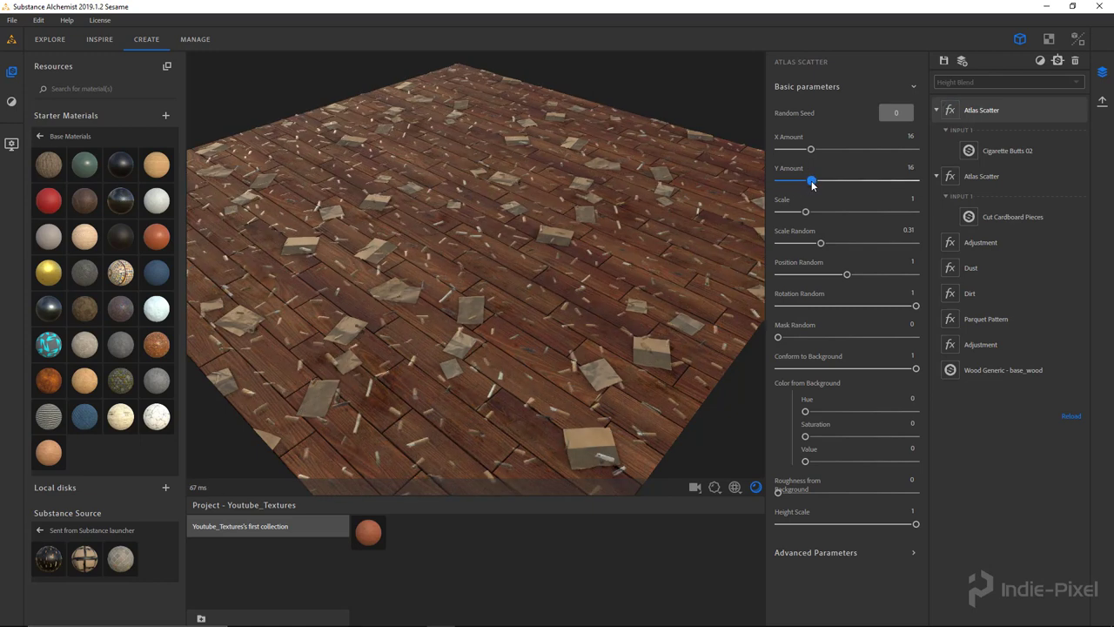
Set the cigarette butts scatter's Color from Background Value to 0.64 and enable Recompute Ambient Occlusion.
drag(648, 360, 561, 304)
drag(807, 466, 875, 469)
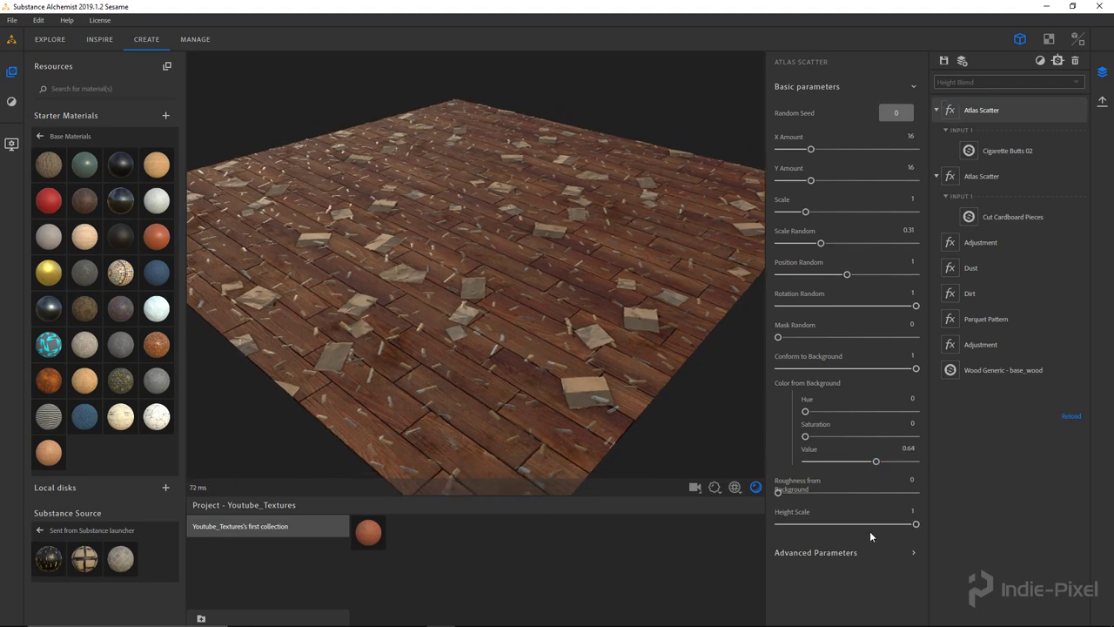
click(913, 553)
scroll(870, 455, down, 10)
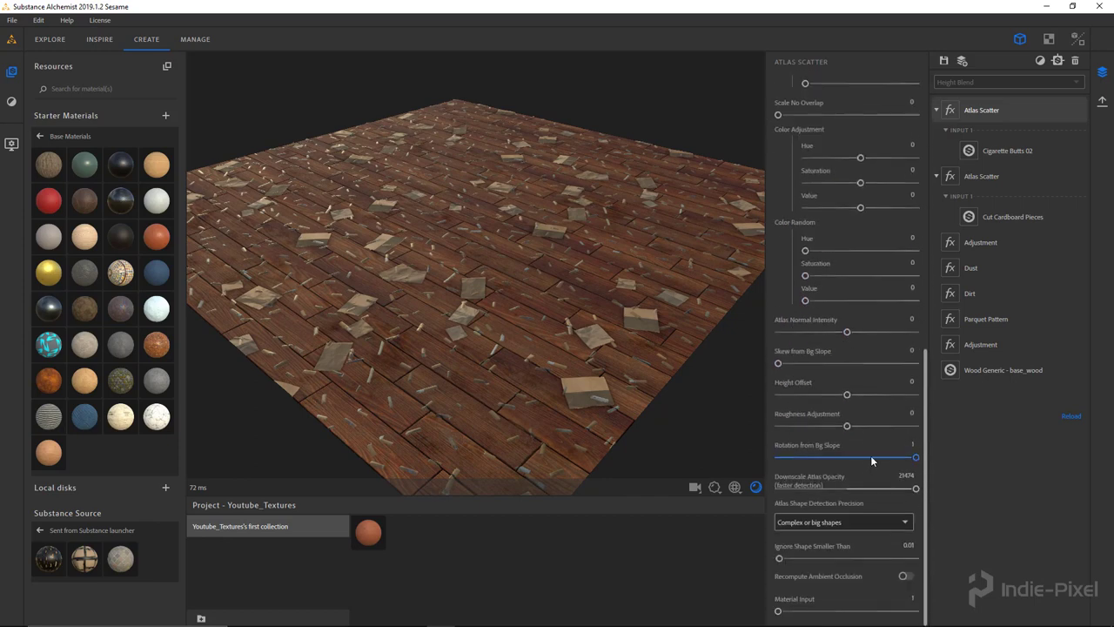
click(904, 576)
Set the cigarette butts scatter's Conform to Background to 0 and its Mask Random to 0.92.
drag(488, 330, 749, 368)
scroll(866, 461, up, 10)
drag(911, 374, 762, 370)
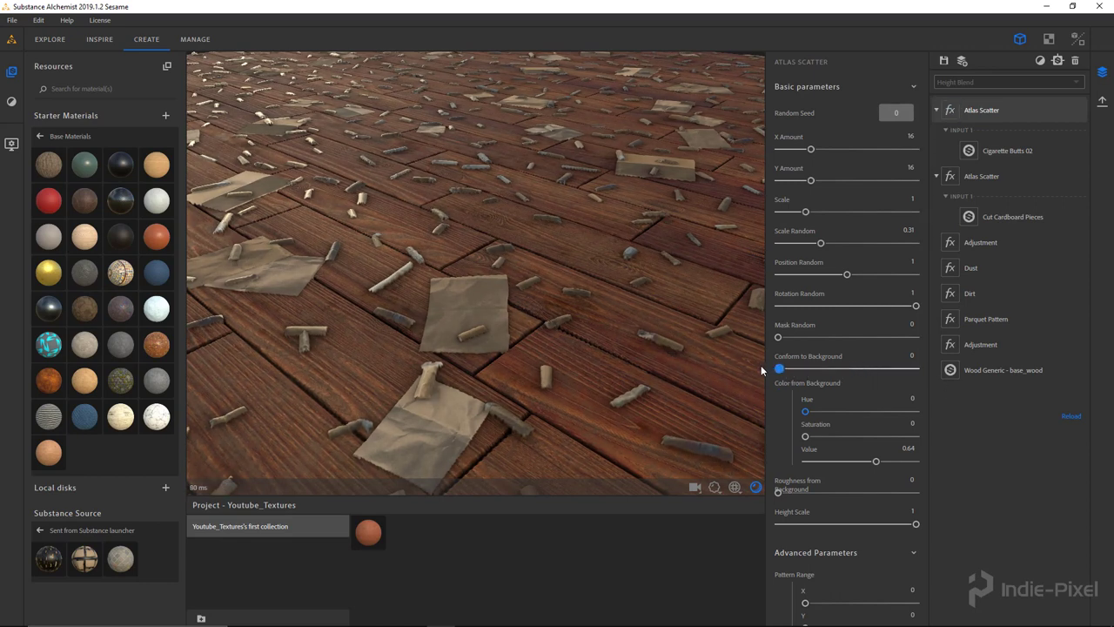
drag(429, 341, 659, 251)
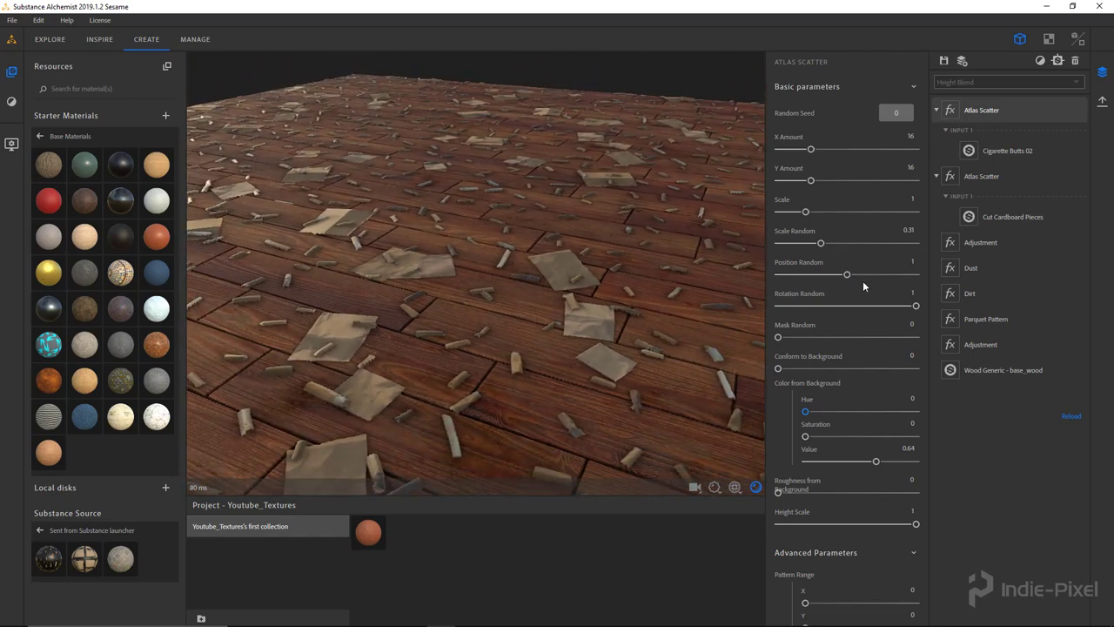
drag(774, 341, 905, 347)
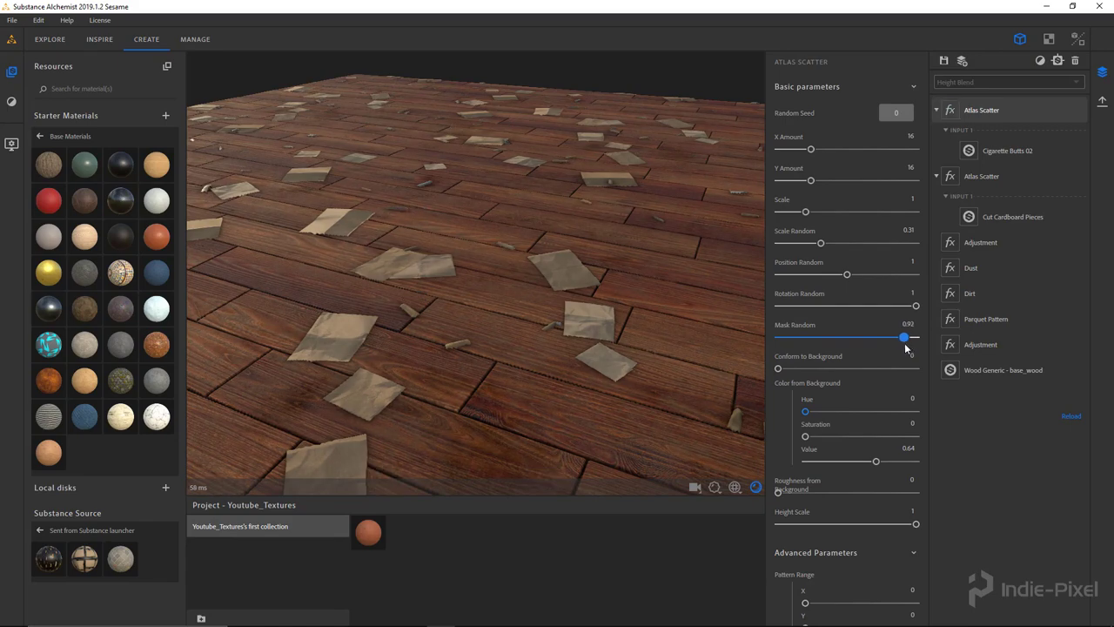
drag(540, 357, 468, 328)
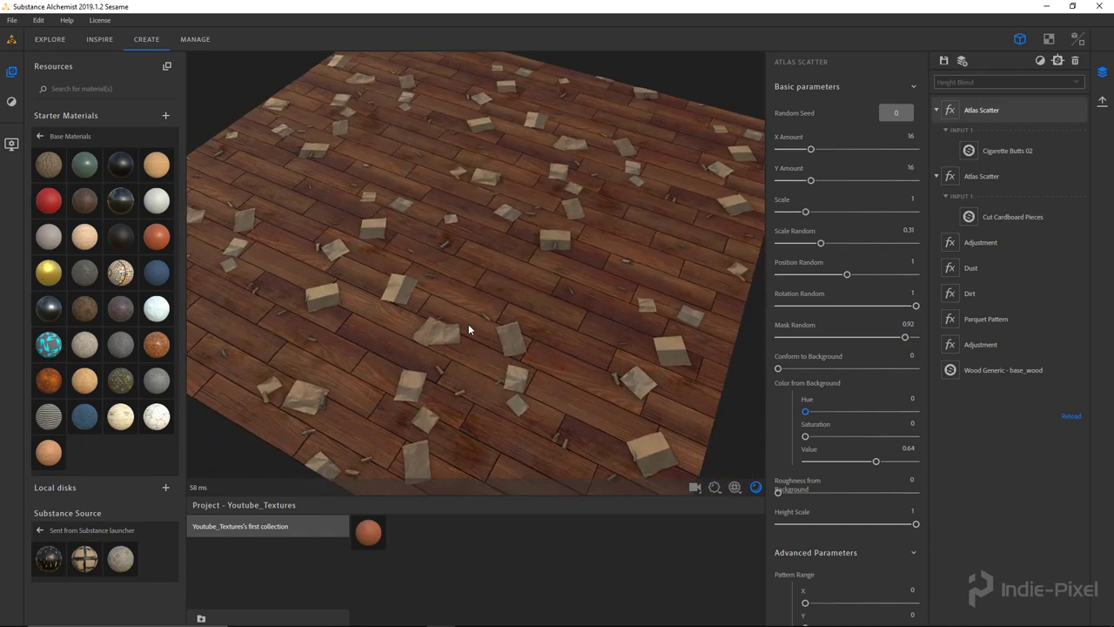
Select the cardboard pieces' Atlas Scatter and set its Scale to 1.07.
click(966, 177)
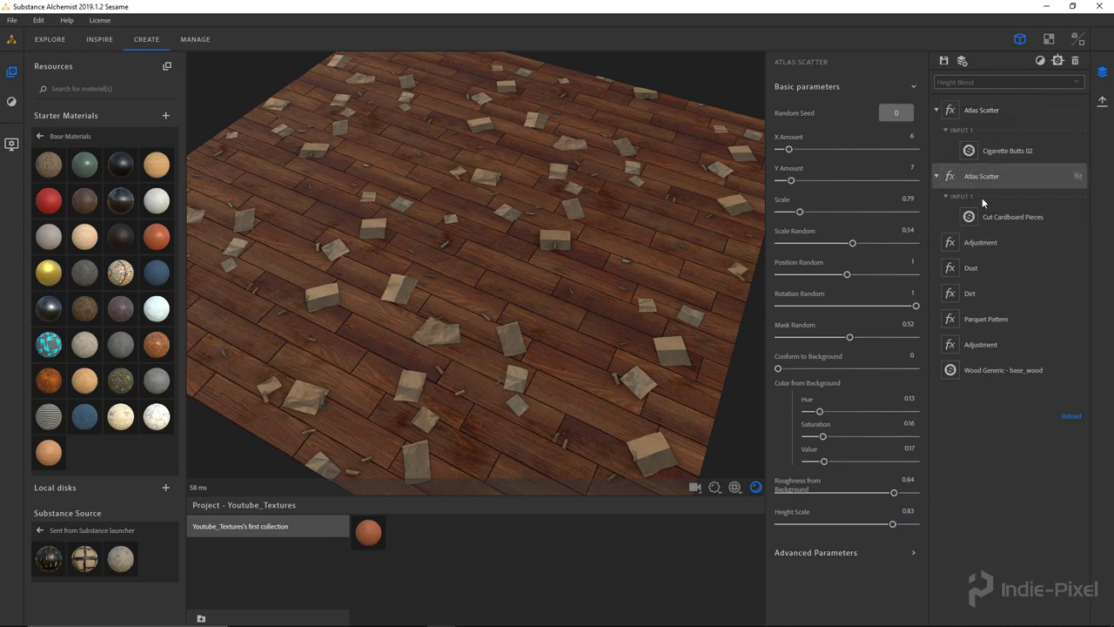
drag(627, 282, 569, 269)
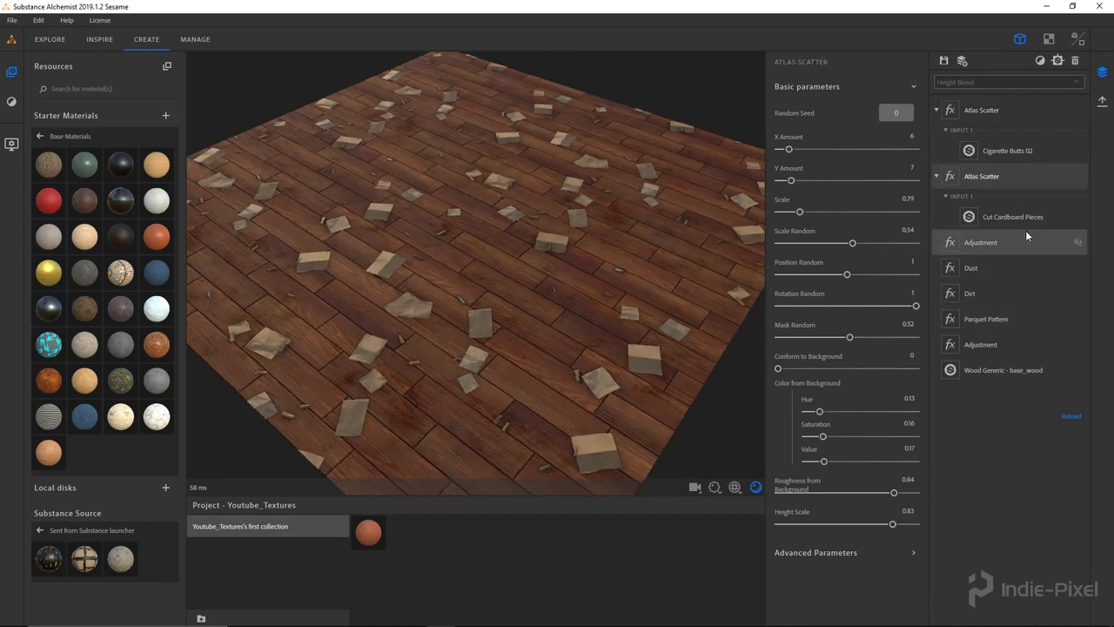
click(806, 219)
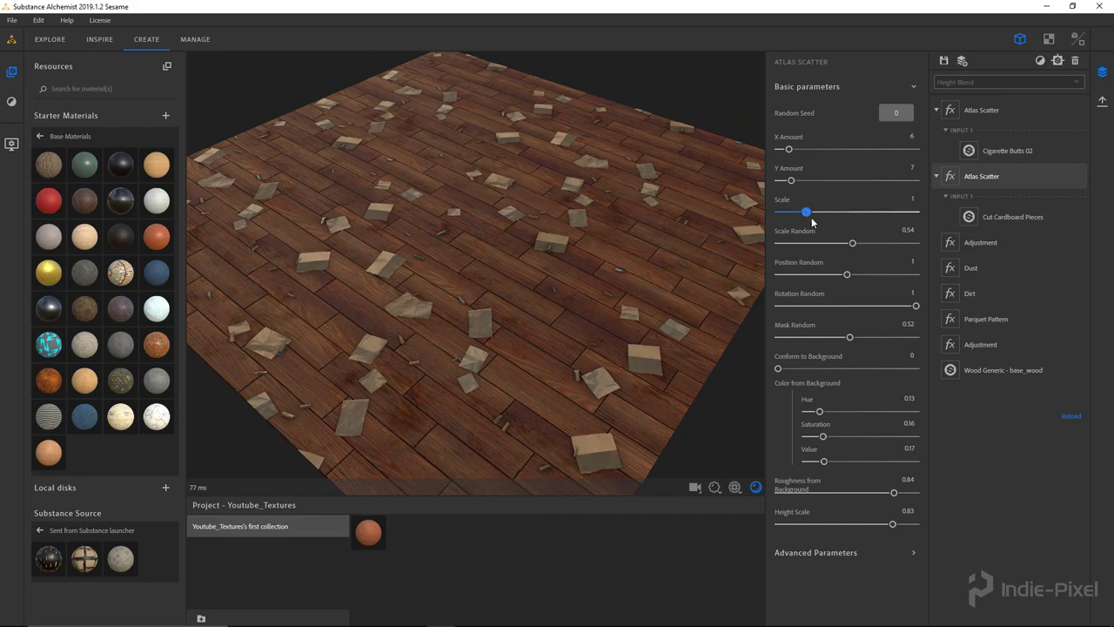
drag(806, 221, 809, 221)
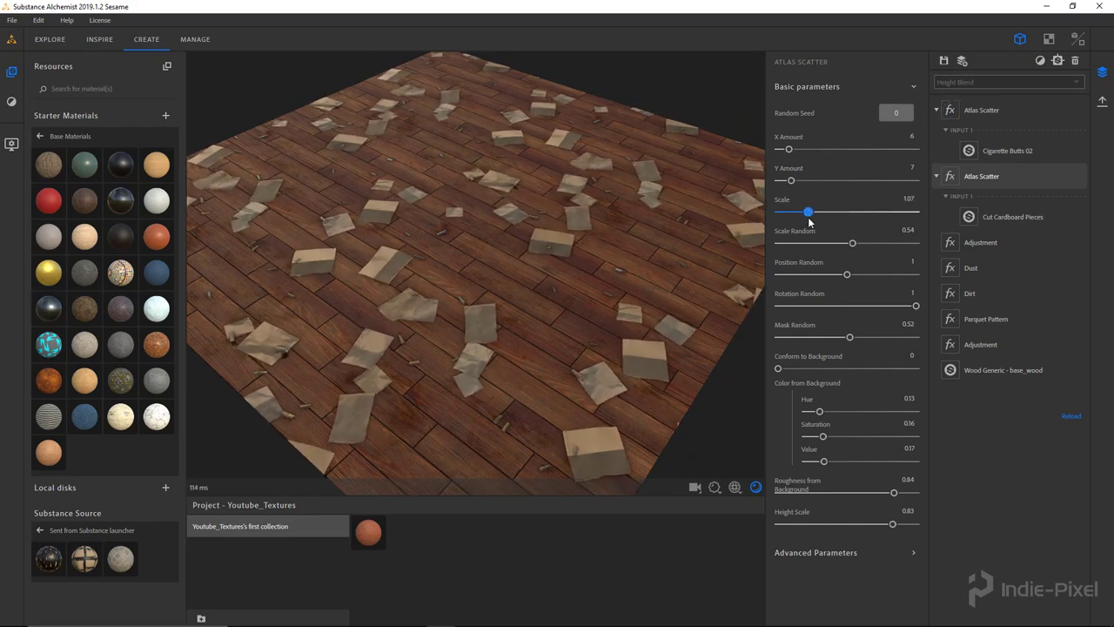
Set the cardboard scatter's Height Scale to 1 and its Roughness from Background to 0.77.
drag(456, 320, 607, 400)
drag(891, 519, 914, 524)
drag(566, 390, 516, 253)
scroll(516, 253, up, 6)
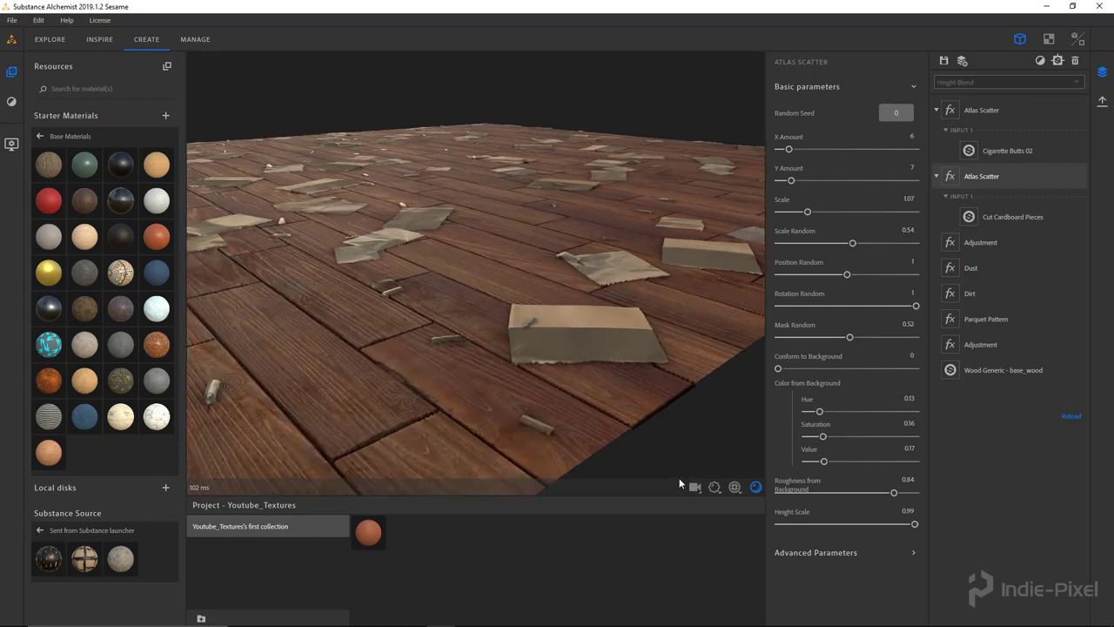
drag(895, 493, 885, 493)
click(920, 525)
drag(920, 525, 895, 526)
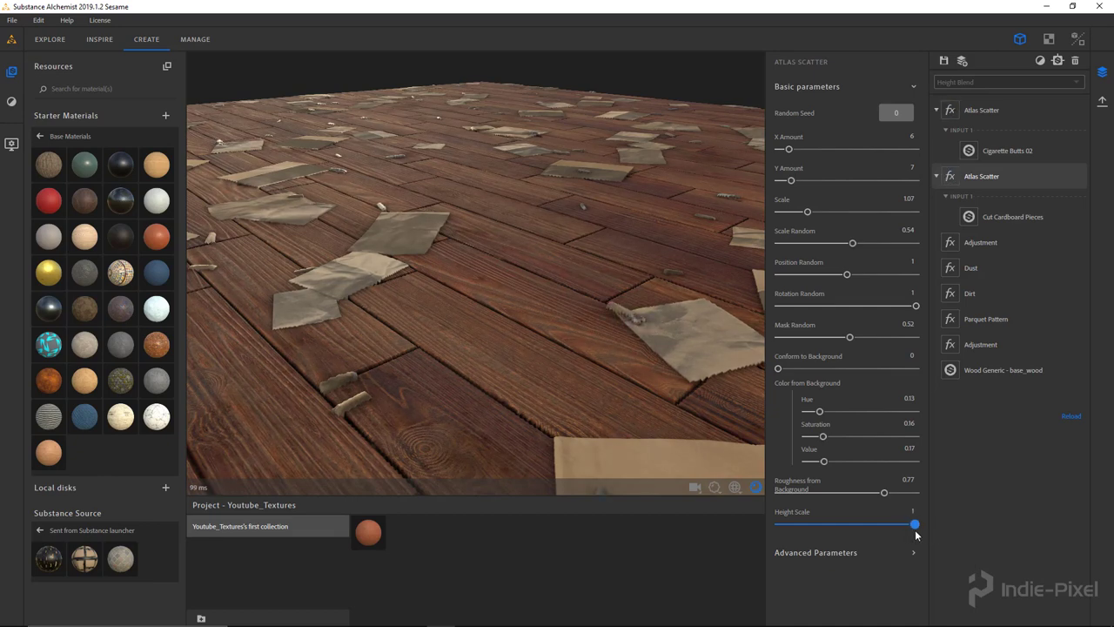
Set the Height Position of the Cut Cardboard Pieces material to 0.62 in its technical parameters.
click(992, 217)
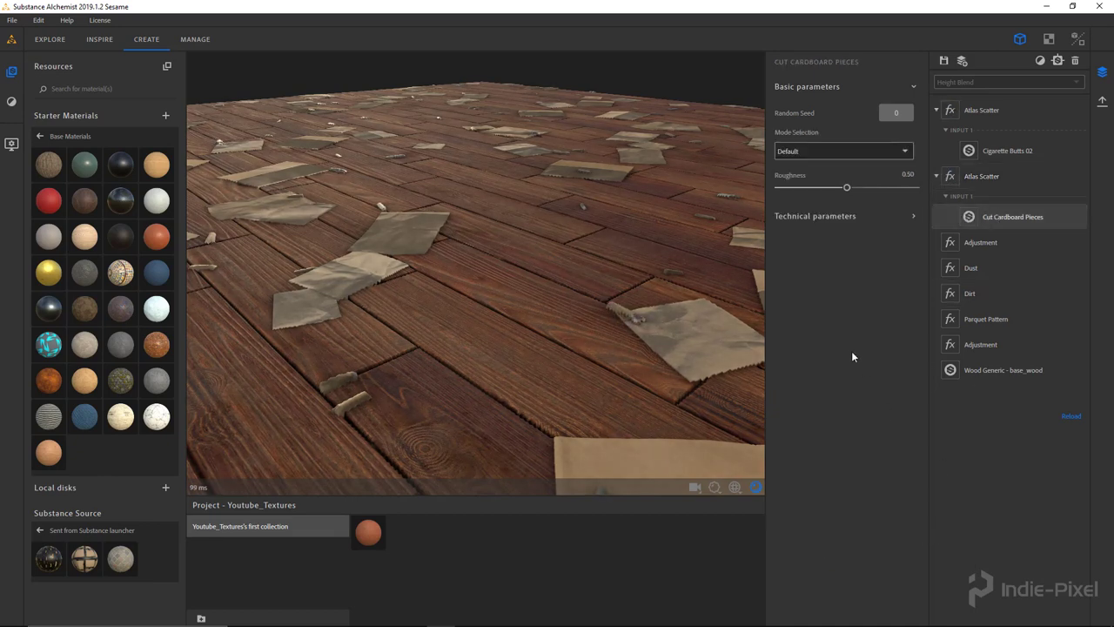
click(862, 218)
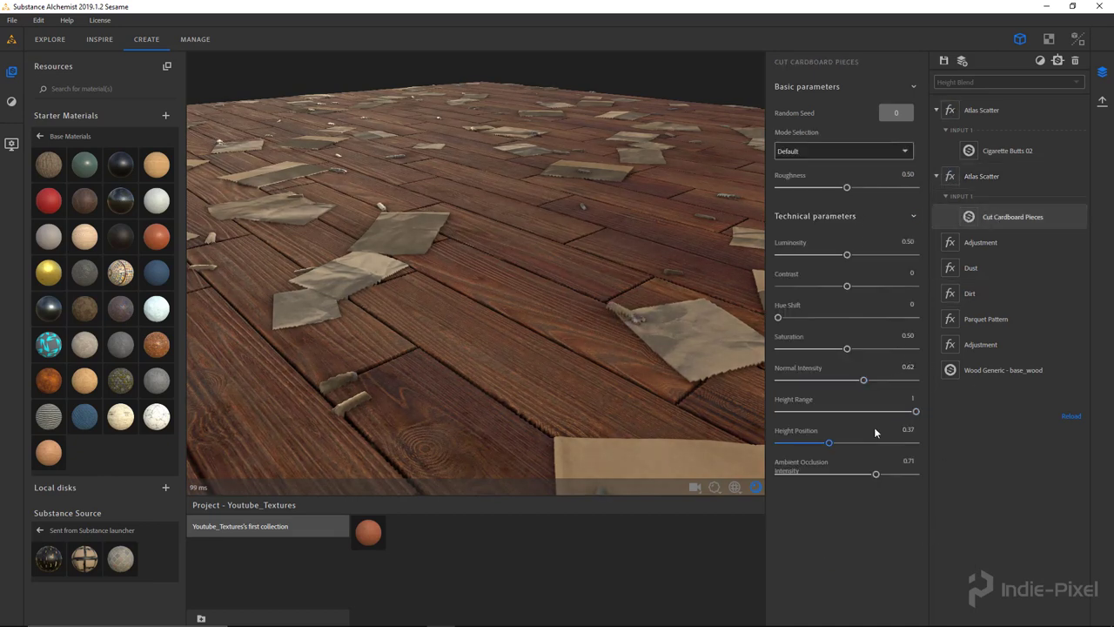
drag(829, 444, 863, 444)
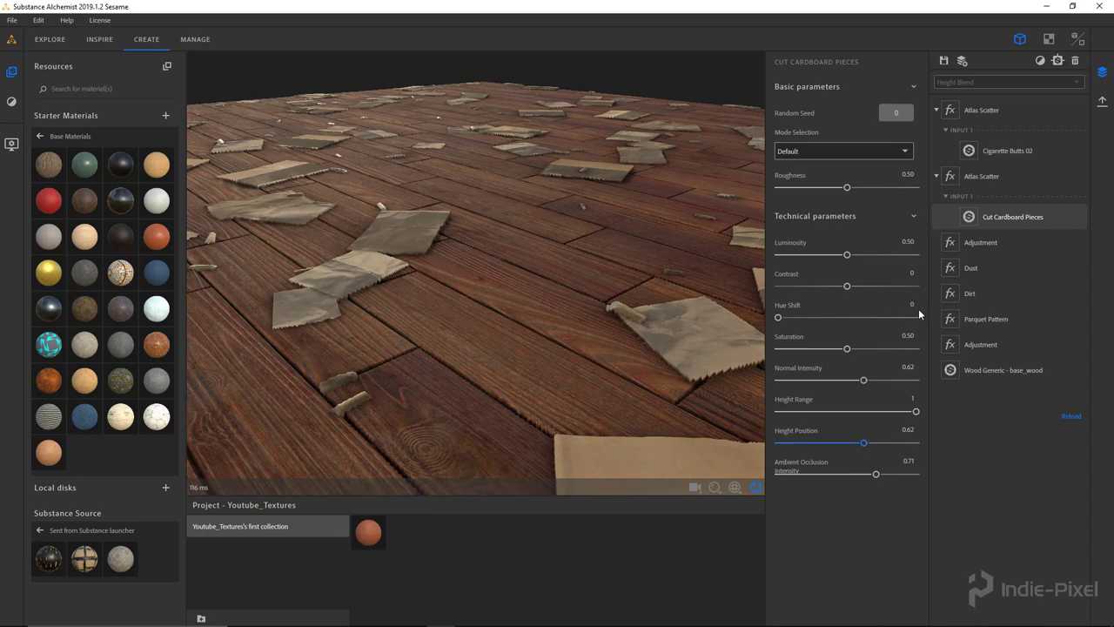
Set the cardboard Atlas Scatter's Height Offset to 0.03 in its advanced parameters.
click(961, 178)
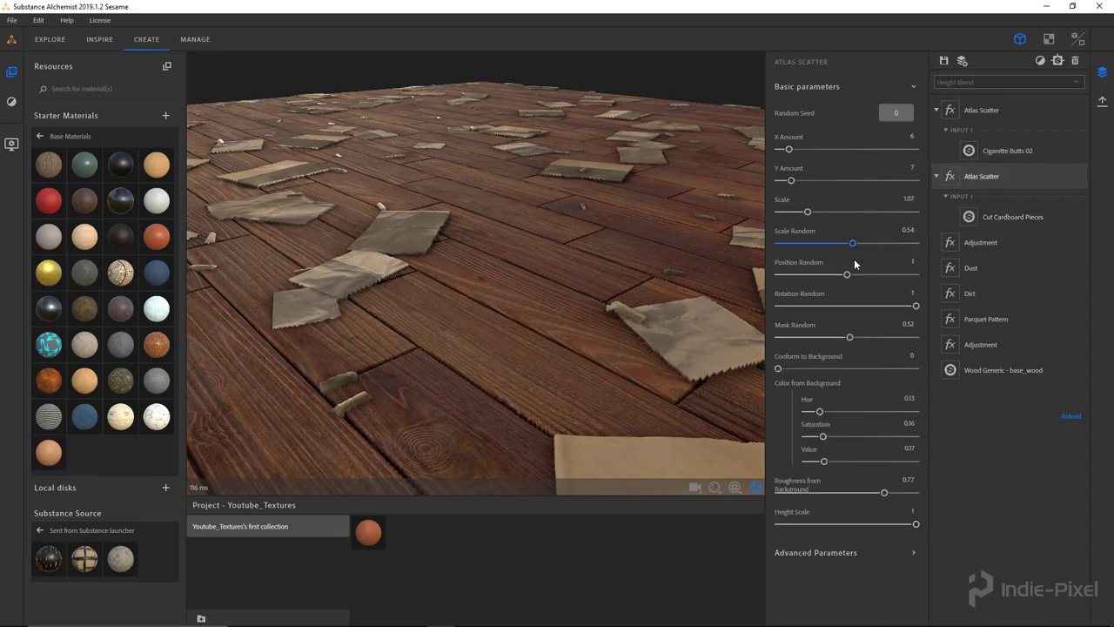
click(843, 549)
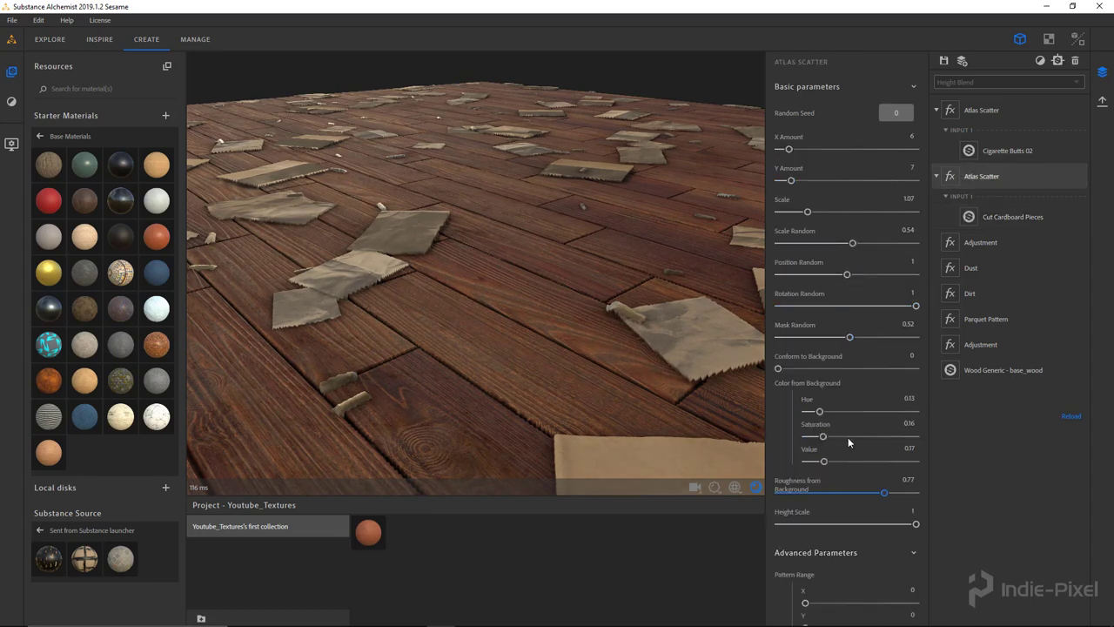
scroll(852, 423, down, 3)
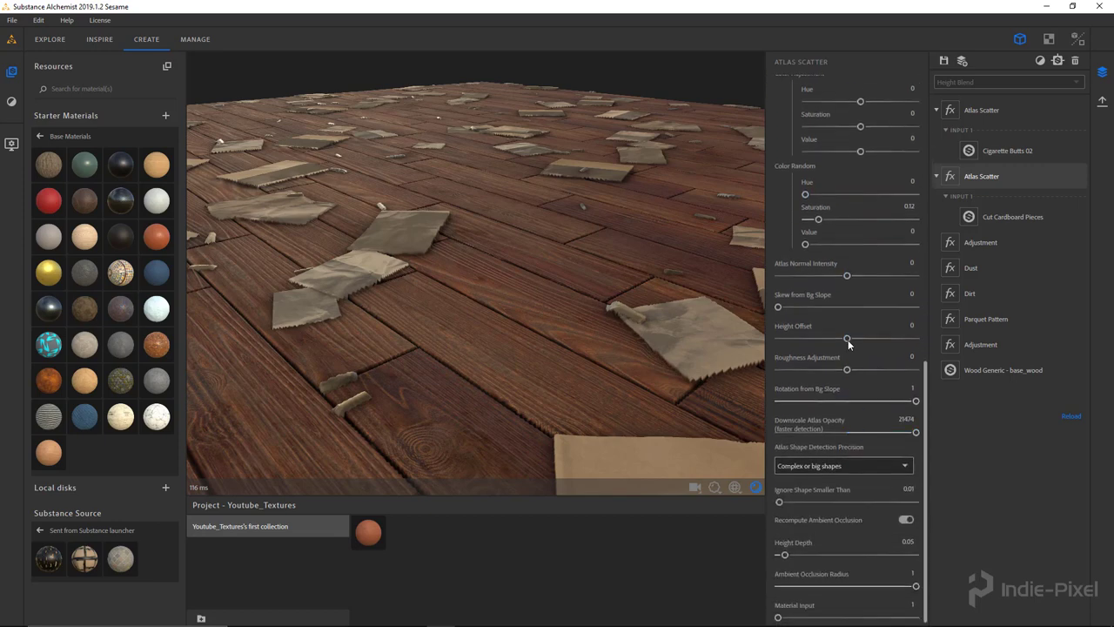
mouse_move(847, 343)
mouse_down()
mouse_move(865, 345)
mouse_move(850, 349)
mouse_up()
scroll(850, 386, down, 1)
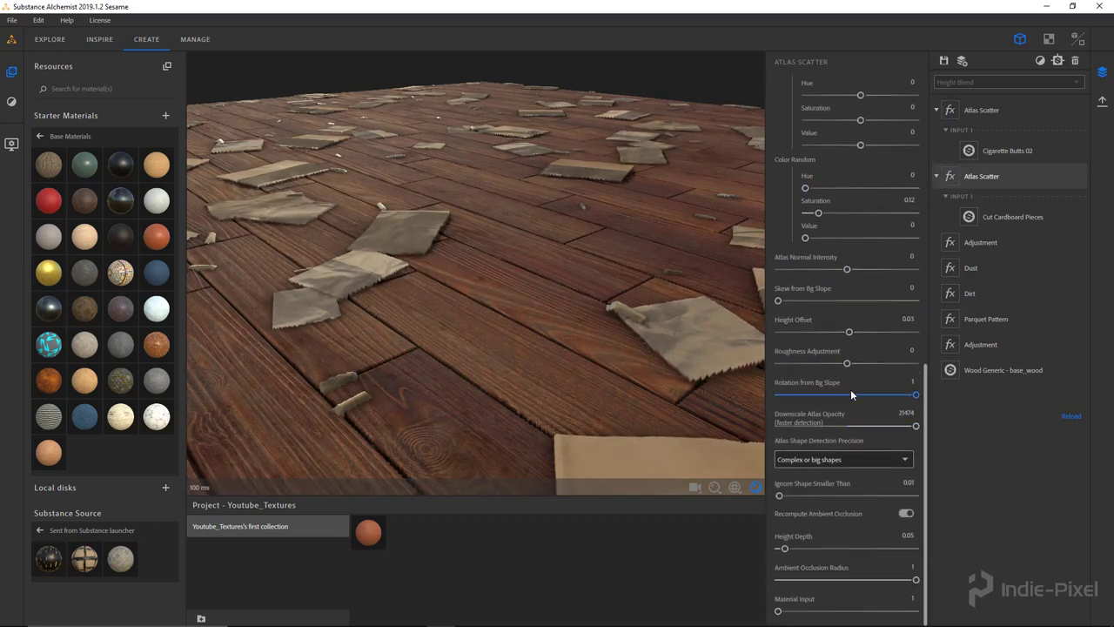
Set the cardboard Atlas Scatter's Height Depth to 0.19 in its advanced parameters.
mouse_move(784, 550)
mouse_down()
mouse_move(884, 549)
mouse_move(804, 548)
mouse_up()
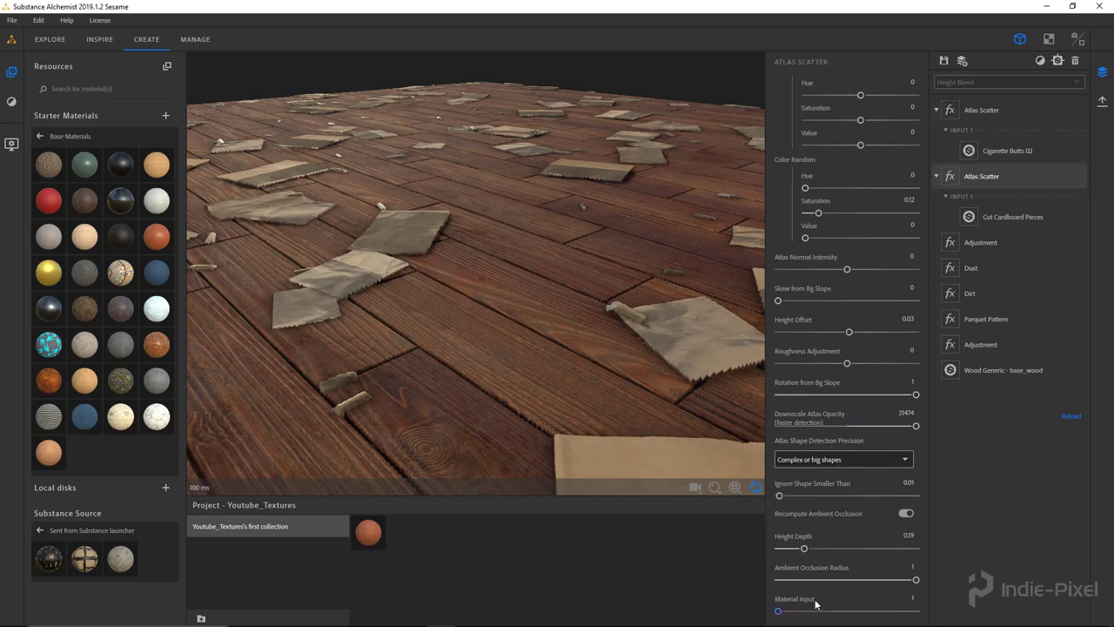
mouse_move(458, 318)
mouse_down()
mouse_move(401, 281)
mouse_move(435, 291)
mouse_move(397, 241)
mouse_move(463, 301)
mouse_up()
drag(495, 350, 493, 294)
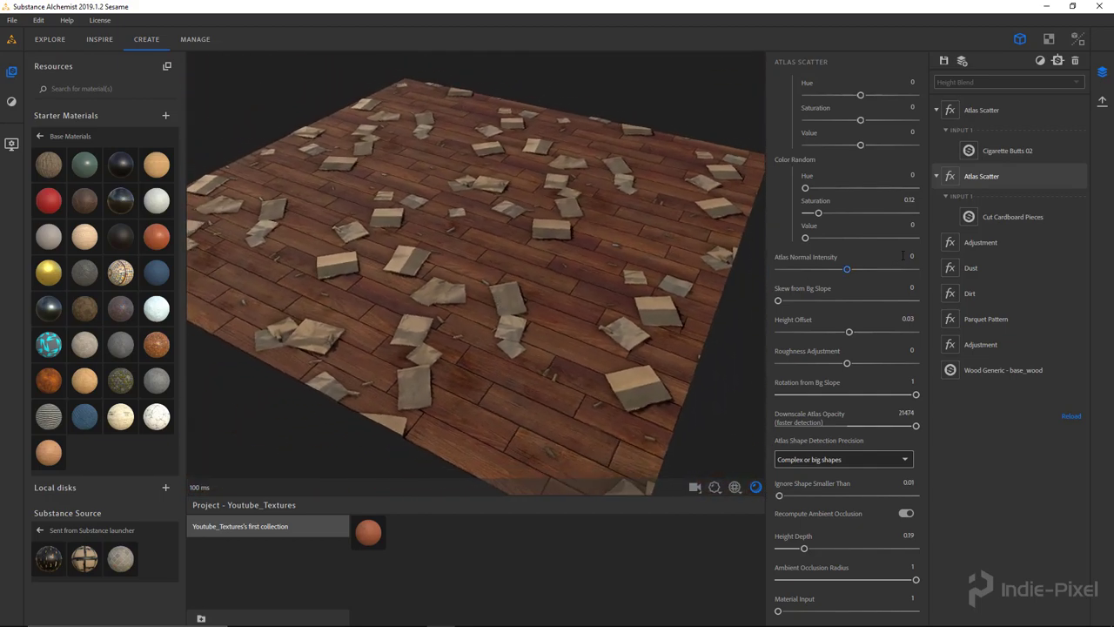
Collapse both Atlas Scatter layers and add a weathering Dust filter at the top of the layer stack.
click(937, 178)
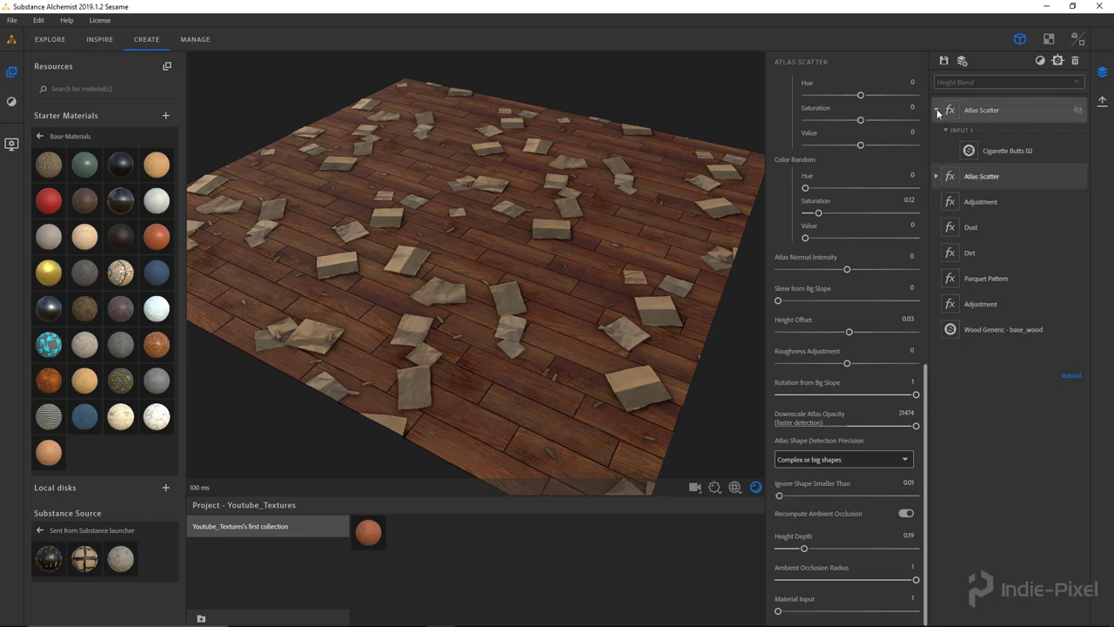
click(936, 110)
click(11, 101)
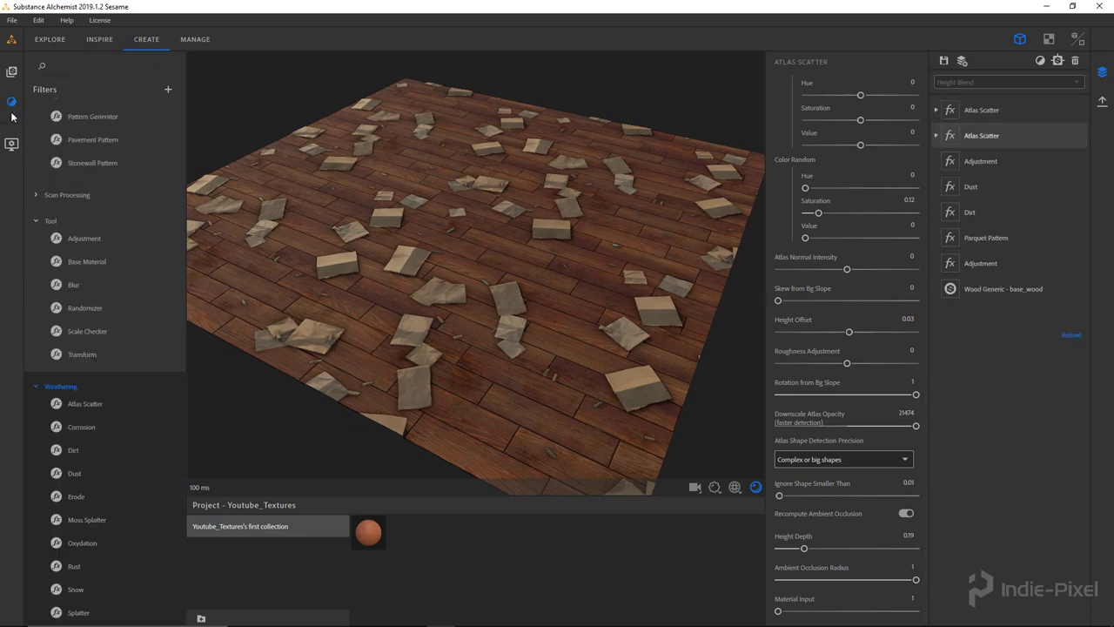
drag(58, 473, 990, 115)
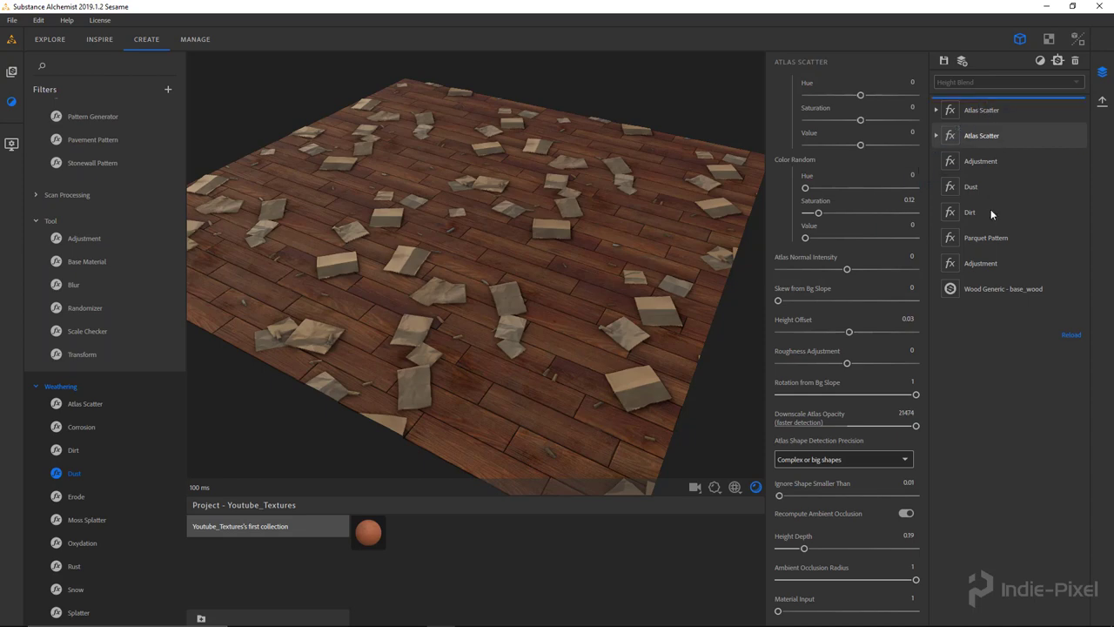
Set the new Dust filter's Quantity to 0.42, Volume to 0.52, Spread Contrast to 0.54 and Prevent Spread On Slope to 0.91.
drag(892, 149, 840, 150)
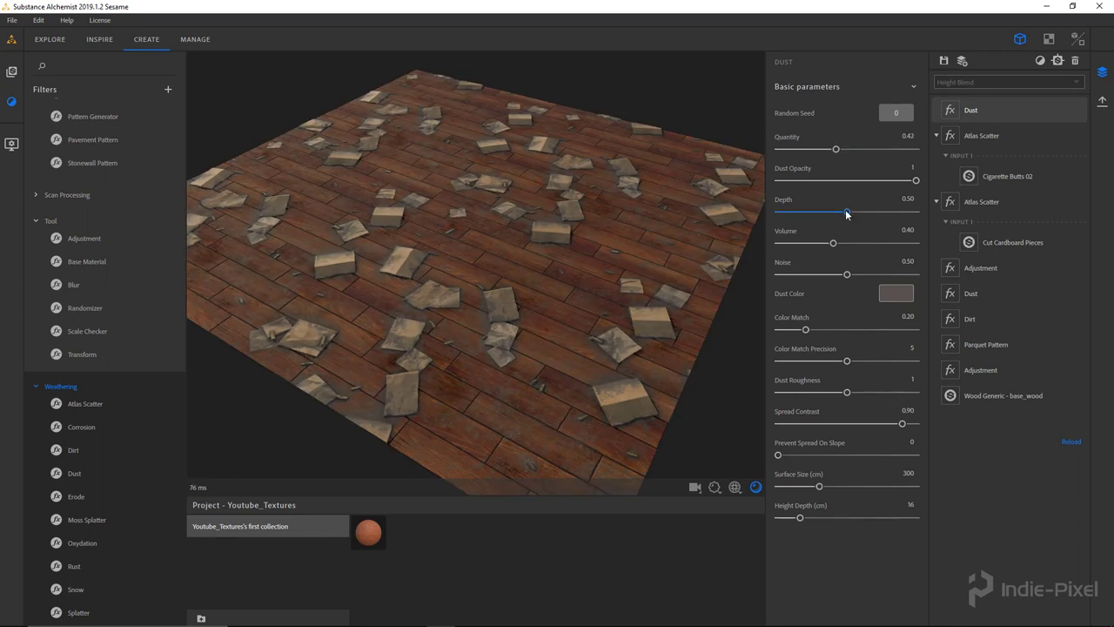
drag(839, 211, 798, 212)
drag(875, 222, 850, 243)
drag(898, 426, 861, 428)
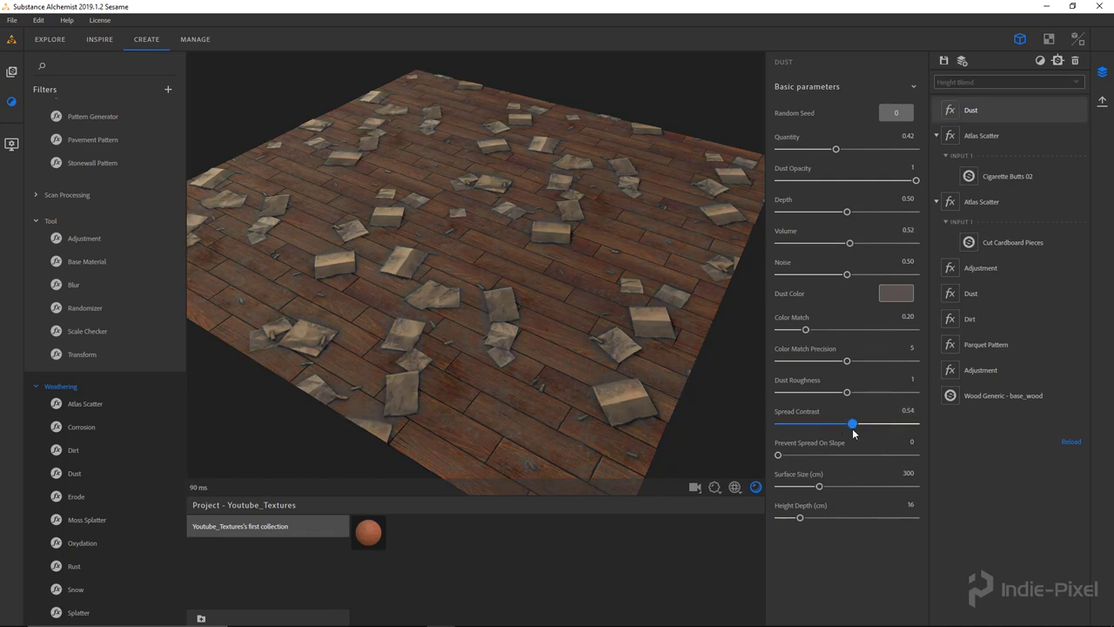
drag(779, 455, 902, 469)
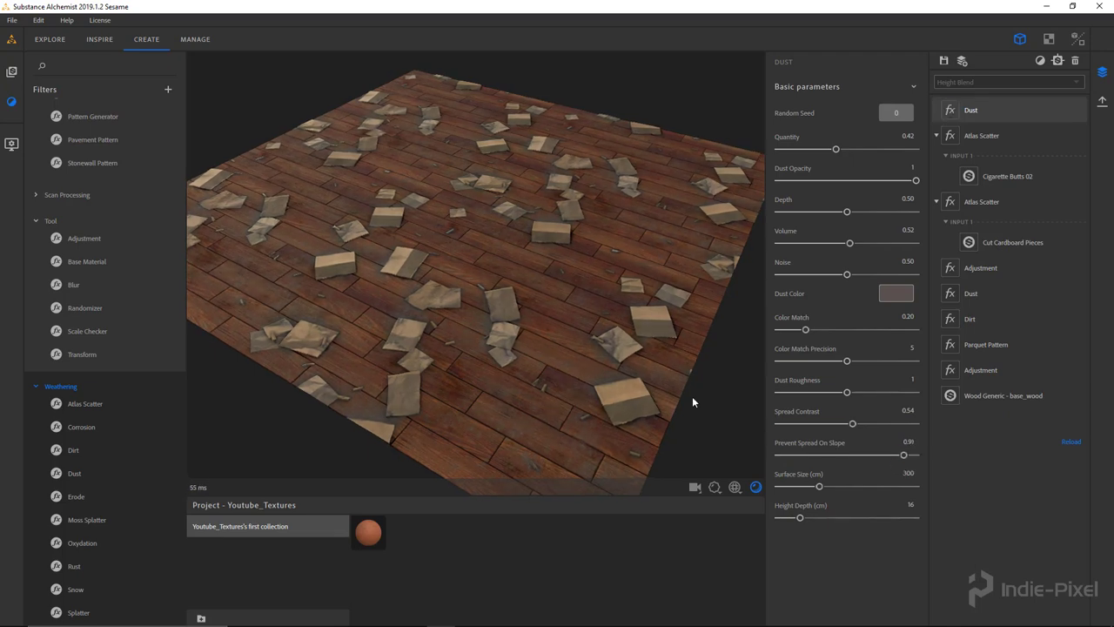
Set the top Dust filter's Dust Opacity to 0.55.
drag(436, 296, 574, 253)
drag(916, 182, 857, 187)
drag(748, 246, 469, 438)
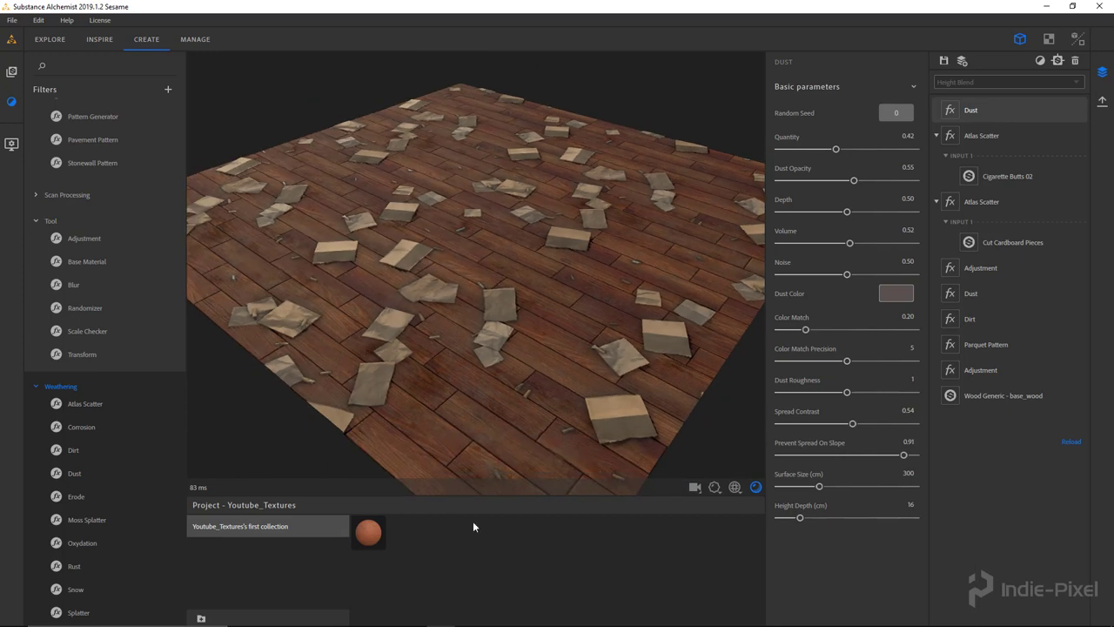
drag(487, 246, 461, 277)
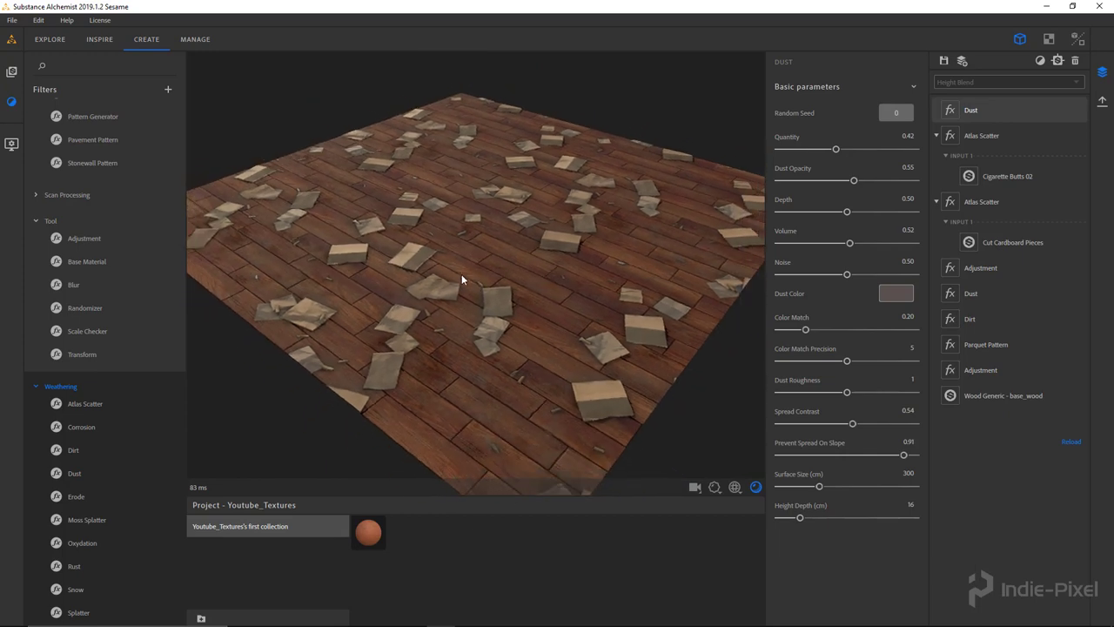
Save the material as Dirt_Wood_Floor to the collection Youtube_Textures's first collection.
click(943, 63)
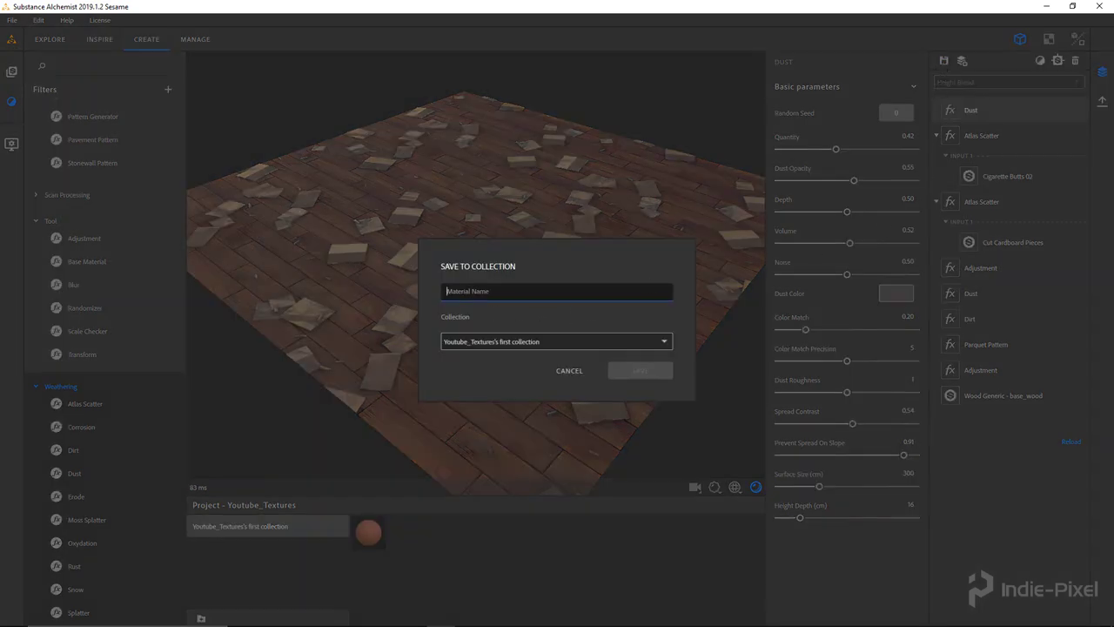
text(Dirt_Wood_Floor)
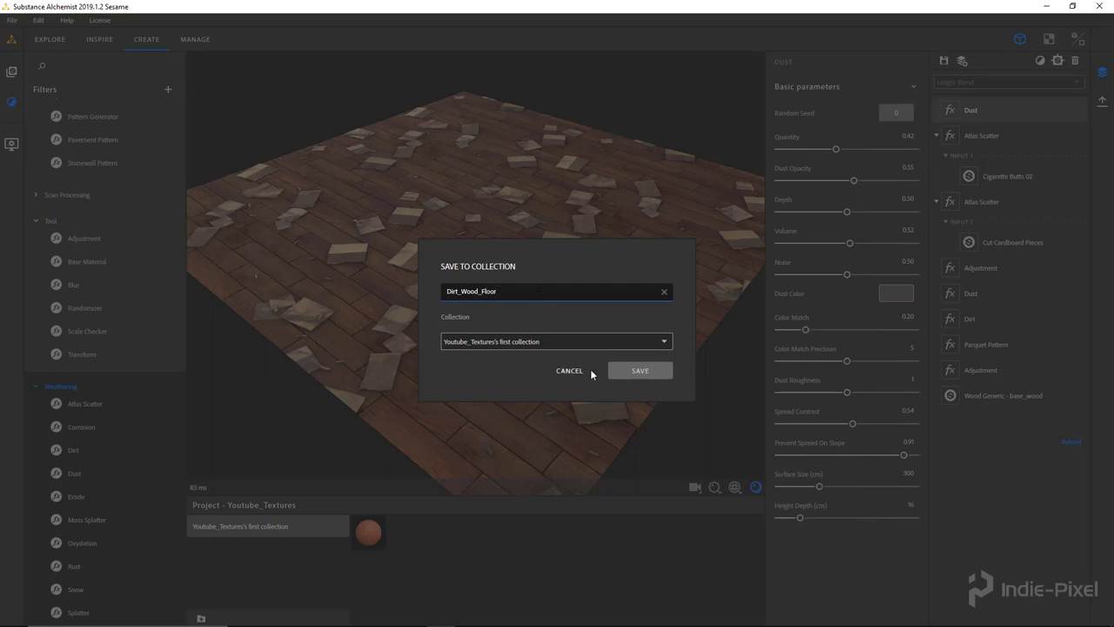
click(635, 371)
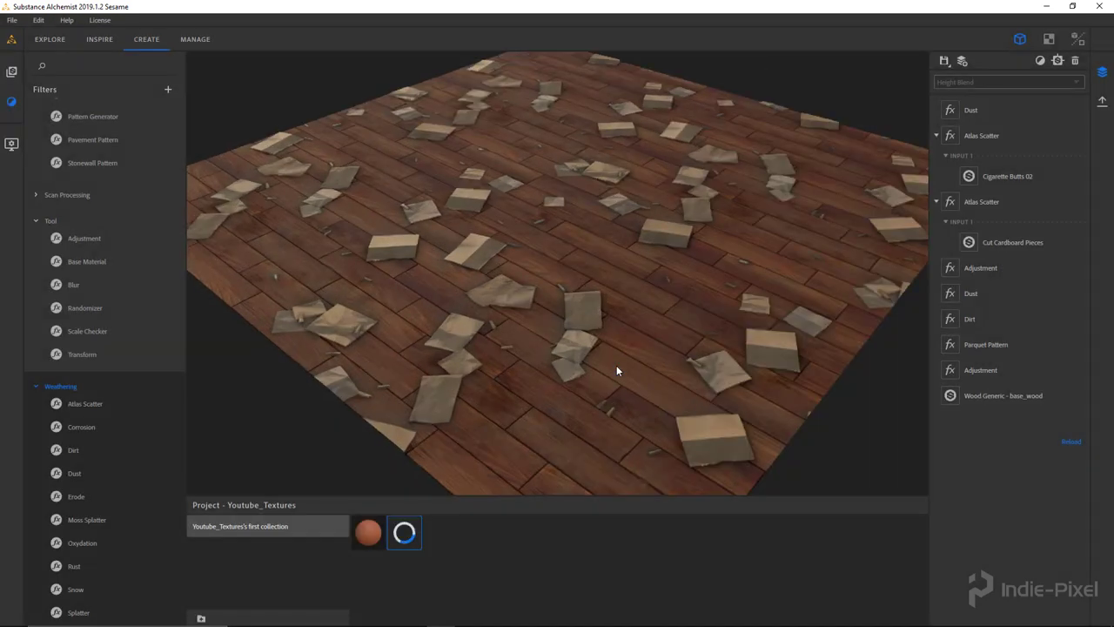
scroll(616, 371, down, 3)
drag(600, 341, 557, 252)
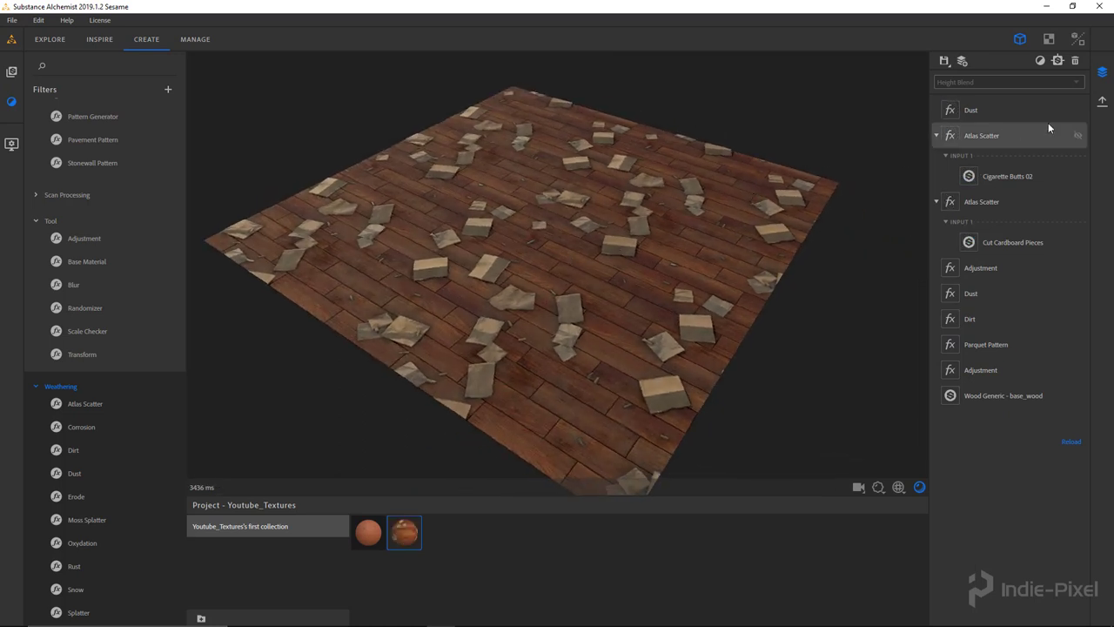
Start an export of the current material with TARGA format and a 2048 x 2048 resolution.
click(1103, 103)
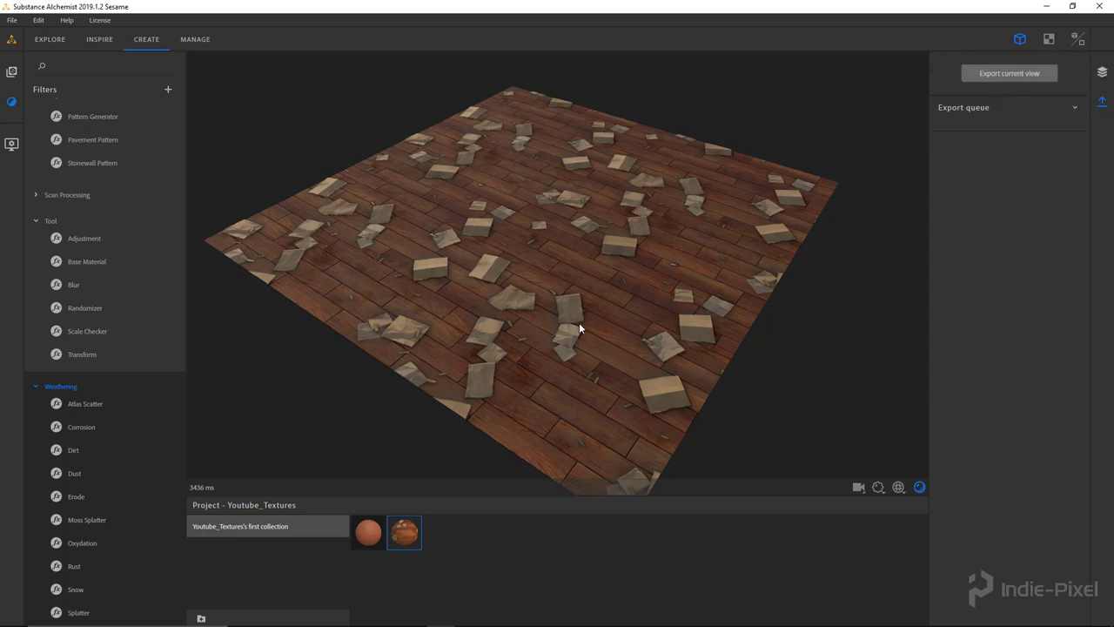
drag(600, 329, 505, 418)
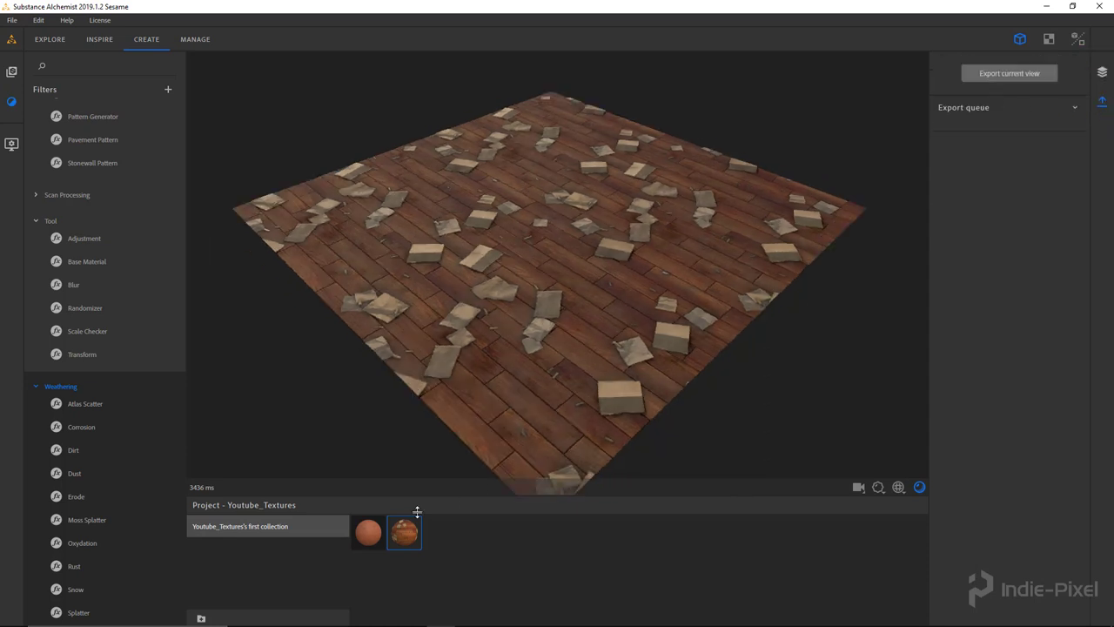
click(1007, 74)
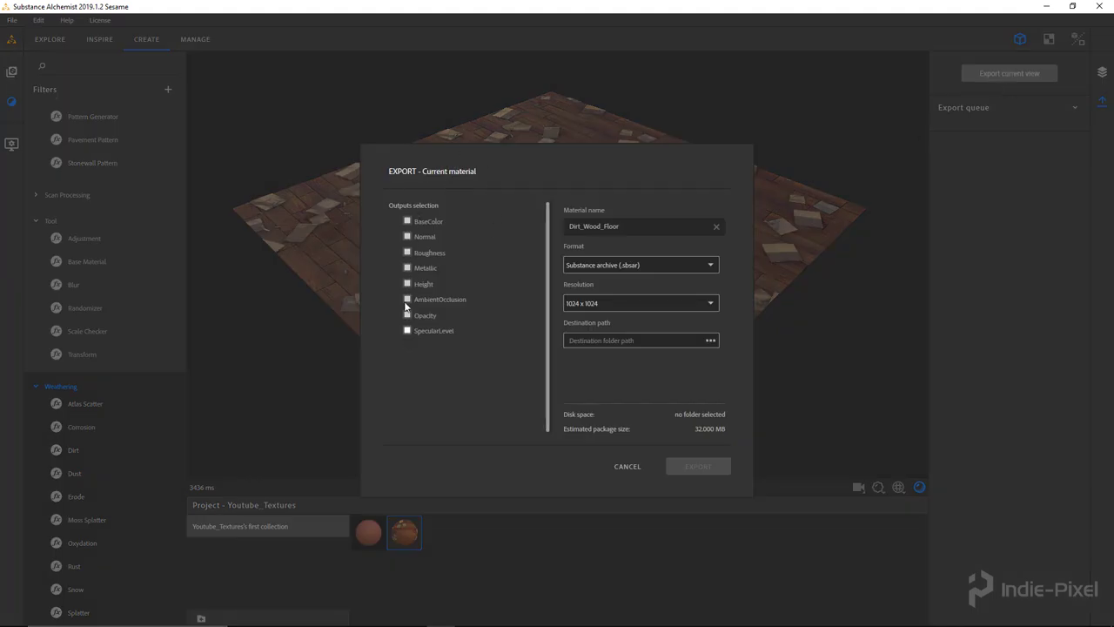
click(622, 265)
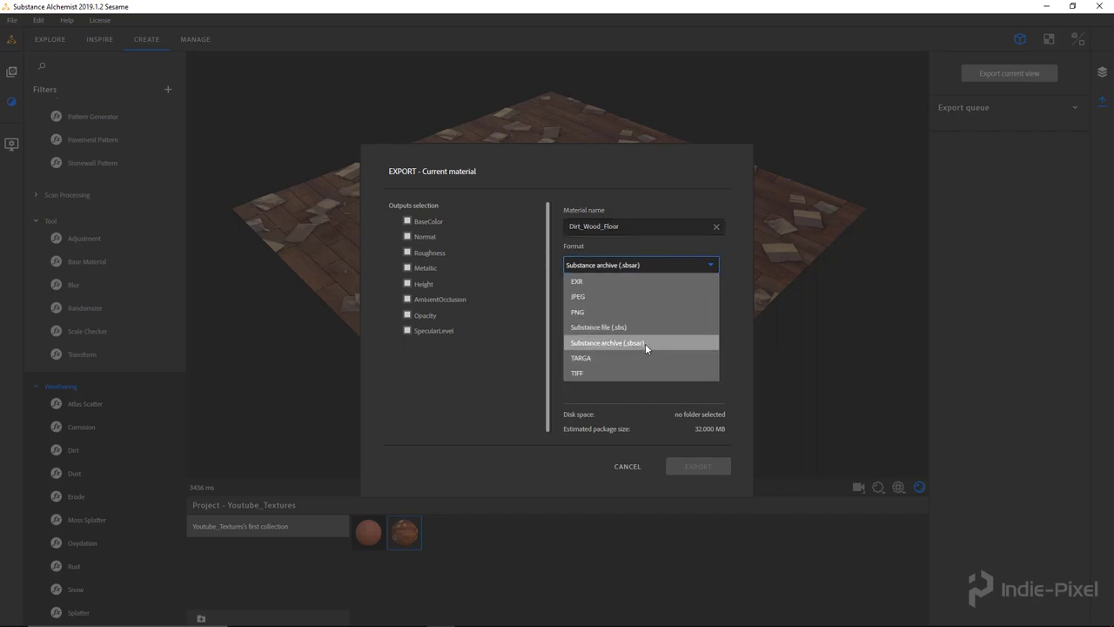
click(586, 359)
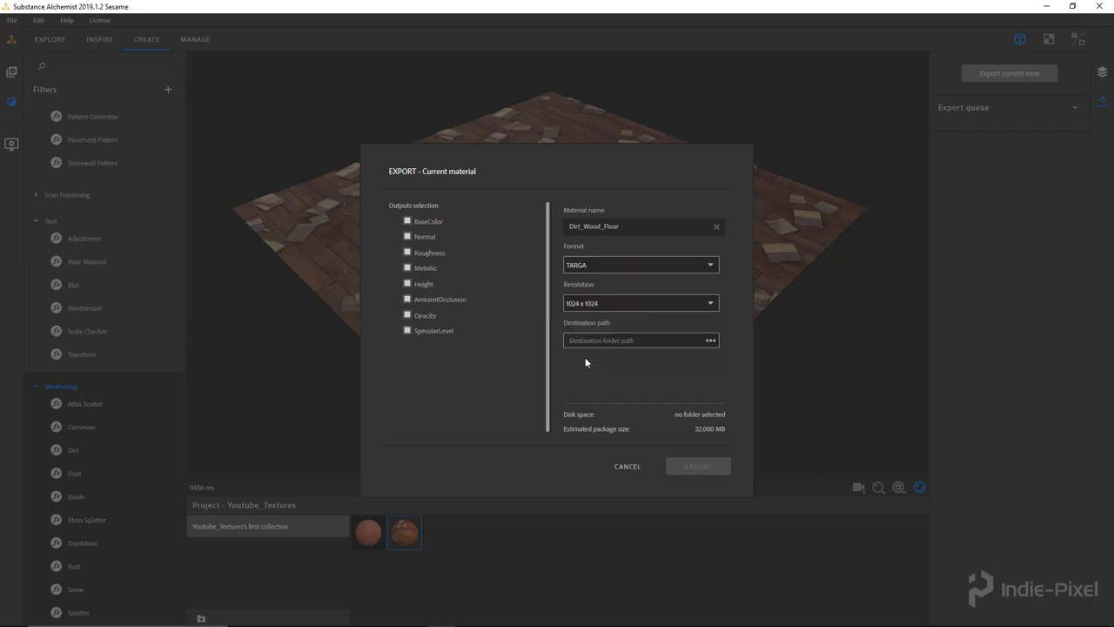
click(627, 302)
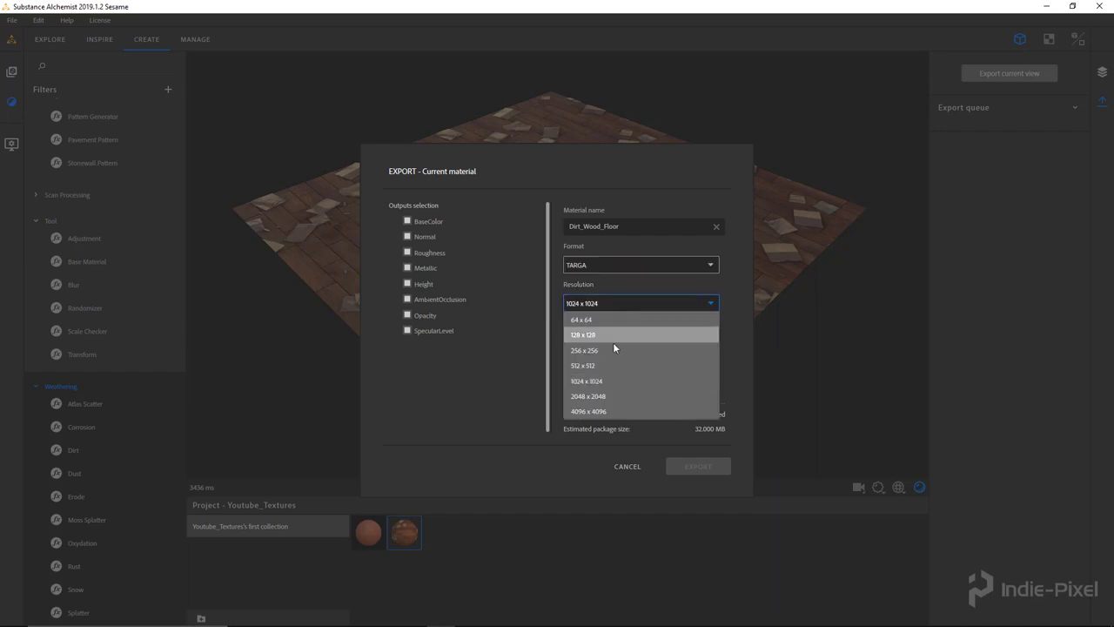
click(607, 396)
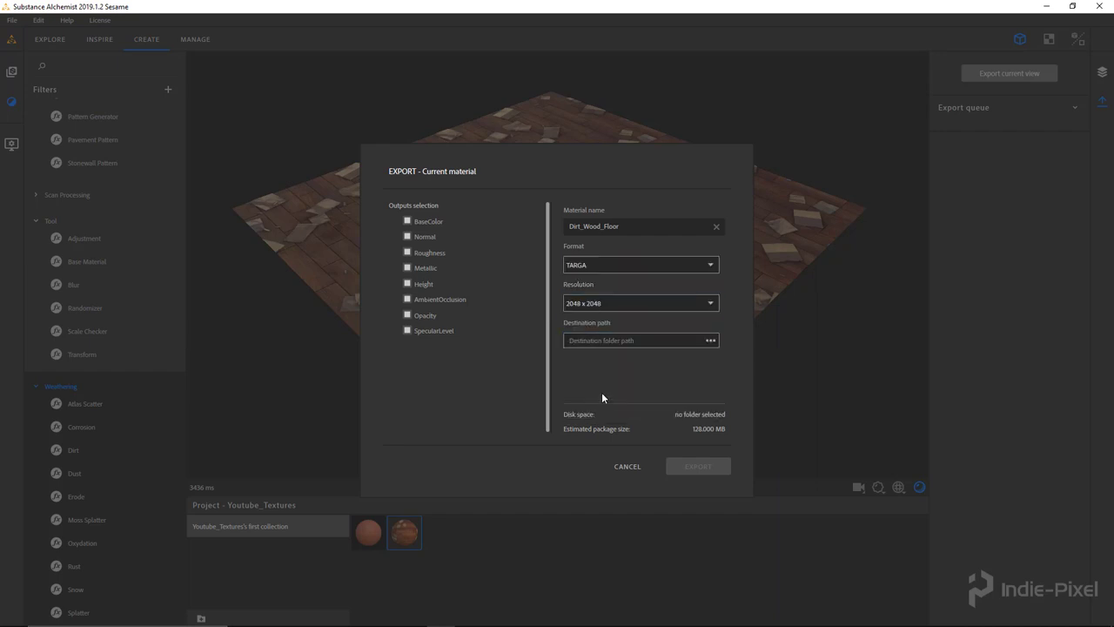
Browse for the export destination to Work_Folder/Indie-Pixel/Projects/Youtube/Alchemist on the DATA (D:) drive.
click(711, 341)
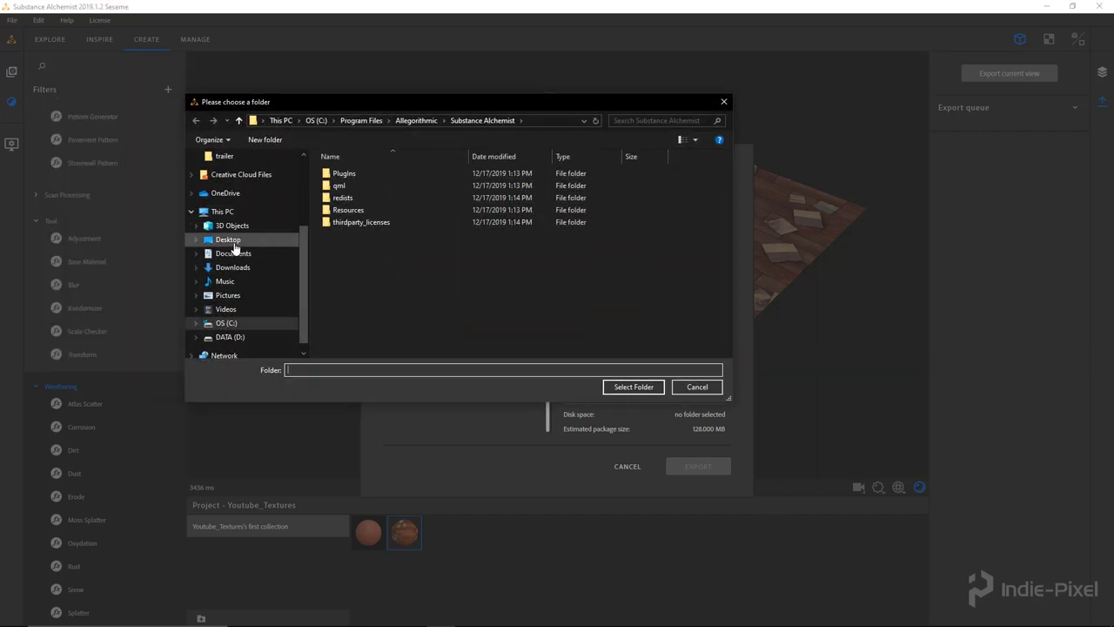
click(233, 246)
double_click(362, 175)
click(355, 185)
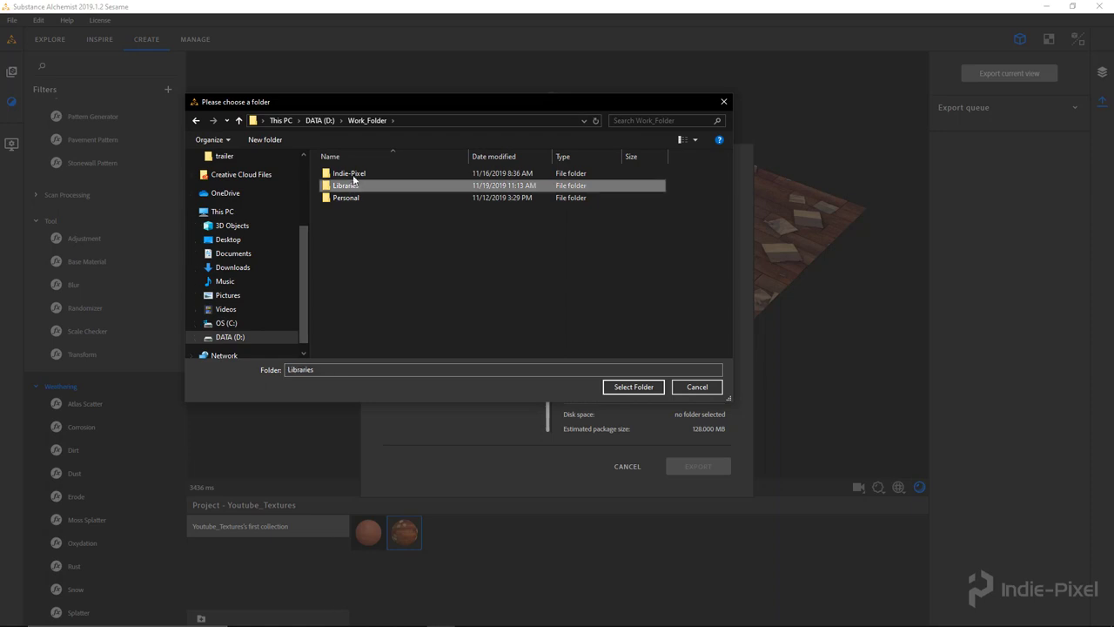
double_click(348, 173)
double_click(349, 185)
double_click(361, 248)
double_click(363, 176)
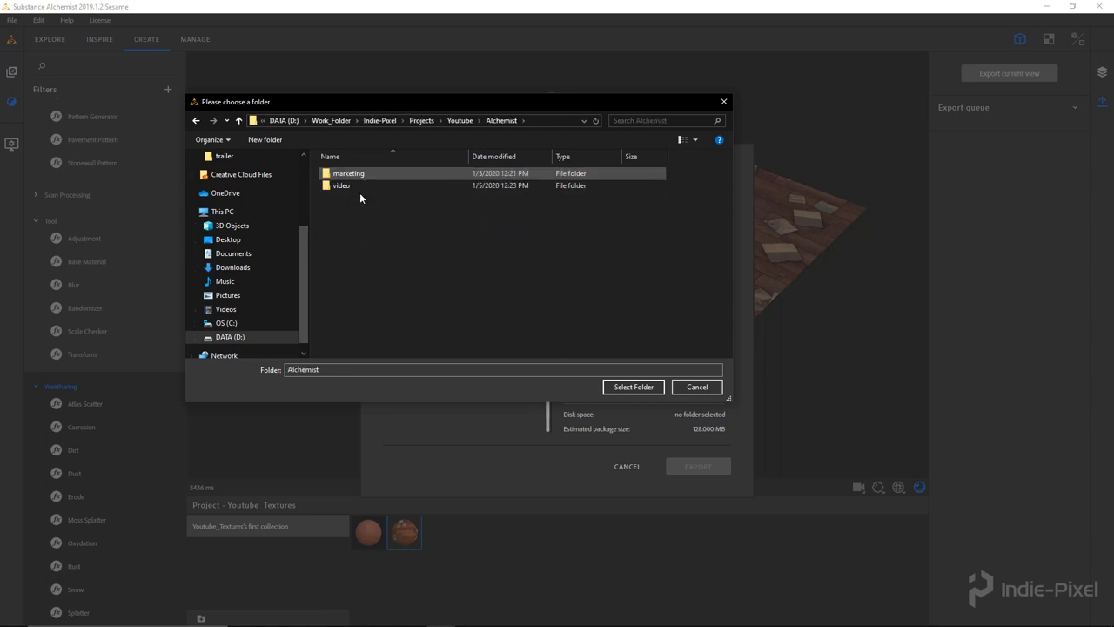
Create a folder named Texture inside Alchemist and set the Alchemist folder as the export destination.
click(264, 139)
text(dir)
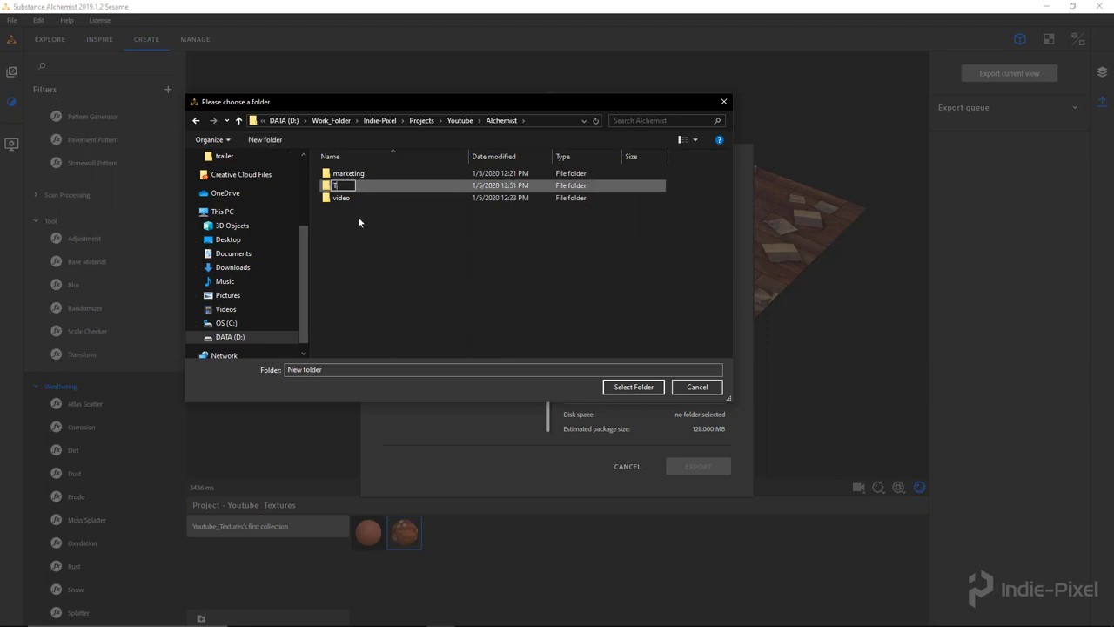
key(Return)
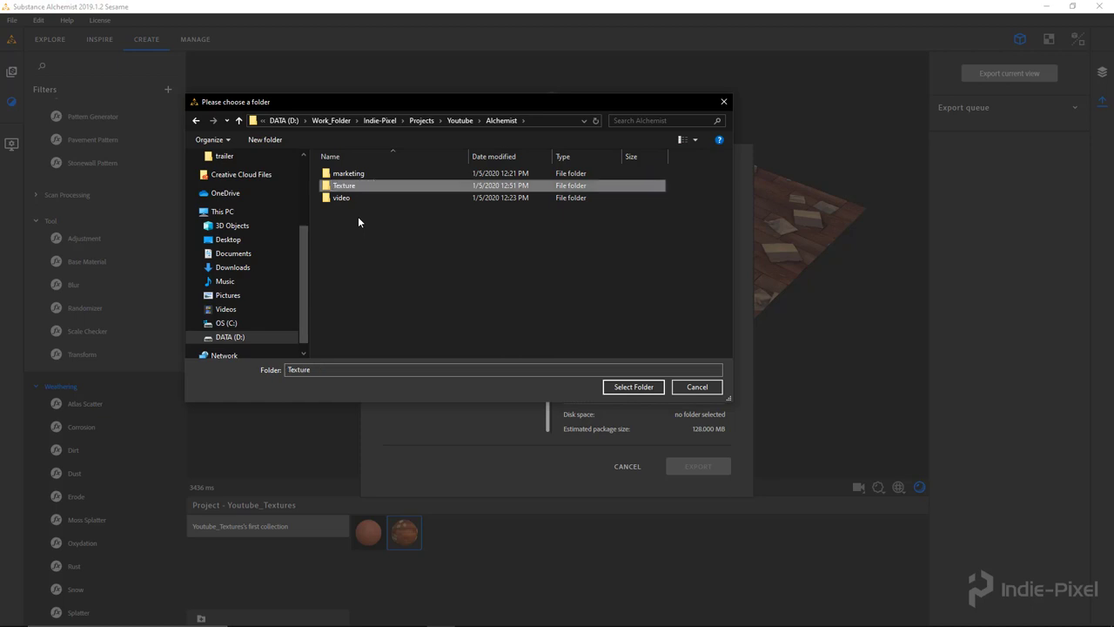
click(634, 387)
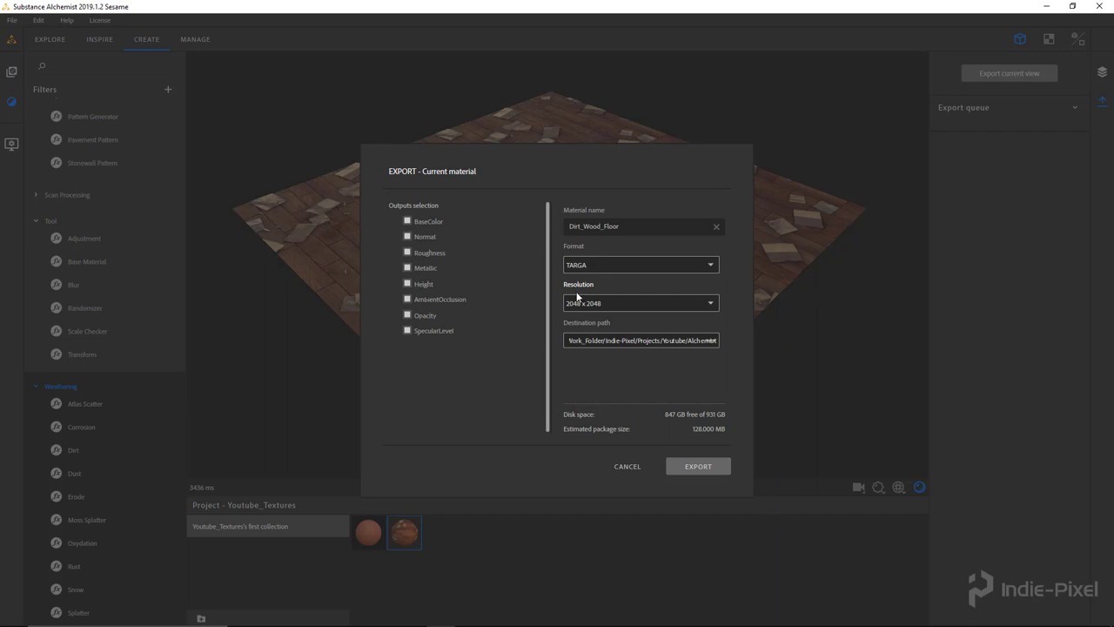
Keep Dirt_Wood_Floor as the material name and export its texture maps.
double_click(601, 226)
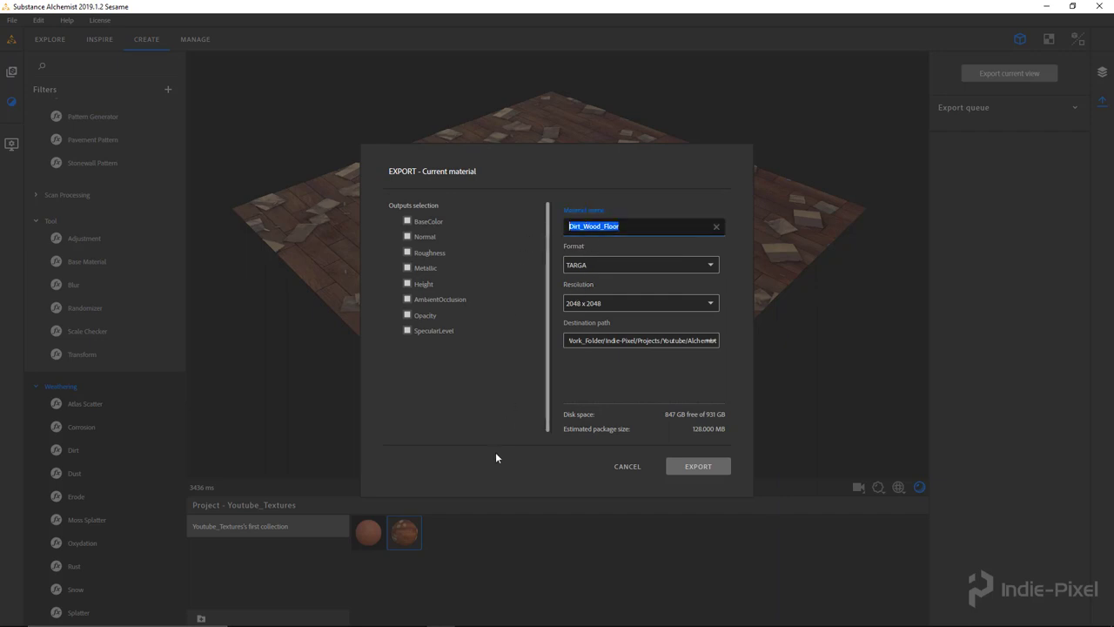
click(689, 467)
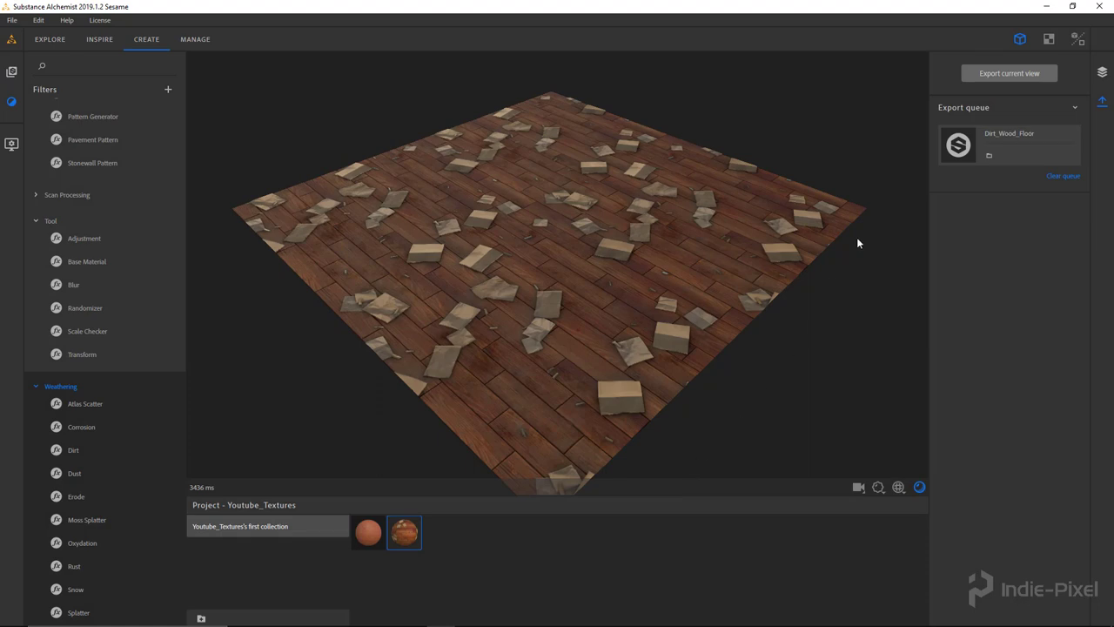
Open the exported Dirt_Wood_Floor folder from the export queue and enlarge and reposition its window to examine the TARGA maps.
click(989, 155)
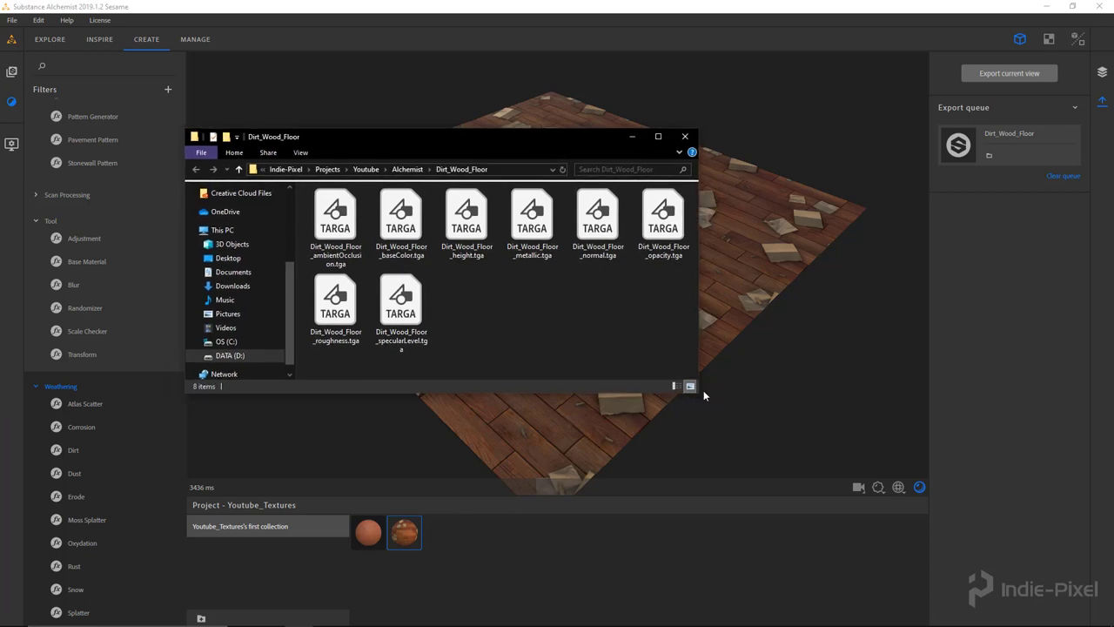
drag(702, 391, 754, 409)
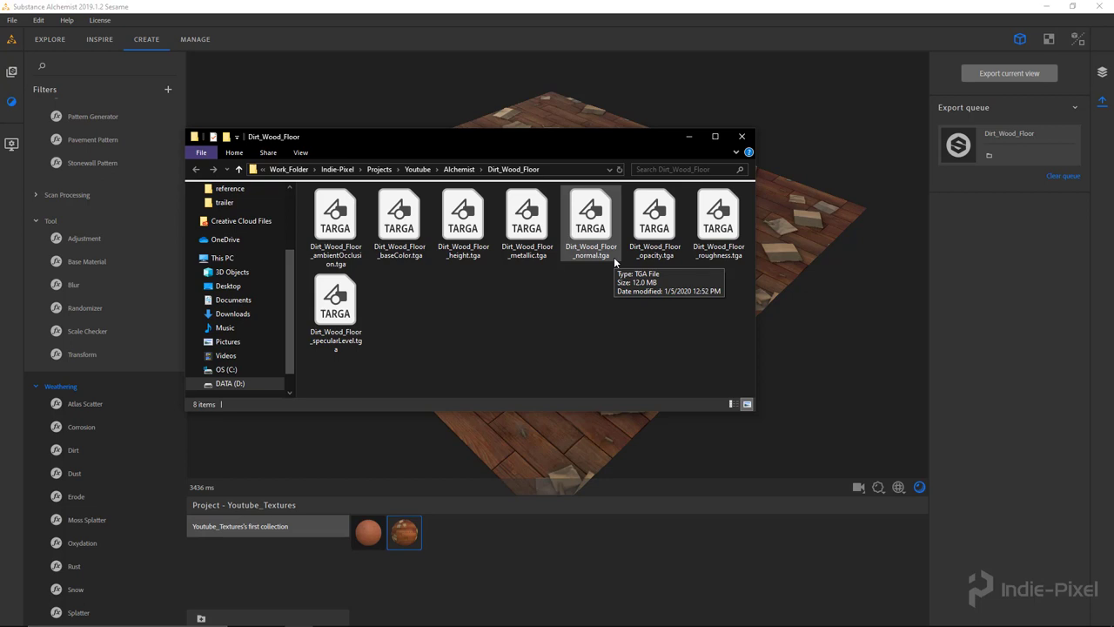
drag(519, 143, 602, 351)
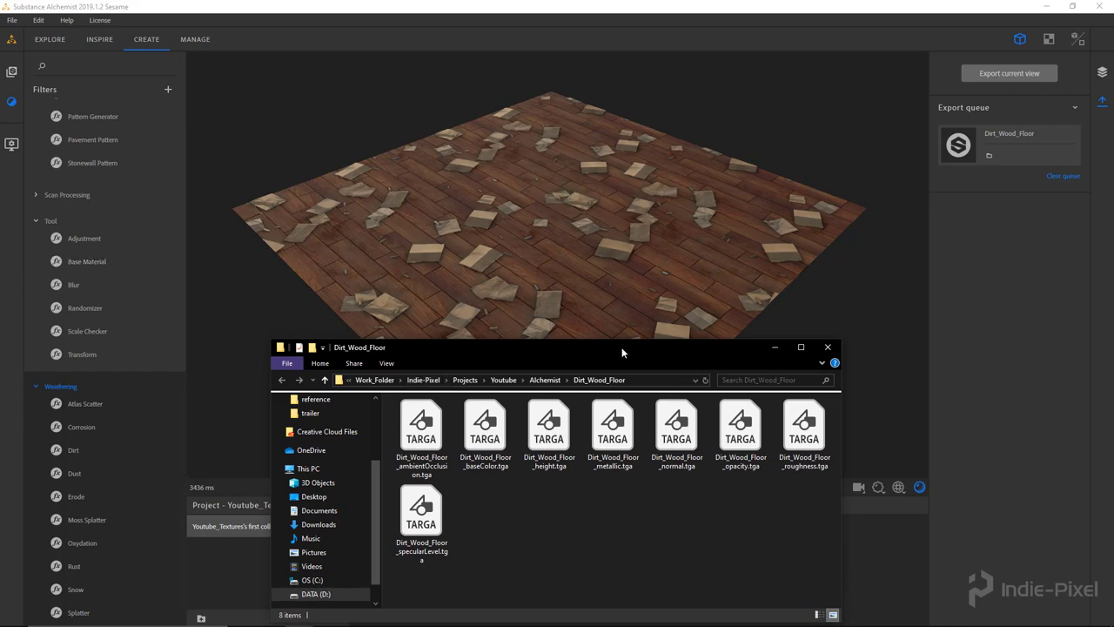
drag(623, 352, 606, 216)
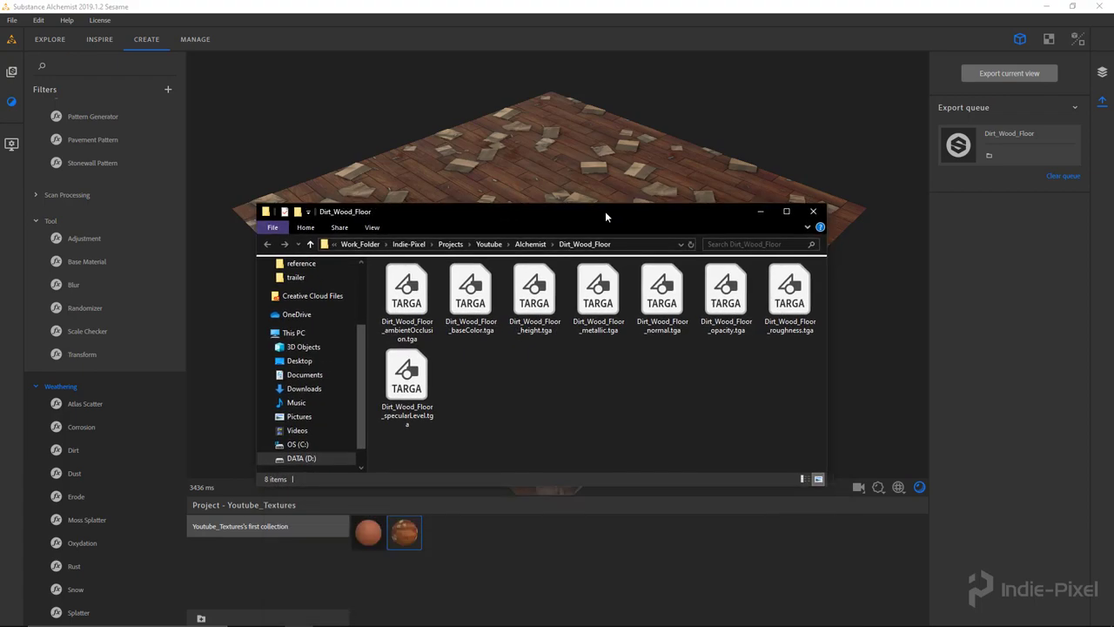